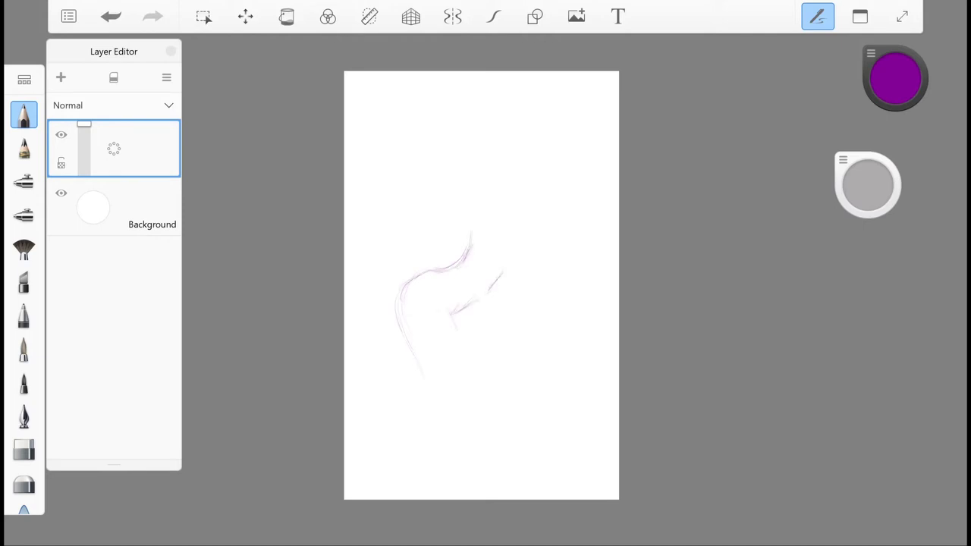
Sketch the figure's hips, thighs, lower legs and feet in purple pencil beneath the back curve
{"action": "left_click_drag", "start_coordinate": [497, 284], "coordinate": [479, 193]}
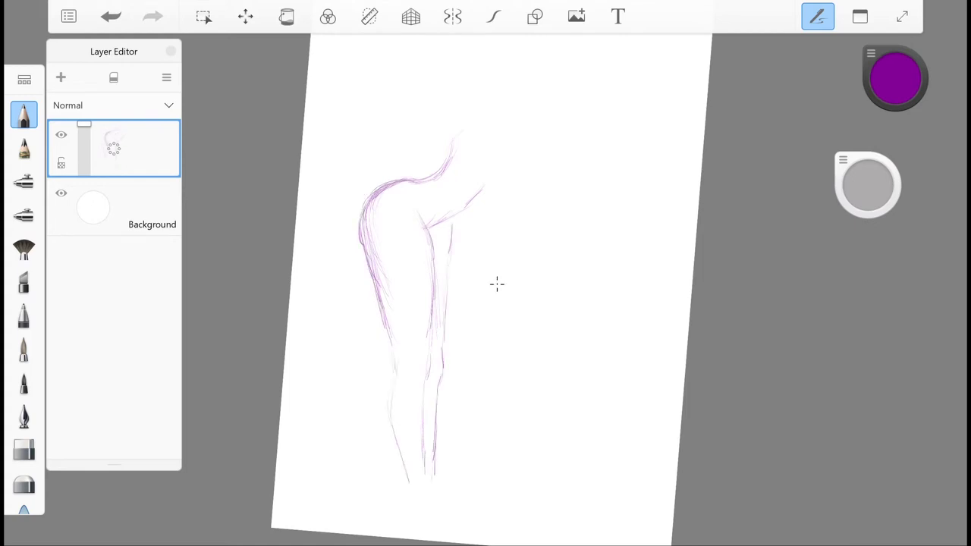
{"action": "left_click_drag", "start_coordinate": [497, 284], "coordinate": [543, 178]}
{"action": "left_click_drag", "start_coordinate": [462, 394], "coordinate": [467, 431]}
{"action": "left_click_drag", "start_coordinate": [497, 285], "coordinate": [490, 478]}
Sketch the upper back, shoulder, chest and the arm reaching down toward the thigh
{"action": "mouse_move", "coordinate": [459, 270]}
{"action": "left_mouse_down"}
{"action": "mouse_move", "coordinate": [448, 292]}
{"action": "mouse_move", "coordinate": [416, 313]}
{"action": "left_mouse_up"}
{"action": "mouse_move", "coordinate": [504, 233]}
{"action": "left_mouse_down"}
{"action": "mouse_move", "coordinate": [440, 308]}
{"action": "mouse_move", "coordinate": [477, 240]}
{"action": "left_mouse_up"}
{"action": "mouse_move", "coordinate": [503, 218]}
{"action": "left_mouse_down"}
{"action": "mouse_move", "coordinate": [478, 233]}
{"action": "mouse_move", "coordinate": [507, 244]}
{"action": "left_mouse_up"}
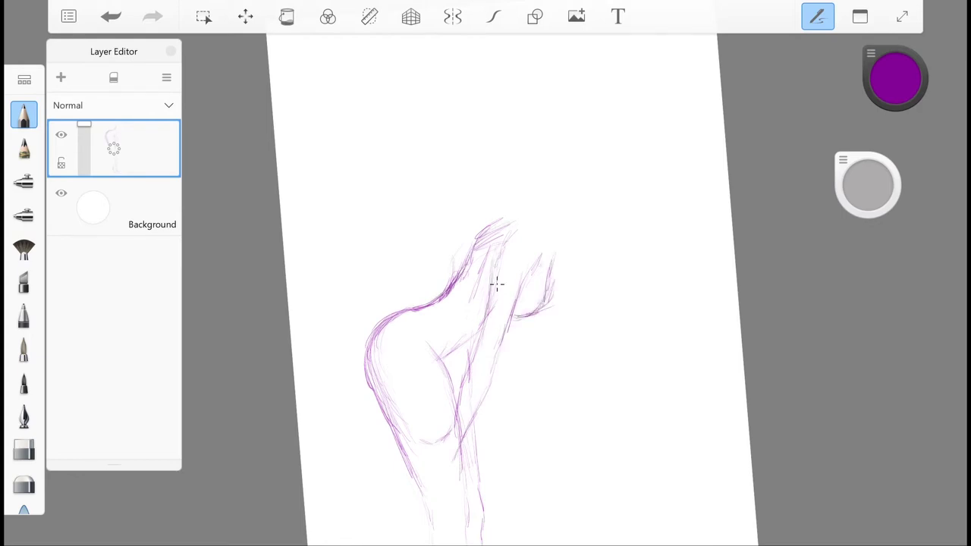
{"action": "left_click_drag", "start_coordinate": [532, 272], "coordinate": [501, 343]}
{"action": "key", "text": "Home"}
{"action": "left_click_drag", "start_coordinate": [485, 289], "coordinate": [497, 283]}
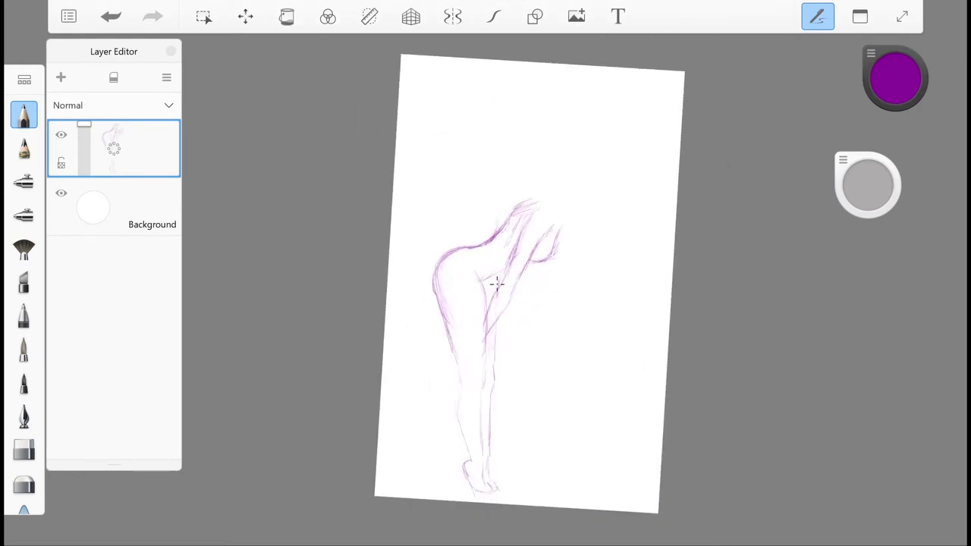
Undo the last arm strokes and redraw the upper arm and forearm lines more firmly
{"action": "key", "text": "ctrl+z"}
{"action": "key", "text": "ctrl+z"}
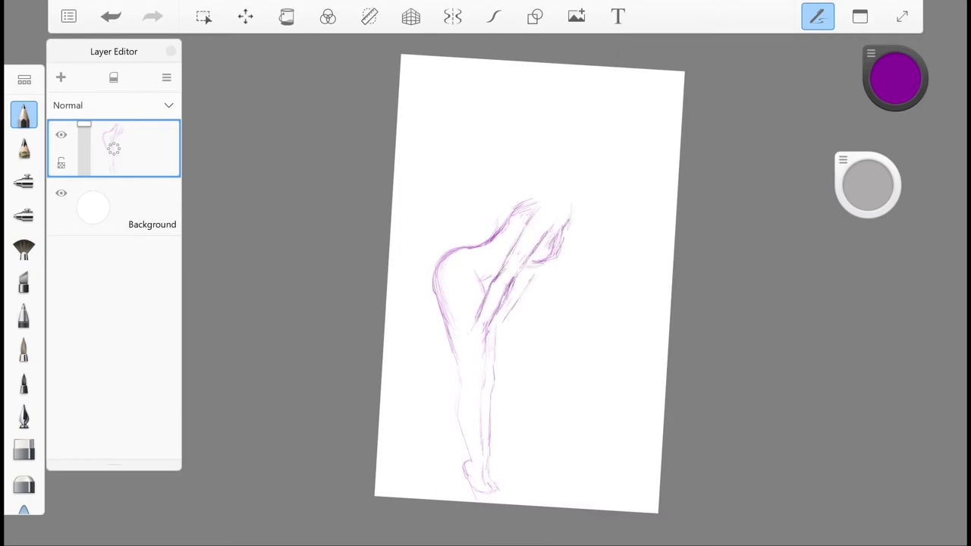
{"action": "left_click_drag", "start_coordinate": [532, 288], "coordinate": [486, 251]}
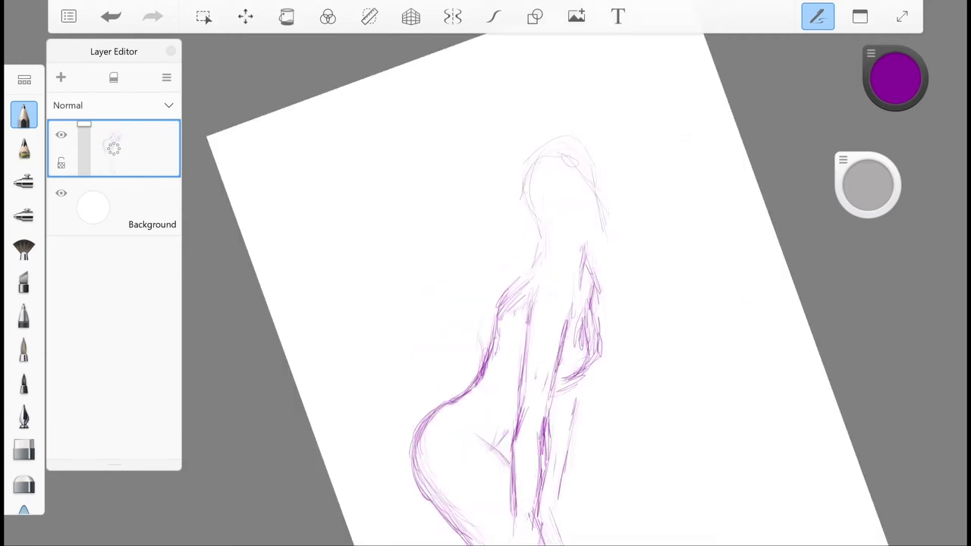
Sketch the oval head with its jawline and the neck joining the shoulders
{"action": "left_click_drag", "start_coordinate": [532, 160], "coordinate": [524, 218]}
{"action": "left_click_drag", "start_coordinate": [535, 209], "coordinate": [516, 319]}
{"action": "left_click_drag", "start_coordinate": [532, 193], "coordinate": [537, 251]}
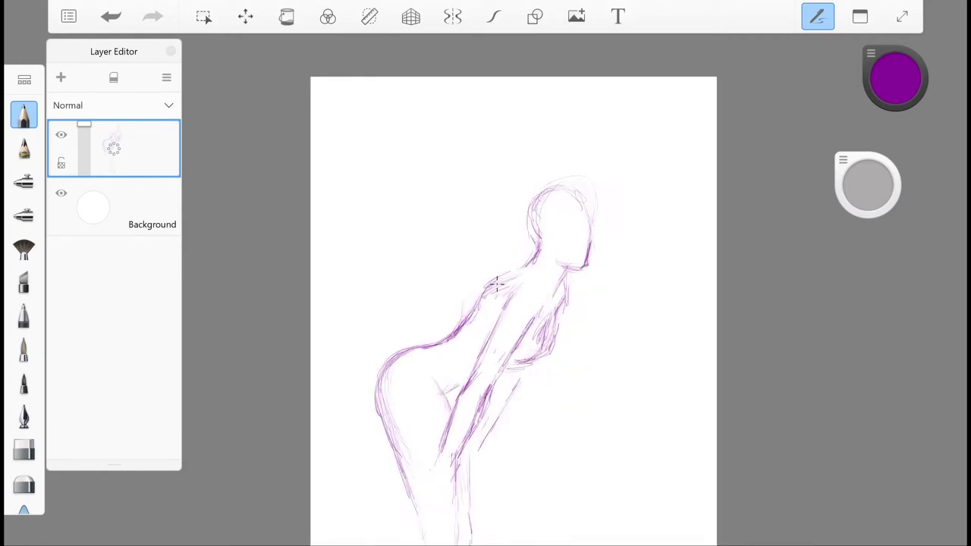
Sketch the near hand with spread fingers on the thigh and refine the forearm lines, undoing unwanted strokes
{"action": "mouse_move", "coordinate": [428, 427]}
{"action": "left_mouse_down"}
{"action": "mouse_move", "coordinate": [497, 284]}
{"action": "mouse_move", "coordinate": [584, 304]}
{"action": "mouse_move", "coordinate": [470, 334]}
{"action": "mouse_move", "coordinate": [409, 431]}
{"action": "left_mouse_up"}
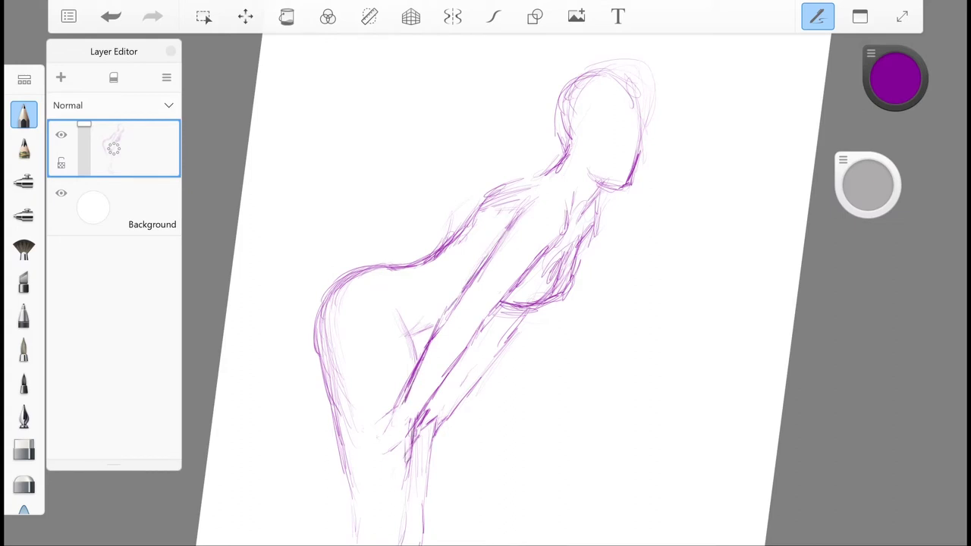
{"action": "left_click_drag", "start_coordinate": [336, 458], "coordinate": [394, 425]}
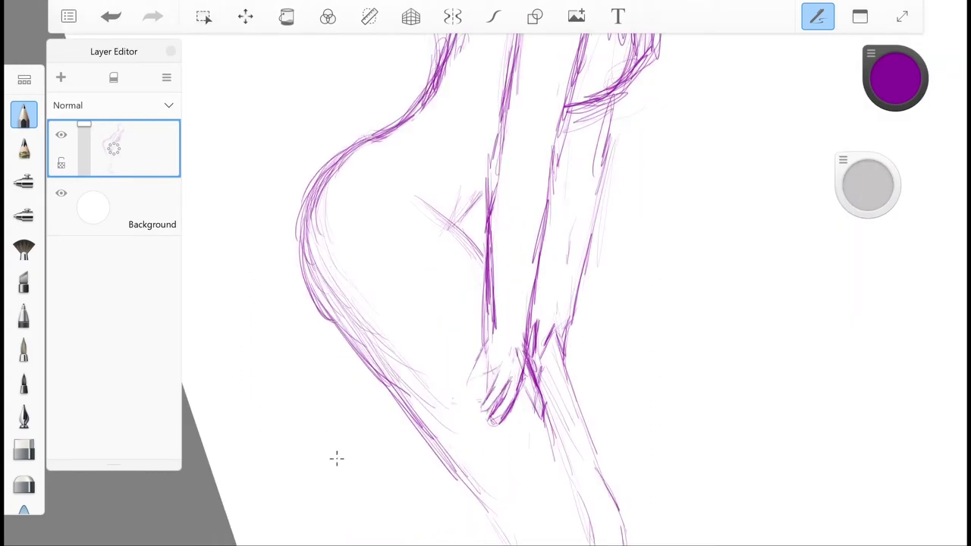
{"action": "left_click_drag", "start_coordinate": [494, 136], "coordinate": [495, 296]}
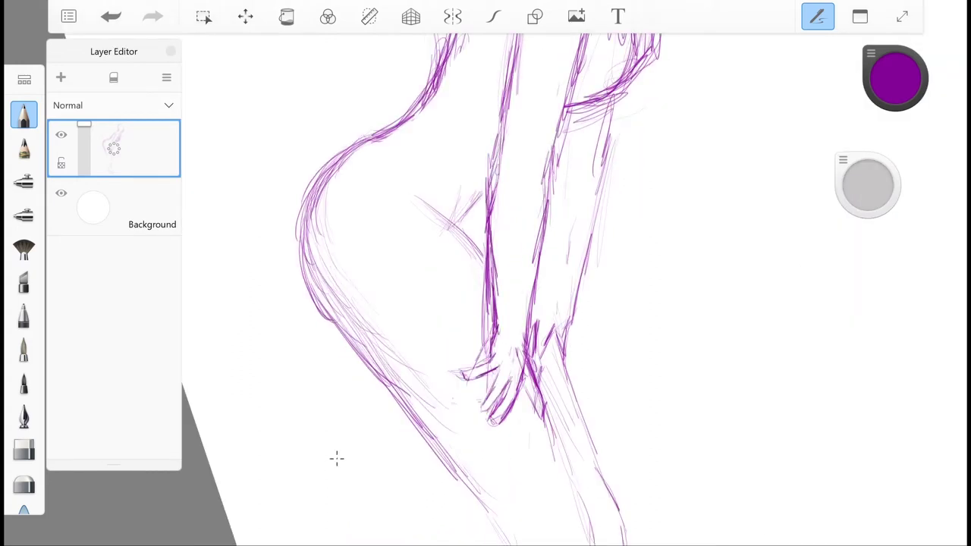
{"action": "left_click_drag", "start_coordinate": [531, 186], "coordinate": [523, 342]}
{"action": "key", "text": "ctrl+z"}
{"action": "key", "text": "ctrl+z"}
{"action": "key", "text": "ctrl+z"}
{"action": "key", "text": "ctrl+z"}
Sketch the far hand beside the near one and darken the far forearm outline
{"action": "scroll", "coordinate": [336, 458], "scroll_direction": "down", "scroll_amount": 5}
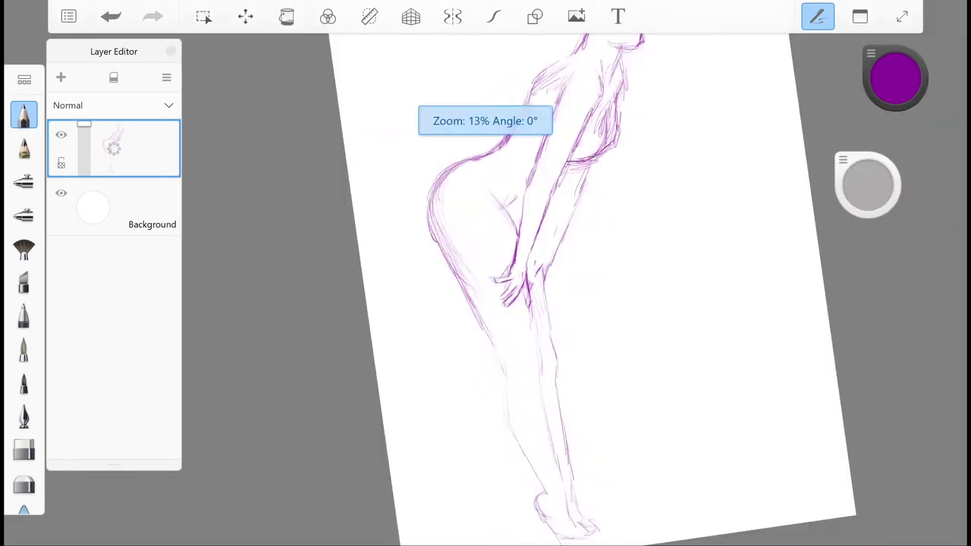
{"action": "scroll", "coordinate": [337, 459], "scroll_direction": "up", "scroll_amount": 3}
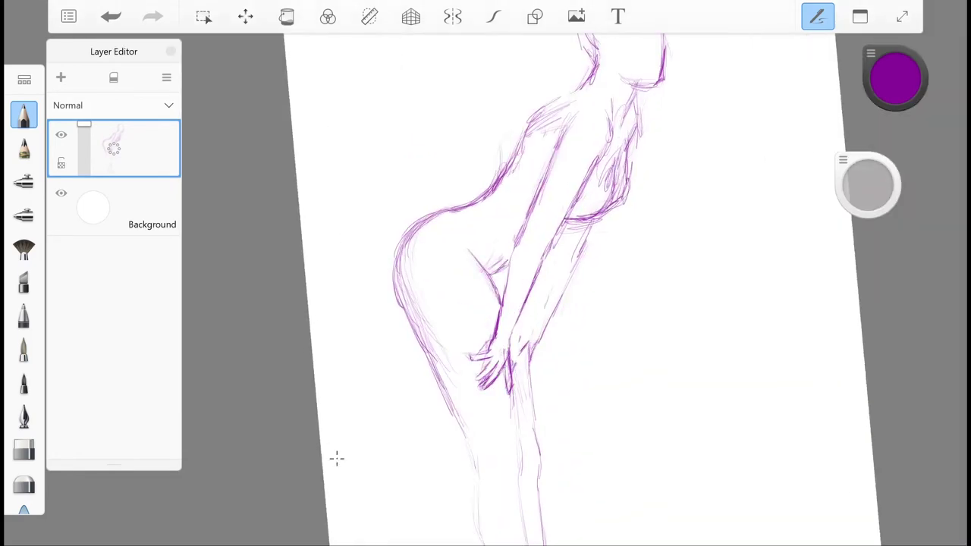
{"action": "scroll", "coordinate": [336, 458], "scroll_direction": "down", "scroll_amount": 2}
{"action": "scroll", "coordinate": [337, 459], "scroll_direction": "up", "scroll_amount": 5}
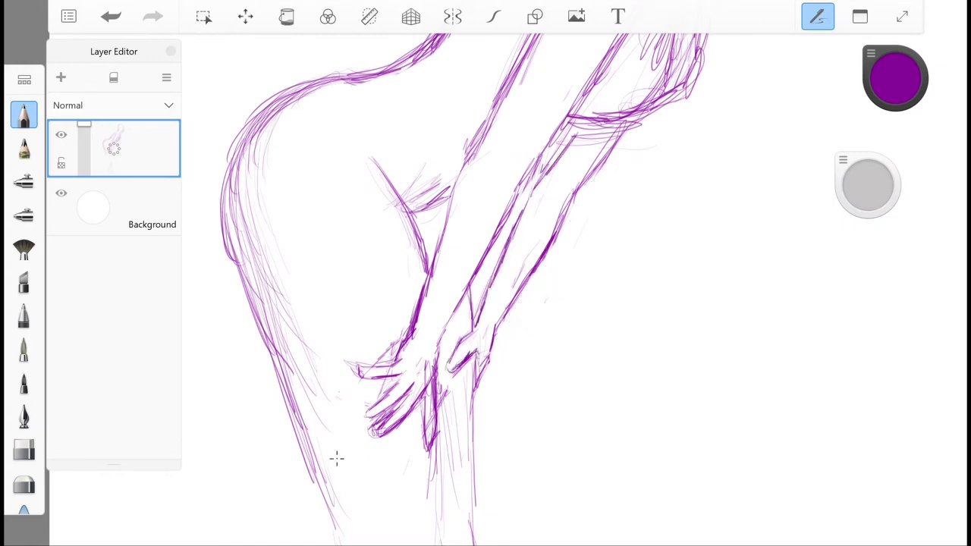
{"action": "scroll", "coordinate": [336, 458], "scroll_direction": "down", "scroll_amount": 2}
{"action": "scroll", "coordinate": [336, 459], "scroll_direction": "down", "scroll_amount": 3}
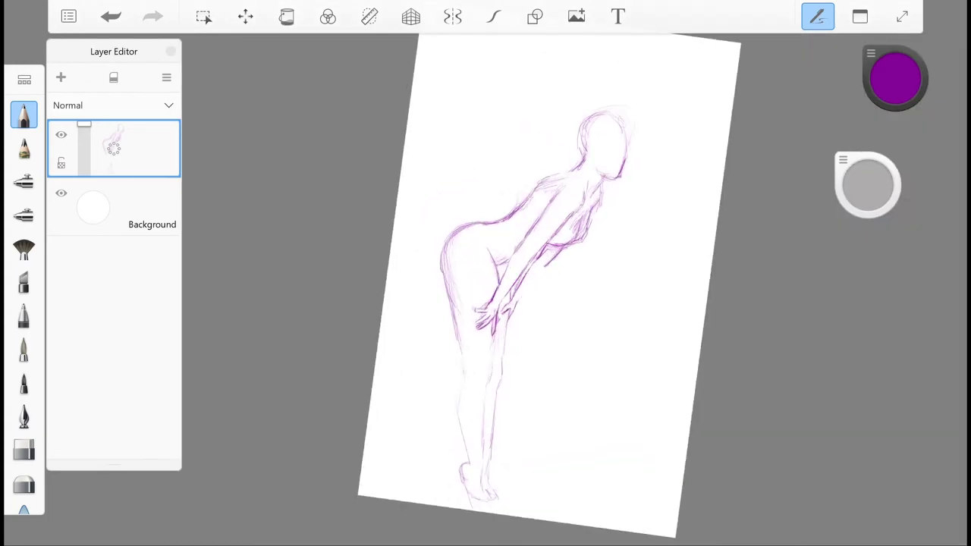
{"action": "scroll", "coordinate": [336, 458], "scroll_direction": "up", "scroll_amount": 3}
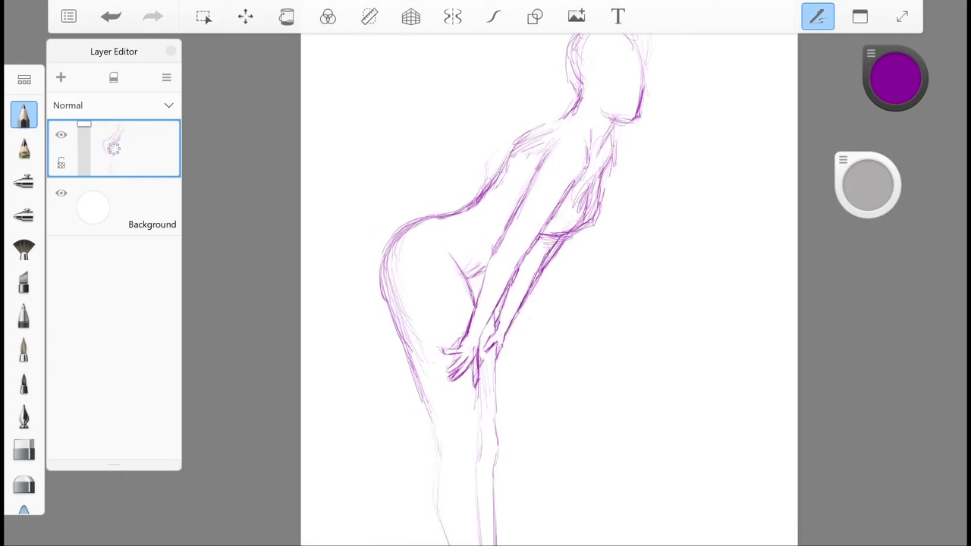
Reinforce the thigh and knee outlines below the hands and the far wrist's edge
{"action": "left_click_drag", "start_coordinate": [496, 372], "coordinate": [495, 428]}
{"action": "left_click_drag", "start_coordinate": [478, 389], "coordinate": [473, 479]}
{"action": "left_click_drag", "start_coordinate": [431, 416], "coordinate": [439, 460]}
{"action": "scroll", "coordinate": [486, 303], "scroll_direction": "up", "scroll_amount": 3}
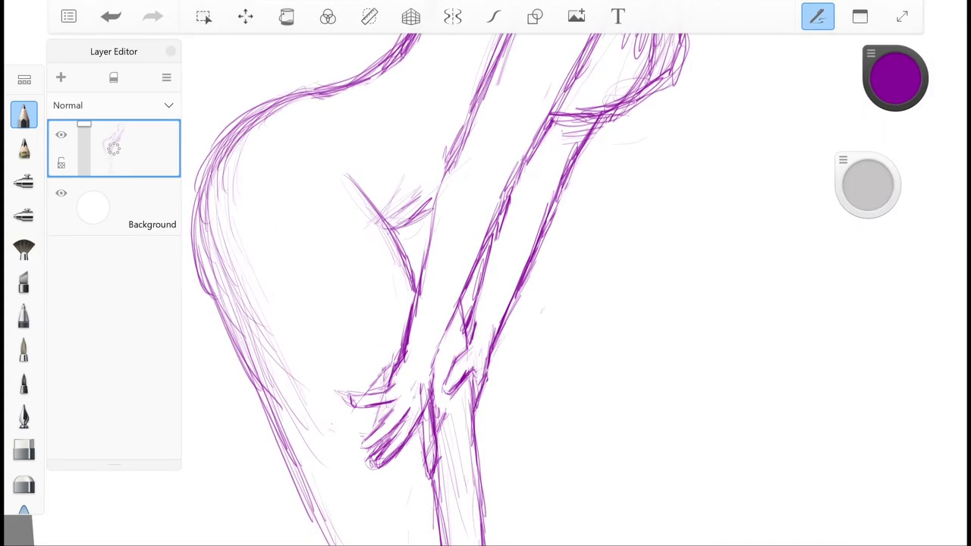
{"action": "left_click_drag", "start_coordinate": [486, 334], "coordinate": [473, 410]}
{"action": "scroll", "coordinate": [486, 303], "scroll_direction": "down", "scroll_amount": 5}
{"action": "scroll", "coordinate": [485, 303], "scroll_direction": "up", "scroll_amount": 4}
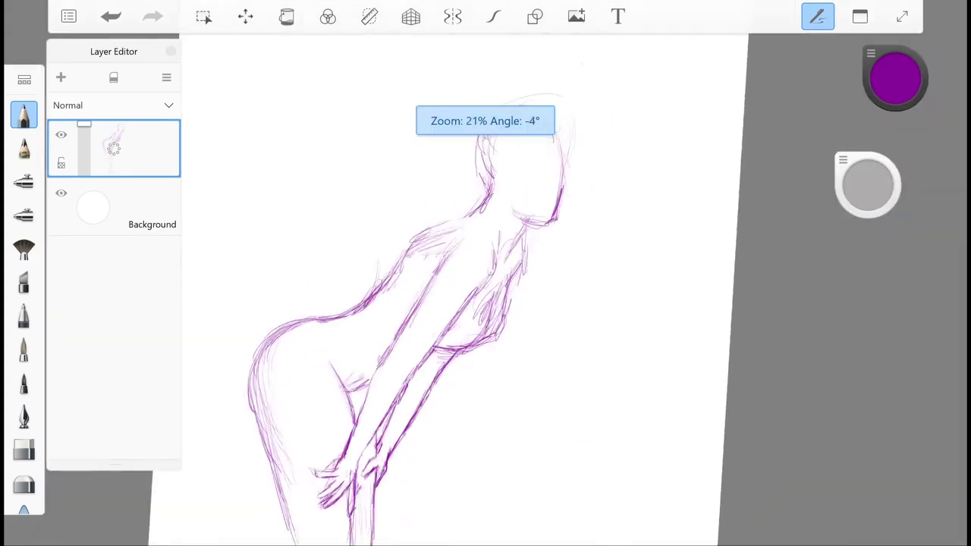
Darken the chest contour from the neck down to the far arm
{"action": "mouse_move", "coordinate": [548, 220]}
{"action": "left_mouse_down"}
{"action": "mouse_move", "coordinate": [539, 290]}
{"action": "mouse_move", "coordinate": [509, 329]}
{"action": "left_mouse_up"}
{"action": "left_click_drag", "start_coordinate": [539, 257], "coordinate": [535, 285]}
{"action": "left_click_drag", "start_coordinate": [522, 311], "coordinate": [498, 333]}
{"action": "left_click_drag", "start_coordinate": [523, 290], "coordinate": [469, 338]}
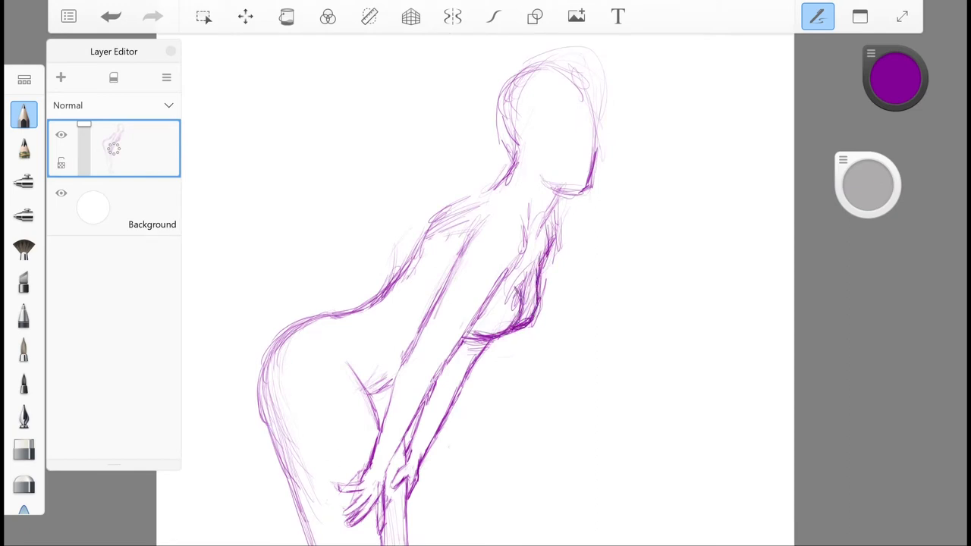
{"action": "left_click_drag", "start_coordinate": [551, 237], "coordinate": [540, 290]}
Clean up the shoulder line and sketch loose wavy hair around the head and over the shoulders
{"action": "scroll", "coordinate": [485, 304], "scroll_direction": "down", "scroll_amount": 5}
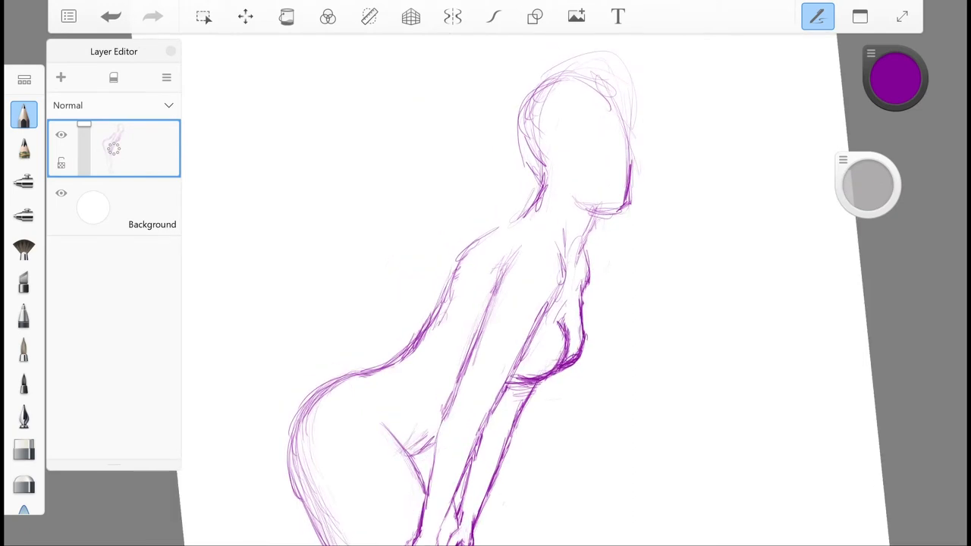
{"action": "scroll", "coordinate": [485, 303], "scroll_direction": "up", "scroll_amount": 3}
{"action": "left_click_drag", "start_coordinate": [607, 231], "coordinate": [596, 311]}
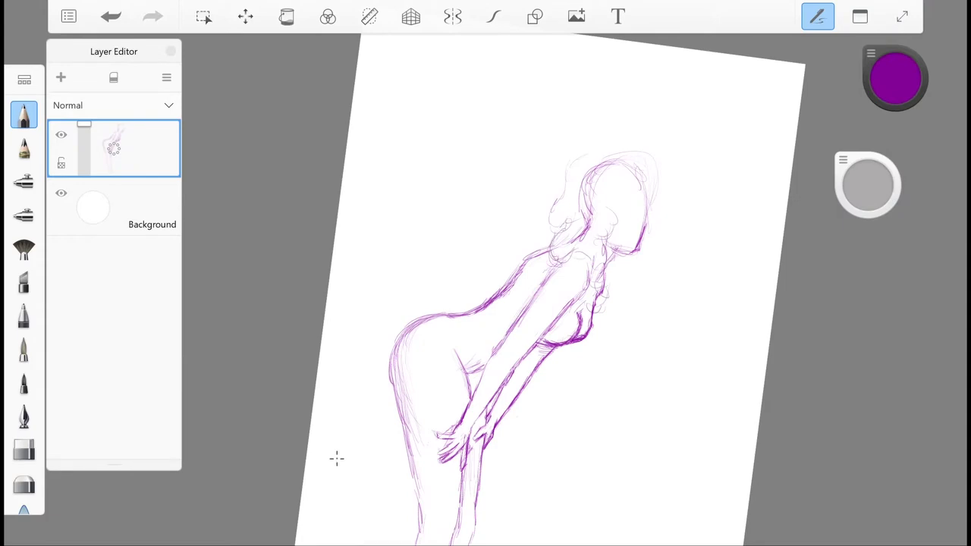
{"action": "scroll", "coordinate": [531, 303], "scroll_direction": "up", "scroll_amount": 5}
{"action": "scroll", "coordinate": [531, 304], "scroll_direction": "down", "scroll_amount": 5}
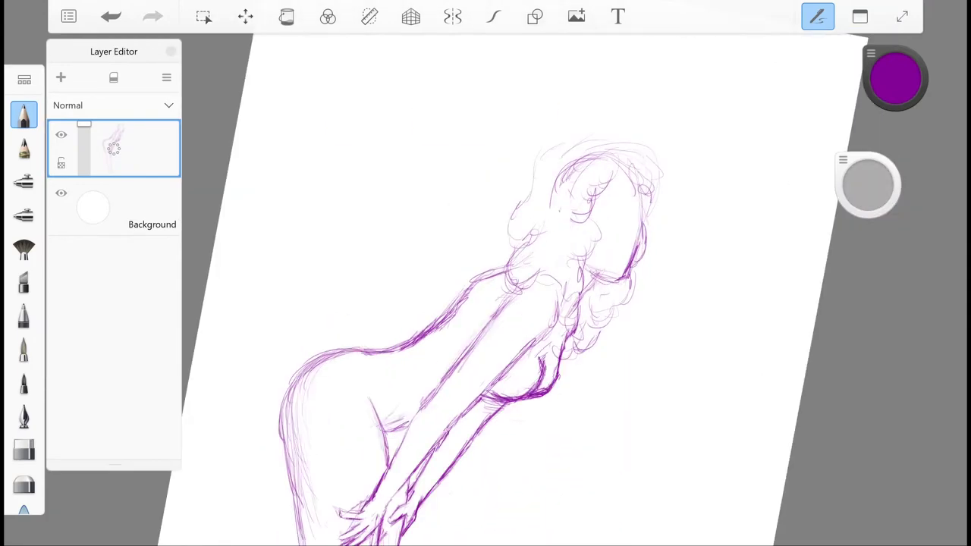
{"action": "scroll", "coordinate": [592, 303], "scroll_direction": "down", "scroll_amount": 1}
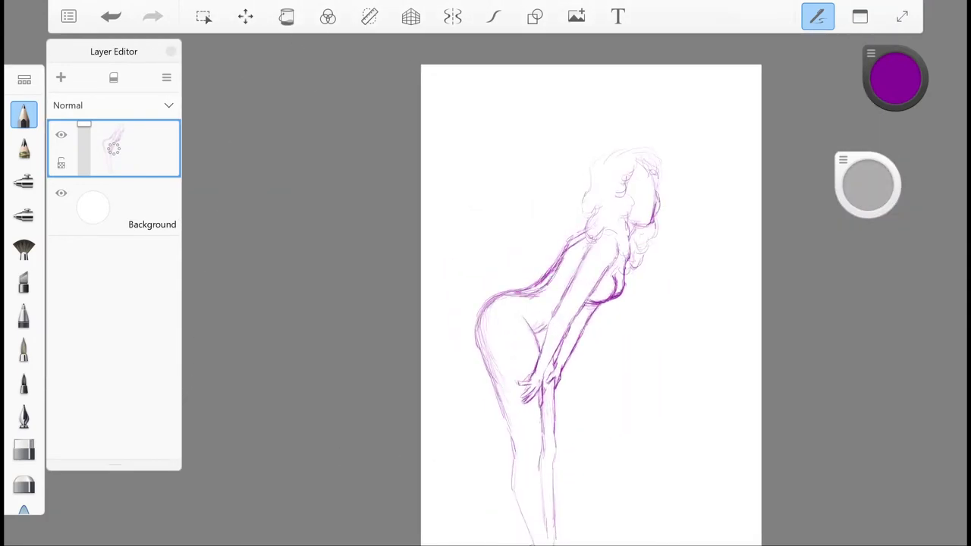
{"action": "scroll", "coordinate": [592, 304], "scroll_direction": "up", "scroll_amount": 2}
{"action": "scroll", "coordinate": [336, 458], "scroll_direction": "down", "scroll_amount": 2}
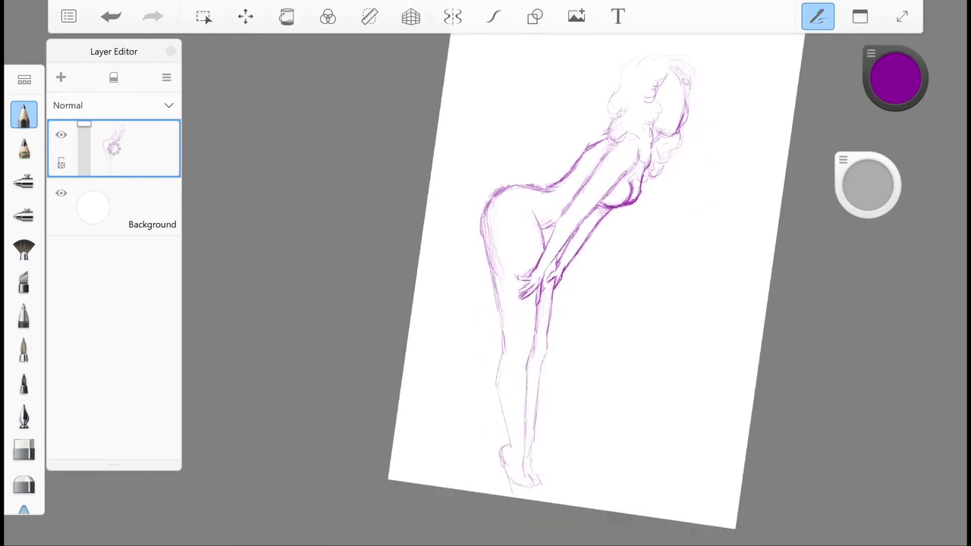
Add a new layer above the body sketch and draw the lips on it
{"action": "scroll", "coordinate": [336, 457], "scroll_direction": "up", "scroll_amount": 6}
{"action": "key", "text": "ctrl+shift+n"}
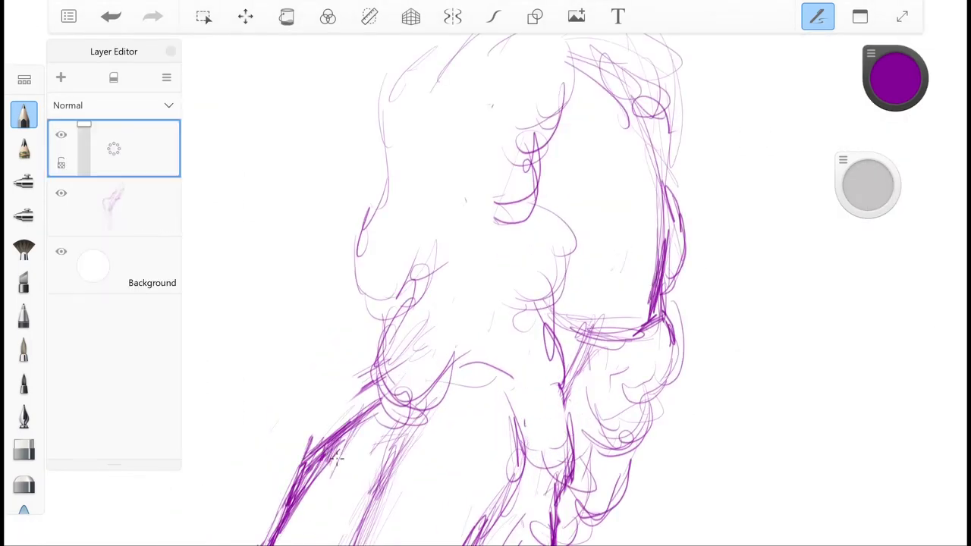
{"action": "left_click_drag", "start_coordinate": [618, 304], "coordinate": [664, 283]}
{"action": "scroll", "coordinate": [531, 304], "scroll_direction": "down", "scroll_amount": 1}
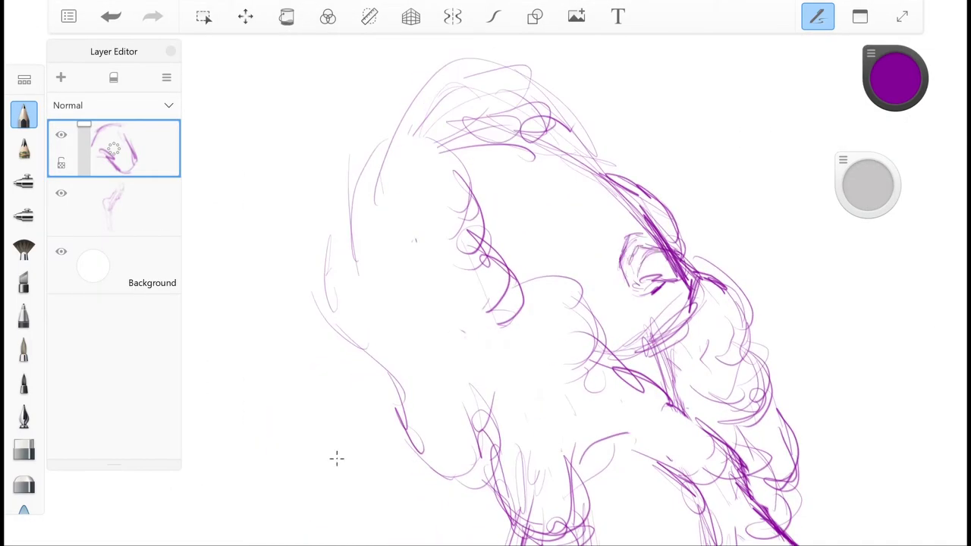
Sketch the nose, both eyes and the near eyebrow on the face layer, undoing the last stray stroke
{"action": "scroll", "coordinate": [337, 458], "scroll_direction": "down", "scroll_amount": 1}
{"action": "scroll", "coordinate": [336, 458], "scroll_direction": "down", "scroll_amount": 1}
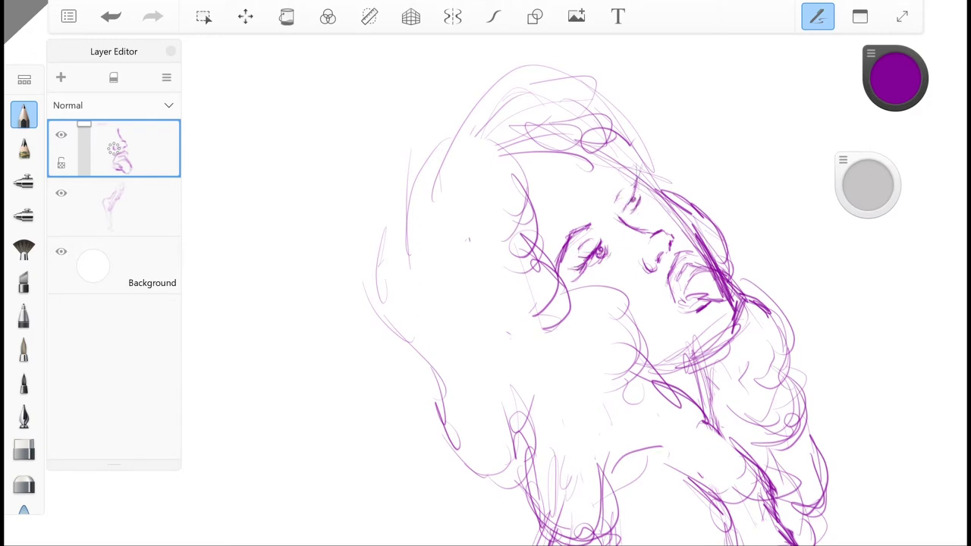
{"action": "scroll", "coordinate": [336, 457], "scroll_direction": "down", "scroll_amount": 2}
{"action": "left_click_drag", "start_coordinate": [525, 280], "coordinate": [582, 242]}
{"action": "key", "text": "ctrl+z"}
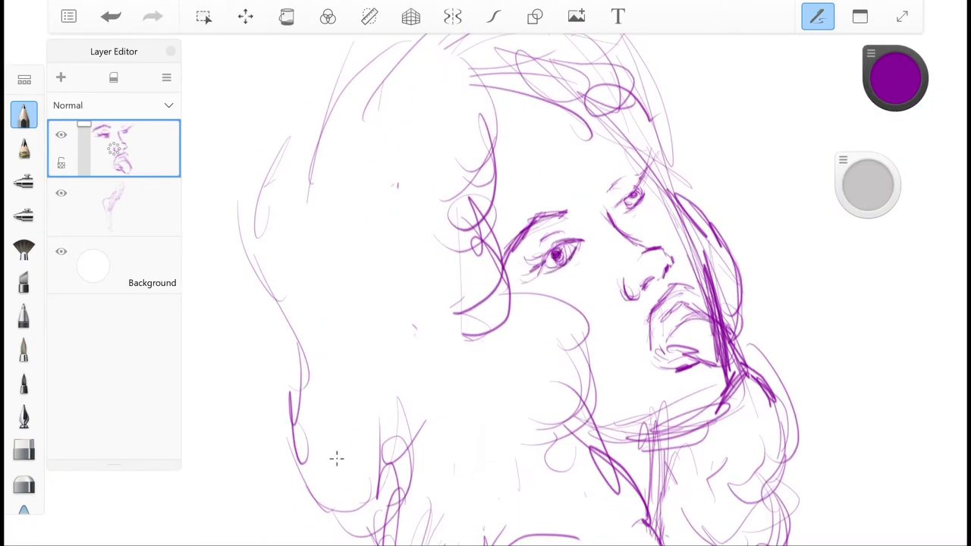
Darken the near eye and its lashes and sketch the far eyebrow
{"action": "left_click_drag", "start_coordinate": [540, 266], "coordinate": [567, 244]}
{"action": "mouse_move", "coordinate": [587, 179]}
{"action": "left_mouse_down"}
{"action": "mouse_move", "coordinate": [642, 161]}
{"action": "mouse_move", "coordinate": [652, 206]}
{"action": "mouse_move", "coordinate": [657, 149]}
{"action": "left_mouse_up"}
{"action": "left_click_drag", "start_coordinate": [539, 262], "coordinate": [585, 240]}
{"action": "left_click_drag", "start_coordinate": [520, 281], "coordinate": [550, 248]}
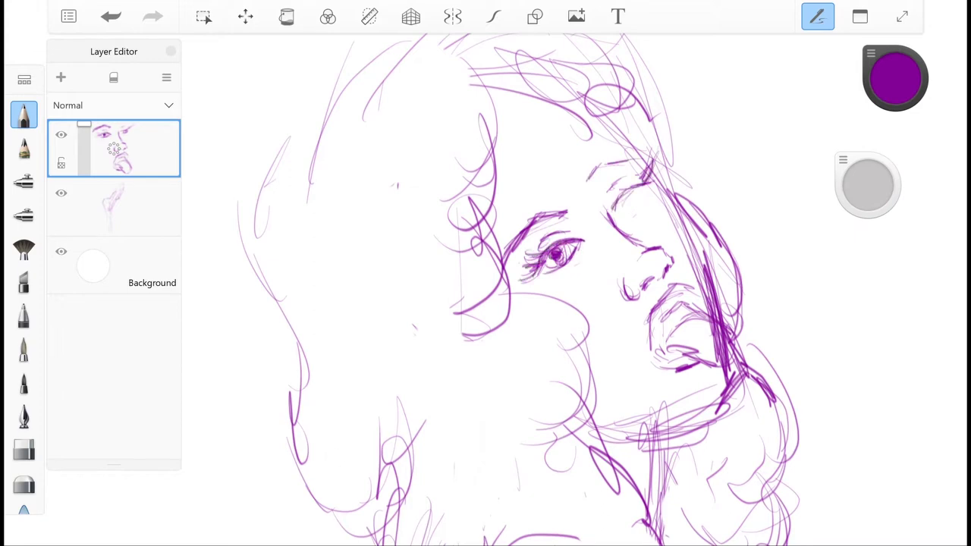
Adjust the near eye and redraw the far eye with its eyelid, iris and lashes
{"action": "scroll", "coordinate": [336, 458], "scroll_direction": "down", "scroll_amount": 3}
{"action": "scroll", "coordinate": [336, 458], "scroll_direction": "up", "scroll_amount": 3}
{"action": "key", "text": "v"}
{"action": "key", "text": "Return"}
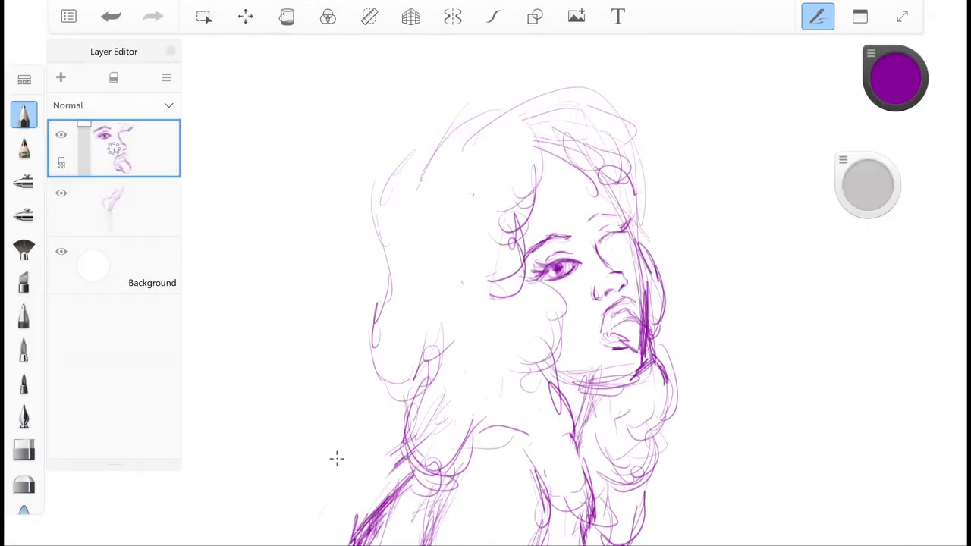
{"action": "key", "text": "ctrl+z"}
{"action": "scroll", "coordinate": [336, 458], "scroll_direction": "up", "scroll_amount": 3}
{"action": "left_click_drag", "start_coordinate": [509, 292], "coordinate": [545, 329]}
{"action": "left_click_drag", "start_coordinate": [638, 179], "coordinate": [604, 216]}
{"action": "mouse_move", "coordinate": [583, 227]}
{"action": "left_mouse_down"}
{"action": "mouse_move", "coordinate": [614, 250]}
{"action": "mouse_move", "coordinate": [622, 230]}
{"action": "left_mouse_up"}
{"action": "left_click_drag", "start_coordinate": [636, 182], "coordinate": [586, 236]}
{"action": "left_click_drag", "start_coordinate": [588, 204], "coordinate": [608, 209]}
{"action": "scroll", "coordinate": [336, 457], "scroll_direction": "down", "scroll_amount": 3}
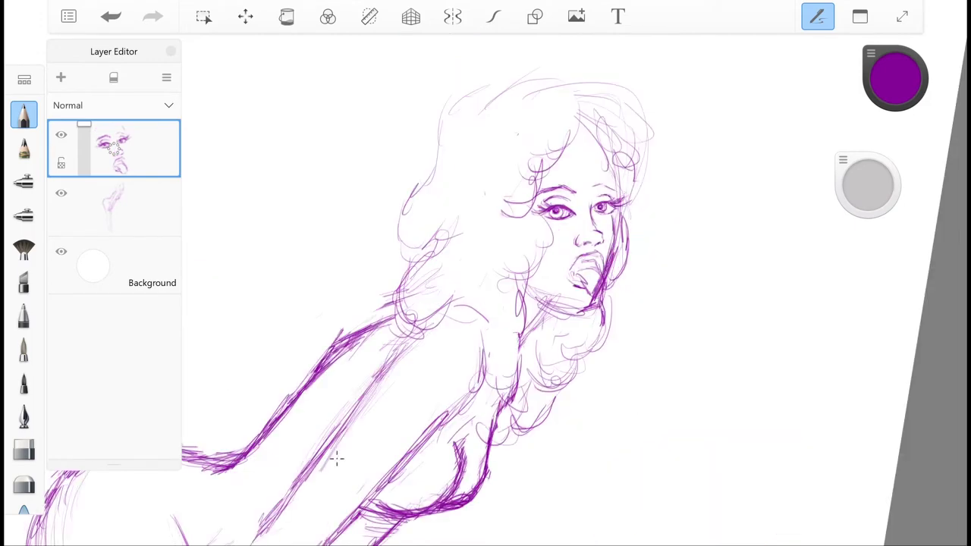
Rework the far cheek, chin and adjoining hair contour on the body sketch layer
{"action": "left_click", "coordinate": [114, 203]}
{"action": "left_click", "coordinate": [114, 148]}
{"action": "scroll", "coordinate": [336, 458], "scroll_direction": "up", "scroll_amount": 3}
{"action": "mouse_move", "coordinate": [562, 135]}
{"action": "left_mouse_down"}
{"action": "mouse_move", "coordinate": [592, 151]}
{"action": "mouse_move", "coordinate": [660, 281]}
{"action": "left_mouse_up"}
{"action": "key", "text": "ctrl+z"}
{"action": "left_click", "coordinate": [113, 204]}
{"action": "left_click_drag", "start_coordinate": [668, 198], "coordinate": [706, 418]}
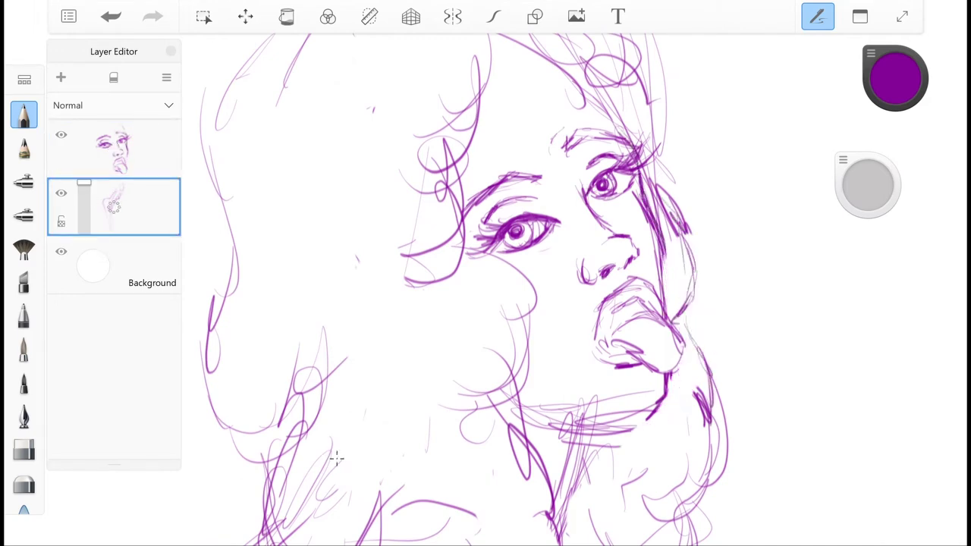
On the face layer, erase parts of the eyelid creases and thicken the near eyebrow with the pencil
{"action": "scroll", "coordinate": [336, 457], "scroll_direction": "up", "scroll_amount": 3}
{"action": "left_click", "coordinate": [113, 148]}
{"action": "left_click", "coordinate": [23, 449]}
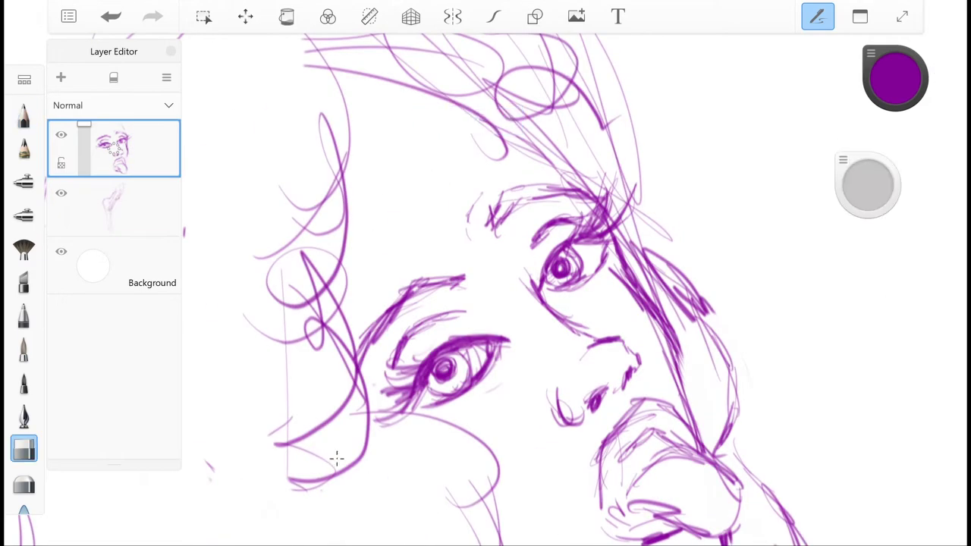
{"action": "left_click_drag", "start_coordinate": [531, 231], "coordinate": [550, 247]}
{"action": "left_click_drag", "start_coordinate": [409, 326], "coordinate": [466, 334]}
{"action": "key", "text": "e"}
{"action": "left_click_drag", "start_coordinate": [372, 327], "coordinate": [432, 275]}
{"action": "left_click_drag", "start_coordinate": [361, 380], "coordinate": [429, 271]}
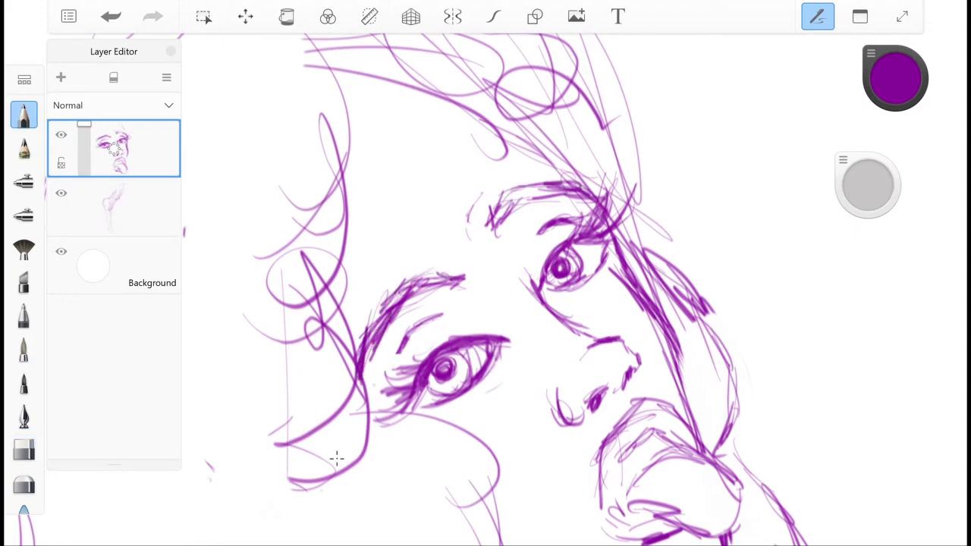
Rework the hair around the crown and forehead on the body sketch layer, then reselect the face layer
{"action": "scroll", "coordinate": [336, 458], "scroll_direction": "down", "scroll_amount": 4}
{"action": "left_click", "coordinate": [114, 205]}
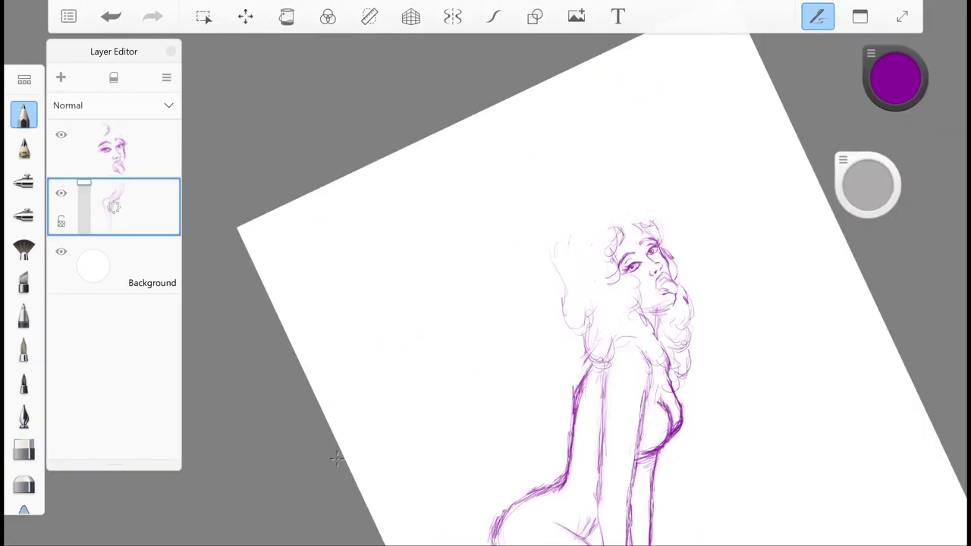
{"action": "scroll", "coordinate": [336, 457], "scroll_direction": "up", "scroll_amount": 4}
{"action": "scroll", "coordinate": [336, 458], "scroll_direction": "down", "scroll_amount": 1}
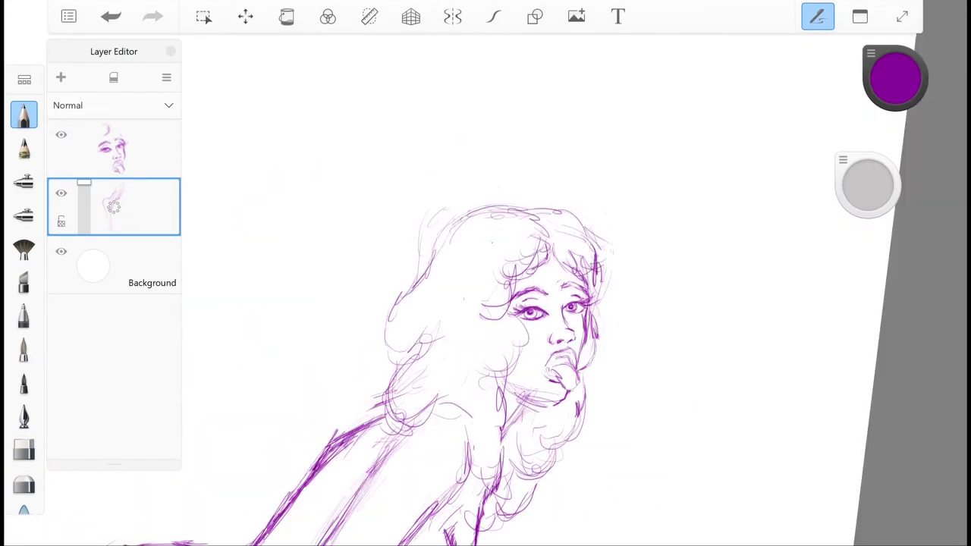
{"action": "scroll", "coordinate": [425, 342], "scroll_direction": "up", "scroll_amount": 2}
{"action": "scroll", "coordinate": [425, 342], "scroll_direction": "down", "scroll_amount": 2}
{"action": "left_click", "coordinate": [114, 148]}
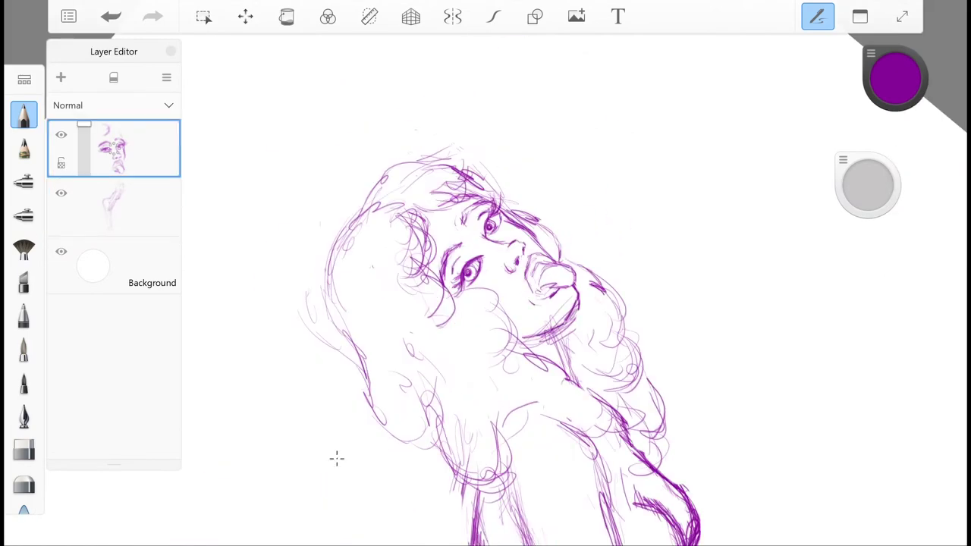
Merge the face layer into the body sketch layer and reposition the combined figure on the page
{"action": "scroll", "coordinate": [336, 458], "scroll_direction": "down", "scroll_amount": 1}
{"action": "scroll", "coordinate": [336, 458], "scroll_direction": "down", "scroll_amount": 3}
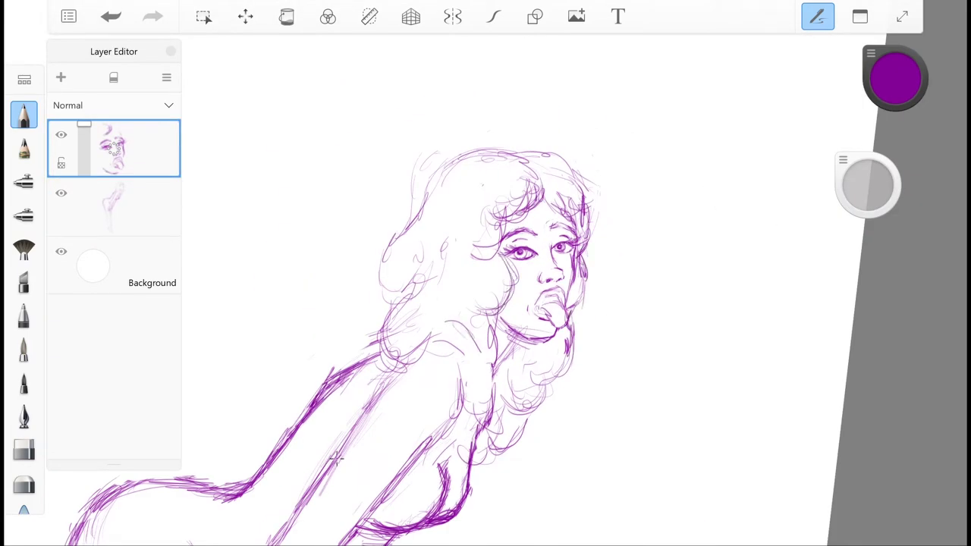
{"action": "key", "text": "ctrl+e"}
{"action": "left_click", "coordinate": [245, 16]}
{"action": "left_click", "coordinate": [631, 52]}
{"action": "scroll", "coordinate": [437, 303], "scroll_direction": "up", "scroll_amount": 2}
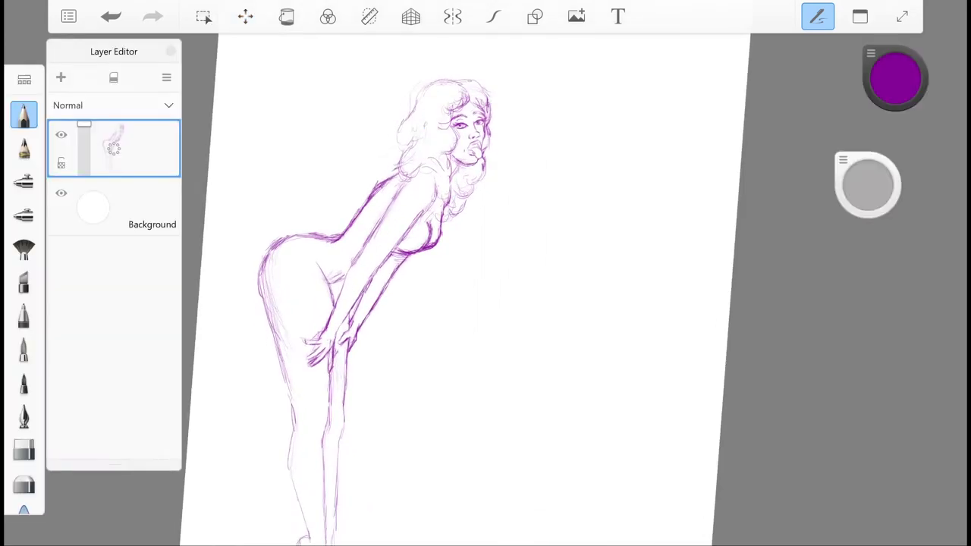
On a new layer, draw four long parallel lines at an 81° angle beside the figure with the straight ruler
{"action": "scroll", "coordinate": [436, 304], "scroll_direction": "down", "scroll_amount": 2}
{"action": "left_click", "coordinate": [370, 16]}
{"action": "left_click_drag", "start_coordinate": [471, 303], "coordinate": [474, 303]}
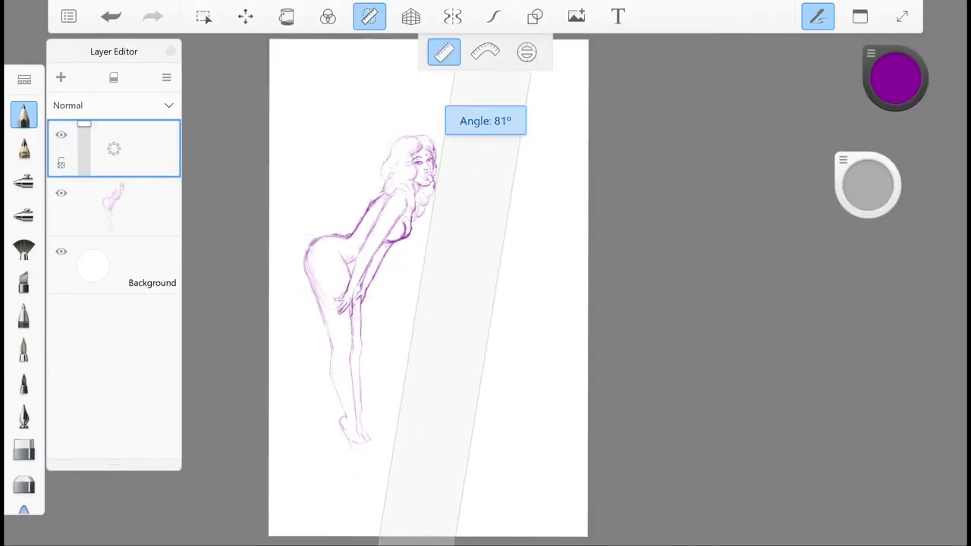
{"action": "left_click_drag", "start_coordinate": [450, 105], "coordinate": [401, 375]}
{"action": "left_click_drag", "start_coordinate": [486, 304], "coordinate": [503, 304]}
{"action": "left_click_drag", "start_coordinate": [541, 114], "coordinate": [501, 384]}
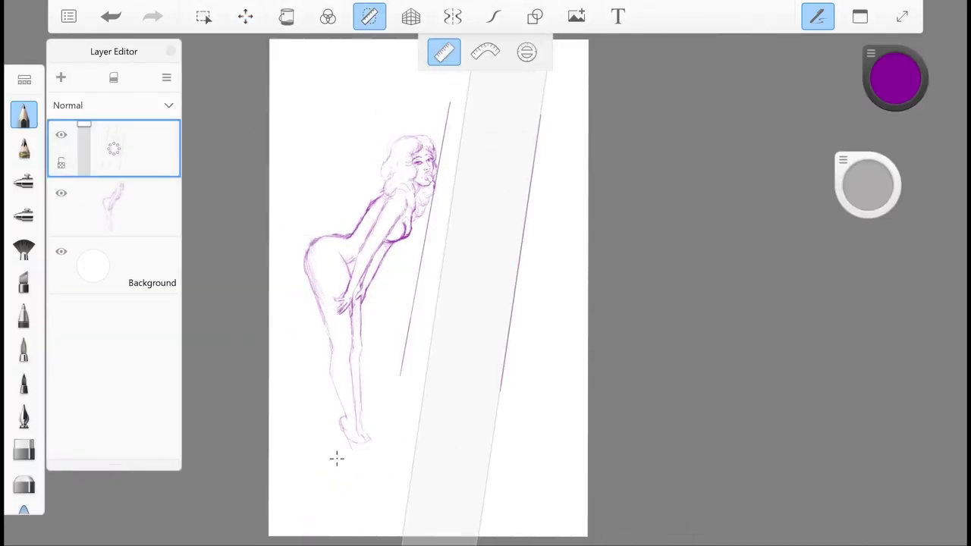
{"action": "left_click_drag", "start_coordinate": [478, 304], "coordinate": [447, 304]}
{"action": "left_click_drag", "start_coordinate": [506, 167], "coordinate": [476, 355]}
{"action": "left_click_drag", "start_coordinate": [447, 303], "coordinate": [402, 303]}
{"action": "left_click_drag", "start_coordinate": [460, 189], "coordinate": [431, 353]}
{"action": "left_click", "coordinate": [370, 16]}
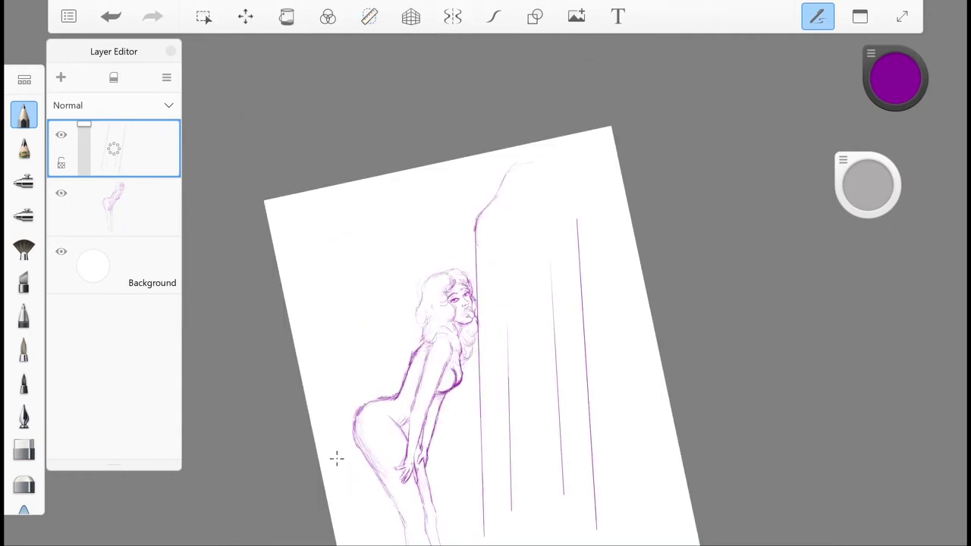
Join the two outer lines with a rounded top and a wavy, melting lower edge to form a giant popsicle
{"action": "left_click_drag", "start_coordinate": [513, 164], "coordinate": [581, 250]}
{"action": "left_click_drag", "start_coordinate": [504, 182], "coordinate": [581, 250]}
{"action": "left_click_drag", "start_coordinate": [553, 185], "coordinate": [579, 224]}
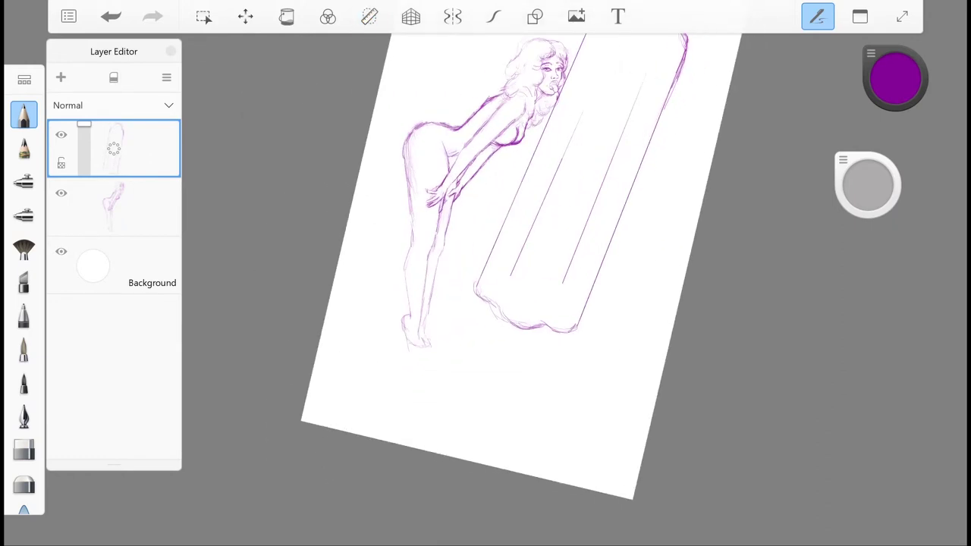
Add the popsicle's stick with two short ruler lines and close its lower end with a curved stroke
{"action": "left_click", "coordinate": [369, 16]}
{"action": "left_click_drag", "start_coordinate": [364, 493], "coordinate": [402, 493]}
{"action": "left_click", "coordinate": [369, 16]}
{"action": "left_click_drag", "start_coordinate": [472, 364], "coordinate": [535, 352]}
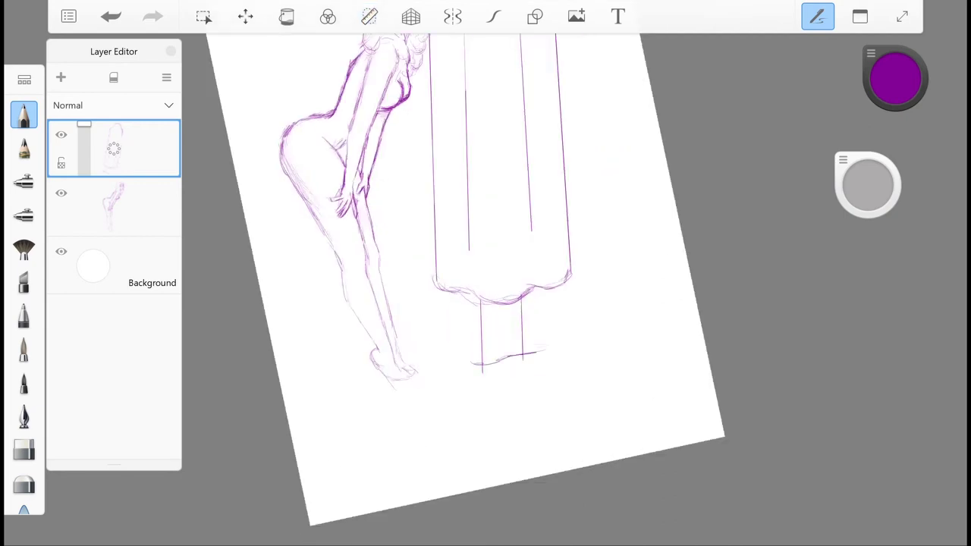
{"action": "left_click_drag", "start_coordinate": [337, 459], "coordinate": [365, 493]}
Sketch the waistband and curved leg opening of the swimsuit bottom around the hips on the popsicle layer
{"action": "left_click_drag", "start_coordinate": [485, 304], "coordinate": [455, 288]}
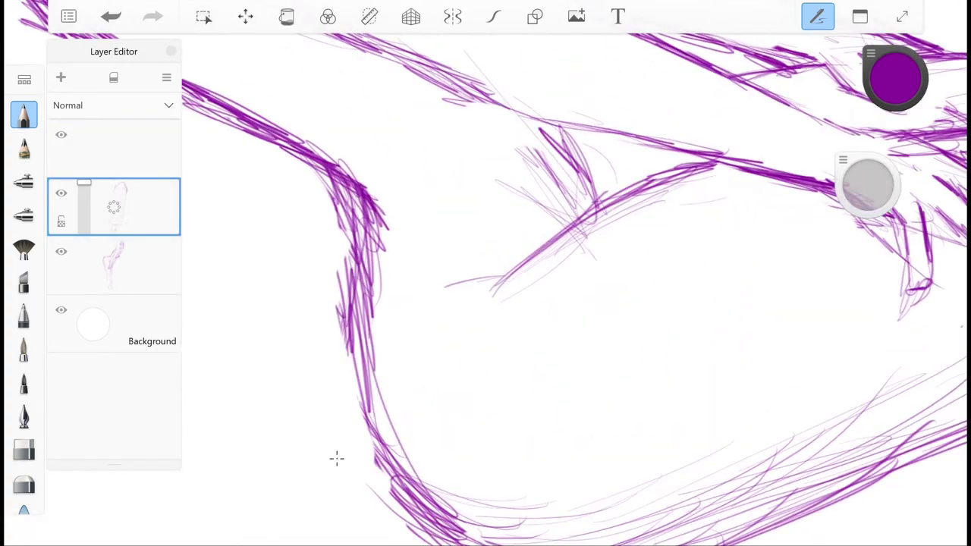
{"action": "left_click_drag", "start_coordinate": [372, 341], "coordinate": [492, 279]}
{"action": "mouse_move", "coordinate": [357, 372]}
{"action": "left_mouse_down"}
{"action": "mouse_move", "coordinate": [353, 246]}
{"action": "mouse_move", "coordinate": [557, 163]}
{"action": "left_mouse_up"}
{"action": "left_click_drag", "start_coordinate": [356, 227], "coordinate": [336, 458]}
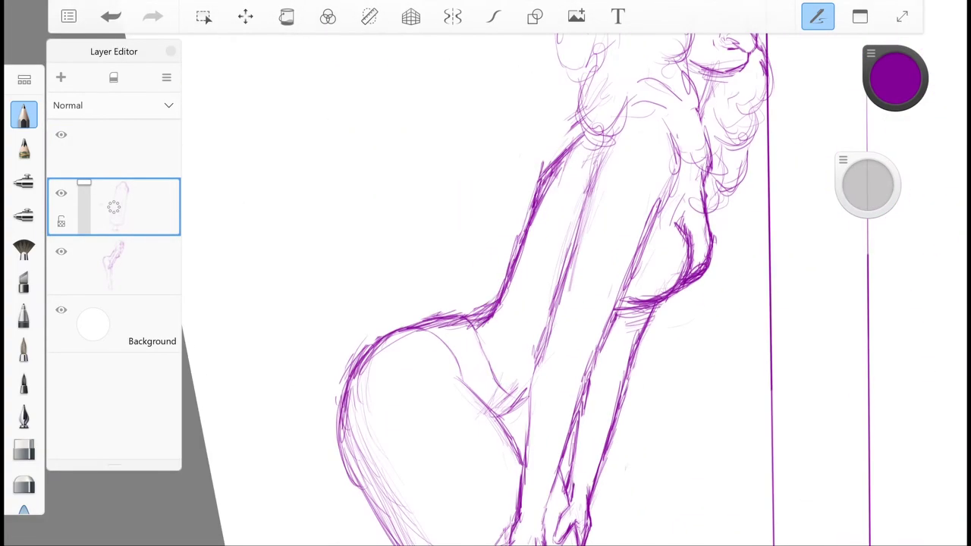
{"action": "left_click_drag", "start_coordinate": [469, 316], "coordinate": [531, 385]}
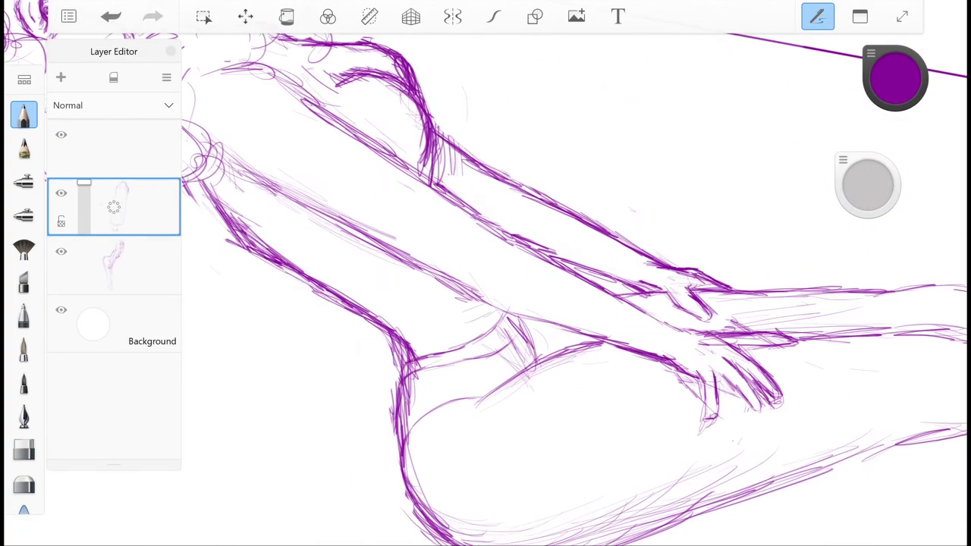
{"action": "left_click_drag", "start_coordinate": [406, 338], "coordinate": [484, 305]}
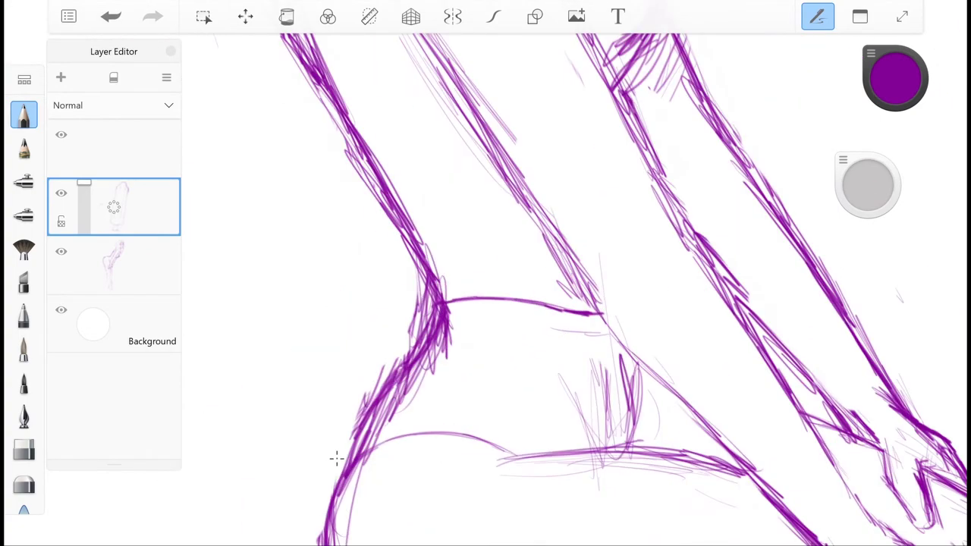
{"action": "left_click_drag", "start_coordinate": [401, 377], "coordinate": [334, 493]}
Clean up the back and hip contour on the body sketch layer, then reselect the popsicle layer
{"action": "left_click", "coordinate": [114, 265]}
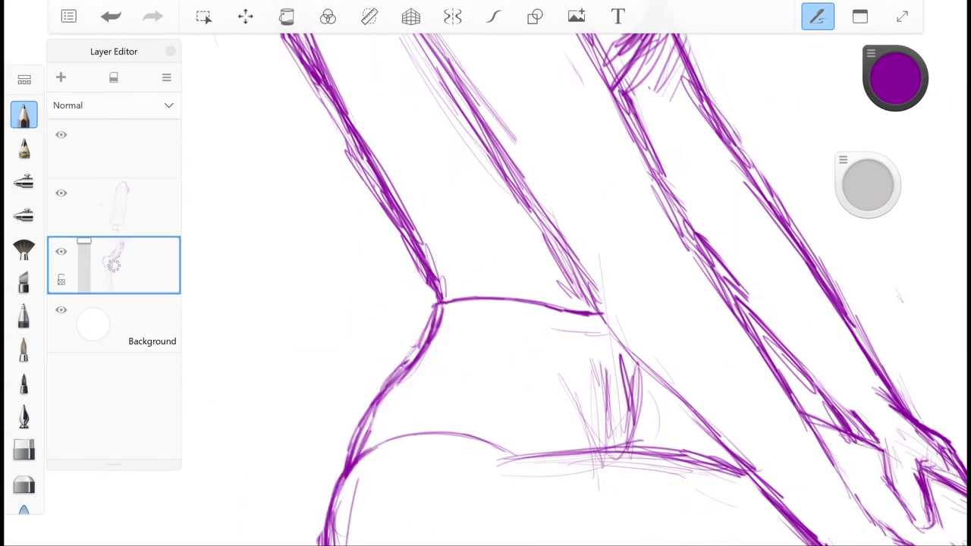
{"action": "left_click", "coordinate": [114, 207]}
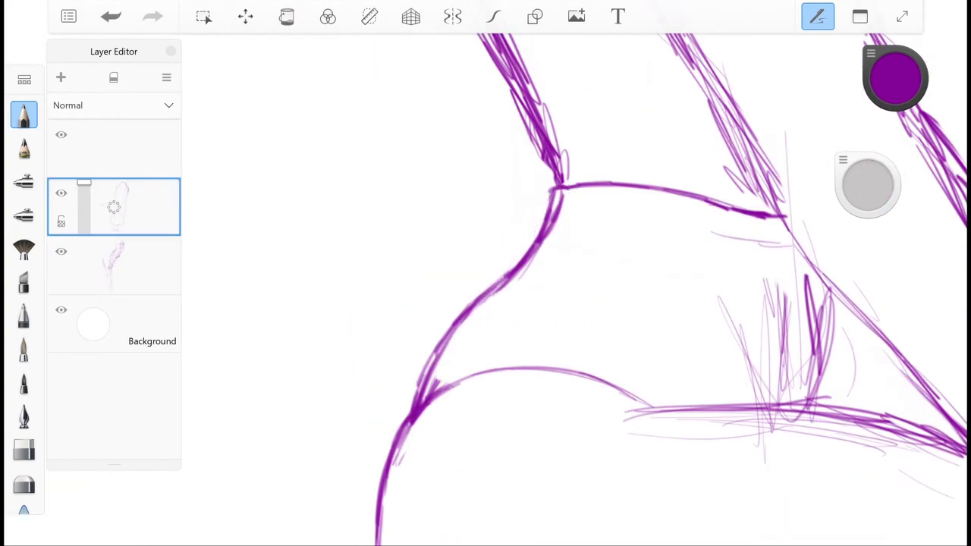
{"action": "mouse_move", "coordinate": [336, 457]}
{"action": "left_mouse_down"}
{"action": "mouse_move", "coordinate": [380, 425]}
{"action": "mouse_move", "coordinate": [336, 457]}
{"action": "left_mouse_up"}
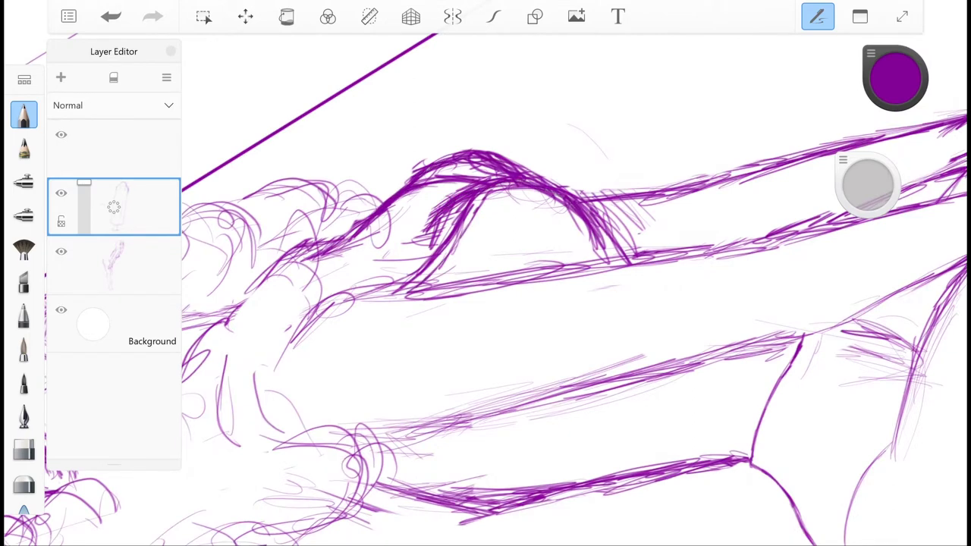
Undo the last bust strokes and rework the bust contour and bikini cup on the body sketch layer
{"action": "key", "text": "ctrl+z"}
{"action": "key", "text": "ctrl+z"}
{"action": "key", "text": "ctrl+z"}
{"action": "key", "text": "ctrl+z"}
{"action": "key", "text": "ctrl+z"}
{"action": "key", "text": "ctrl+z"}
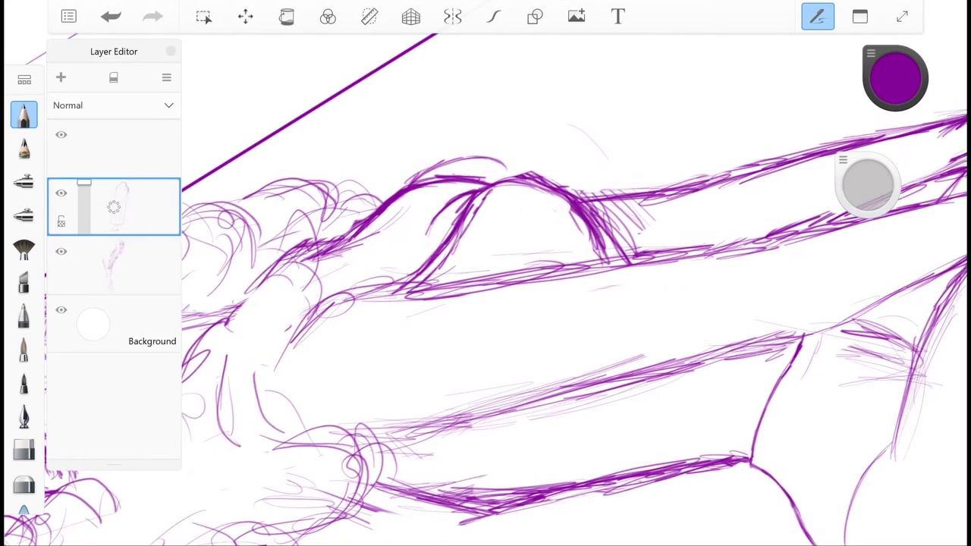
{"action": "left_click_drag", "start_coordinate": [531, 342], "coordinate": [455, 228]}
{"action": "left_click", "coordinate": [113, 265]}
{"action": "left_click_drag", "start_coordinate": [456, 304], "coordinate": [501, 281]}
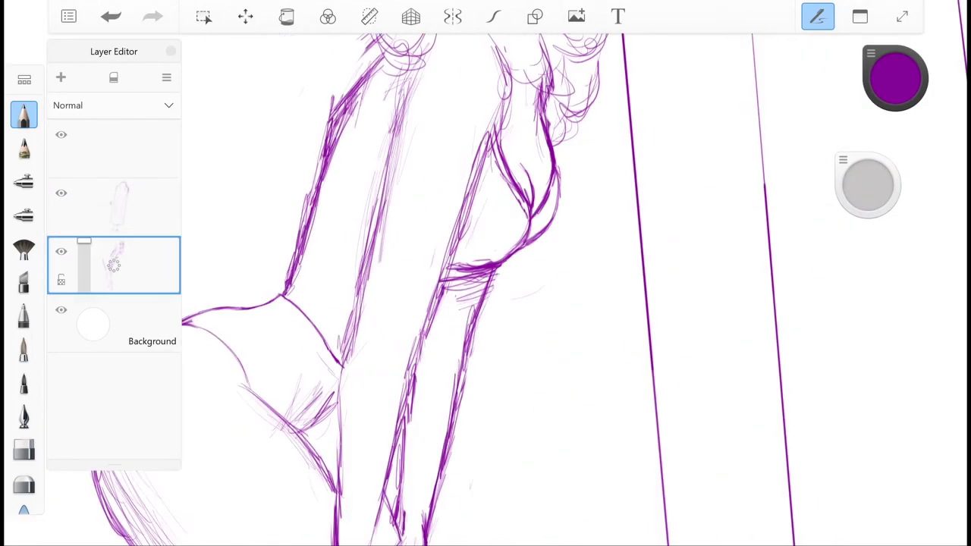
Undo the latest bust strokes, tidy the cup's lower edge and sketch a first strap across the back
{"action": "key", "text": "ctrl+z"}
{"action": "key", "text": "ctrl+z"}
{"action": "key", "text": "ctrl+z"}
{"action": "key", "text": "ctrl+z"}
{"action": "key", "text": "ctrl+z"}
{"action": "left_click_drag", "start_coordinate": [455, 304], "coordinate": [336, 458]}
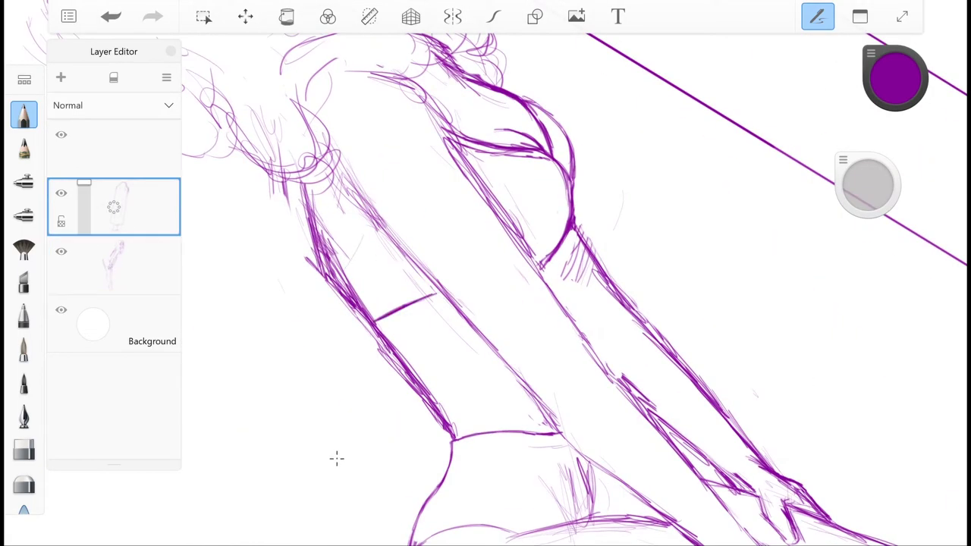
{"action": "mouse_move", "coordinate": [379, 252]}
{"action": "left_mouse_down"}
{"action": "mouse_move", "coordinate": [396, 302]}
{"action": "mouse_move", "coordinate": [437, 293]}
{"action": "left_mouse_up"}
{"action": "left_click_drag", "start_coordinate": [455, 304], "coordinate": [395, 228]}
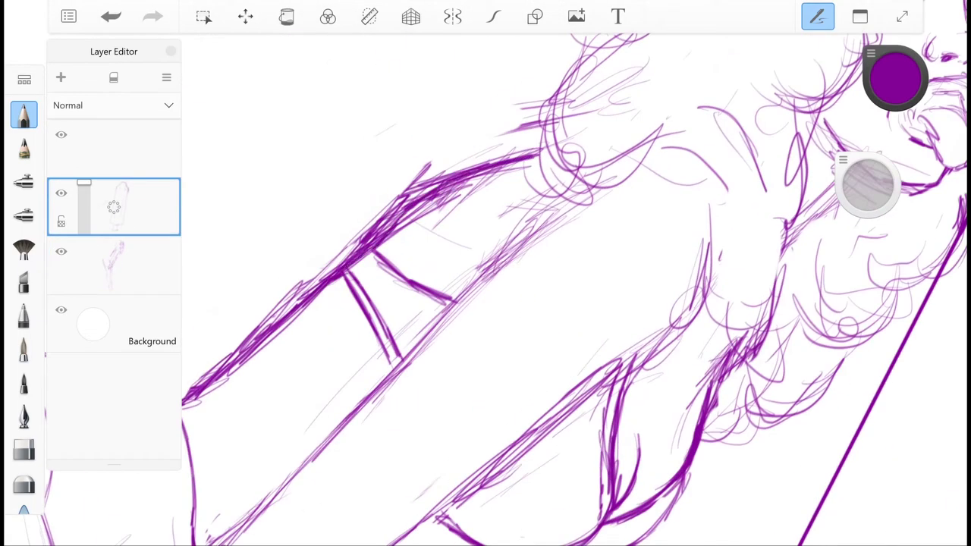
Undo the last strap strokes and sketch a series of crisscrossing straps across the back down to the waist
{"action": "key", "text": "ctrl+z"}
{"action": "key", "text": "ctrl+z"}
{"action": "key", "text": "ctrl+z"}
{"action": "key", "text": "ctrl+z"}
{"action": "mouse_move", "coordinate": [456, 303]}
{"action": "left_mouse_down"}
{"action": "mouse_move", "coordinate": [329, 454]}
{"action": "mouse_move", "coordinate": [455, 289]}
{"action": "left_mouse_up"}
{"action": "left_click_drag", "start_coordinate": [380, 279], "coordinate": [467, 262]}
{"action": "mouse_move", "coordinate": [384, 299]}
{"action": "left_mouse_down"}
{"action": "mouse_move", "coordinate": [459, 282]}
{"action": "mouse_move", "coordinate": [429, 343]}
{"action": "left_mouse_up"}
{"action": "left_click_drag", "start_coordinate": [444, 306], "coordinate": [522, 360]}
{"action": "mouse_move", "coordinate": [592, 216]}
{"action": "left_mouse_down"}
{"action": "mouse_move", "coordinate": [626, 255]}
{"action": "mouse_move", "coordinate": [617, 250]}
{"action": "left_mouse_up"}
{"action": "key", "text": "ctrl+z"}
{"action": "mouse_move", "coordinate": [455, 303]}
{"action": "left_mouse_down"}
{"action": "mouse_move", "coordinate": [337, 458]}
{"action": "mouse_move", "coordinate": [455, 303]}
{"action": "left_mouse_up"}
{"action": "mouse_move", "coordinate": [423, 294]}
{"action": "left_mouse_down"}
{"action": "mouse_move", "coordinate": [463, 274]}
{"action": "mouse_move", "coordinate": [434, 314]}
{"action": "mouse_move", "coordinate": [493, 384]}
{"action": "left_mouse_up"}
{"action": "left_click_drag", "start_coordinate": [456, 303], "coordinate": [337, 458]}
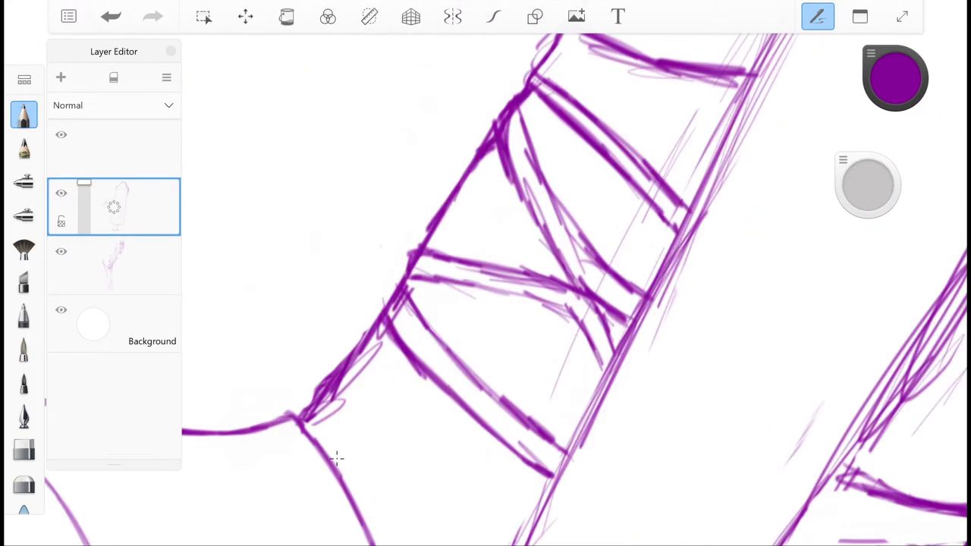
Round the strap ends over the back and erase the overlapping contour lines on the body sketch layer
{"action": "mouse_move", "coordinate": [539, 76]}
{"action": "left_mouse_down"}
{"action": "mouse_move", "coordinate": [307, 422]}
{"action": "mouse_move", "coordinate": [379, 323]}
{"action": "left_mouse_up"}
{"action": "left_click", "coordinate": [113, 265]}
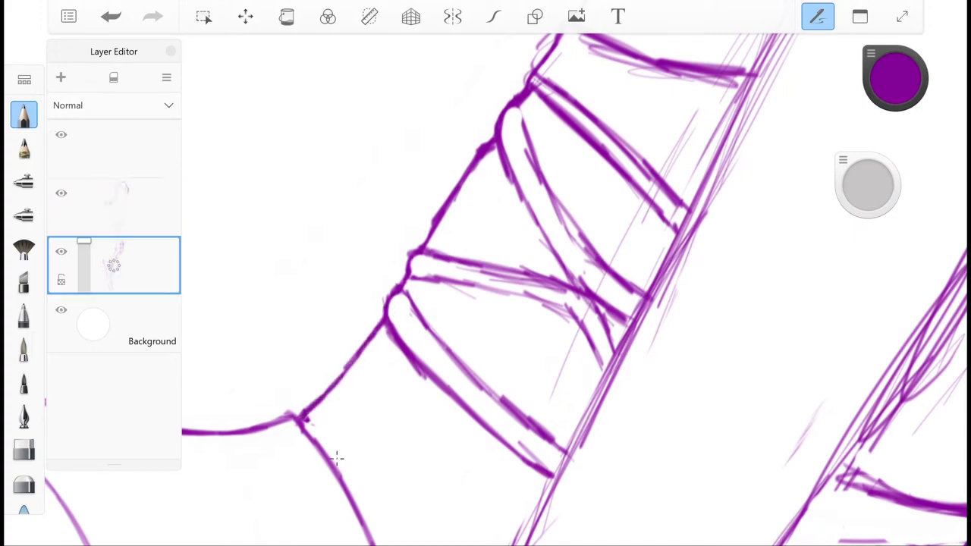
On a new layer above the faded sketch, ink the buttock, back of the leg and heel in black
{"action": "scroll", "coordinate": [486, 273], "scroll_direction": "down", "scroll_amount": 5}
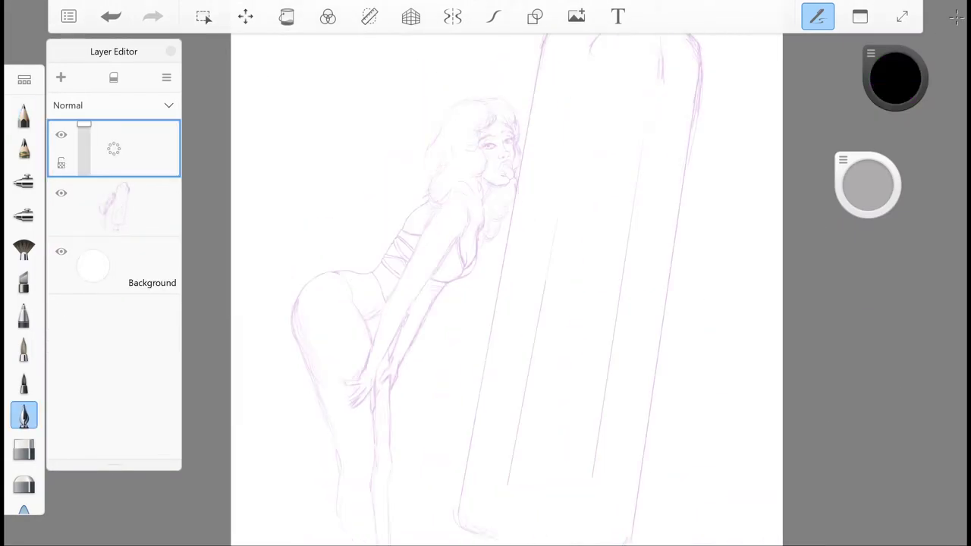
{"action": "key", "text": "ctrl+z"}
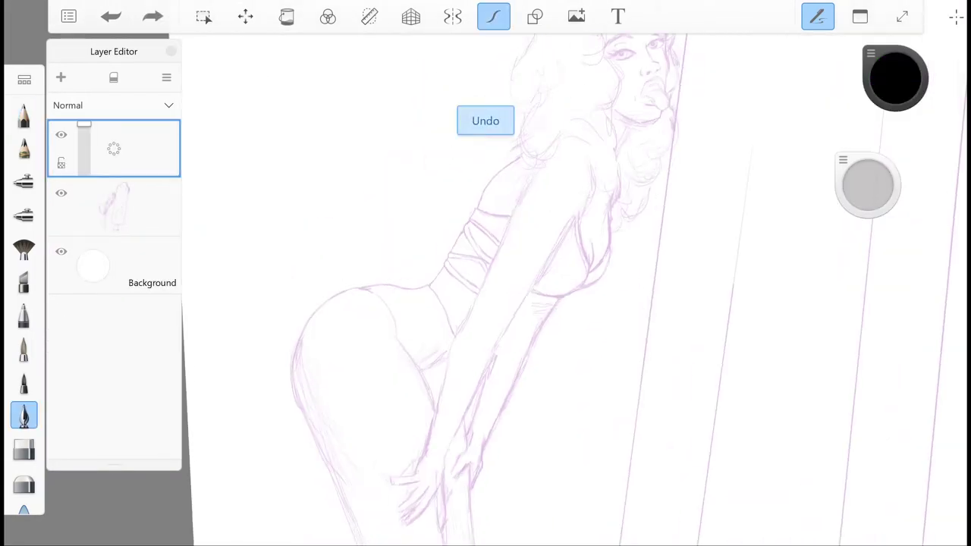
{"action": "mouse_move", "coordinate": [357, 289]}
{"action": "left_mouse_down"}
{"action": "mouse_move", "coordinate": [293, 356]}
{"action": "mouse_move", "coordinate": [304, 466]}
{"action": "left_mouse_up"}
{"action": "mouse_move", "coordinate": [297, 404]}
{"action": "left_mouse_down"}
{"action": "mouse_move", "coordinate": [489, 225]}
{"action": "mouse_move", "coordinate": [408, 293]}
{"action": "mouse_move", "coordinate": [409, 441]}
{"action": "left_mouse_up"}
{"action": "scroll", "coordinate": [486, 273], "scroll_direction": "up", "scroll_amount": 3}
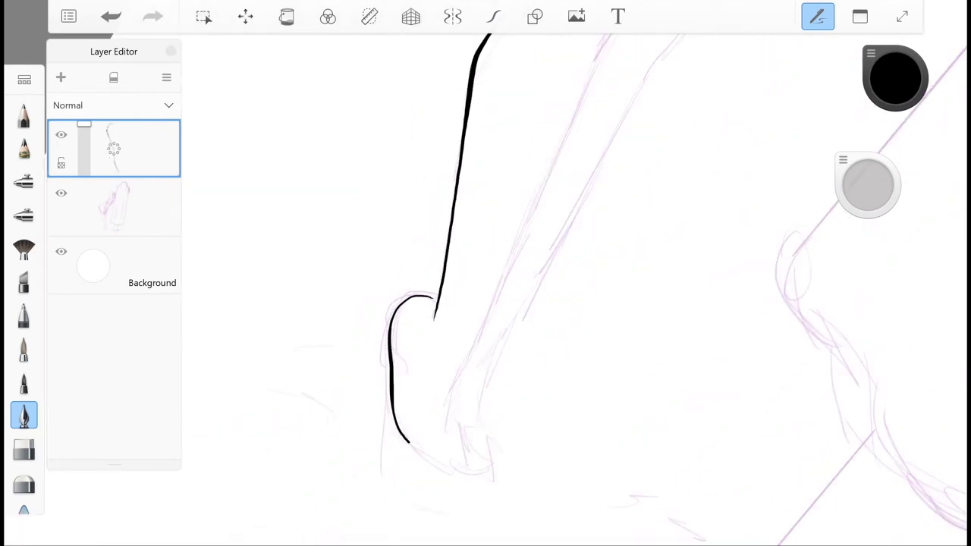
Ink the near foot's shoe with its sole, toe and opening, plus the front of the ankle
{"action": "left_click_drag", "start_coordinate": [471, 192], "coordinate": [499, 455]}
{"action": "left_click_drag", "start_coordinate": [520, 368], "coordinate": [493, 440]}
{"action": "left_click_drag", "start_coordinate": [372, 425], "coordinate": [453, 379]}
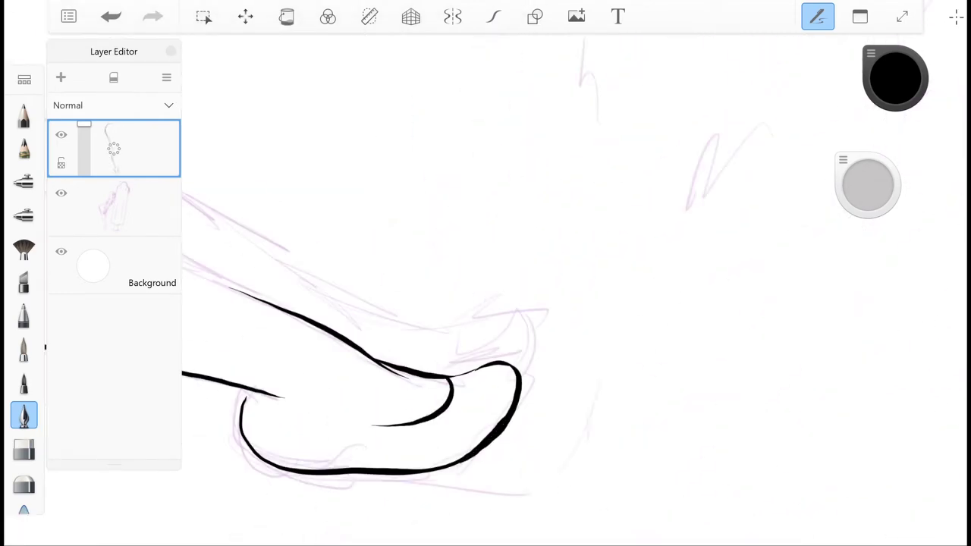
{"action": "left_click_drag", "start_coordinate": [520, 380], "coordinate": [432, 266]}
{"action": "left_click_drag", "start_coordinate": [427, 395], "coordinate": [387, 454]}
{"action": "left_click_drag", "start_coordinate": [470, 304], "coordinate": [319, 289]}
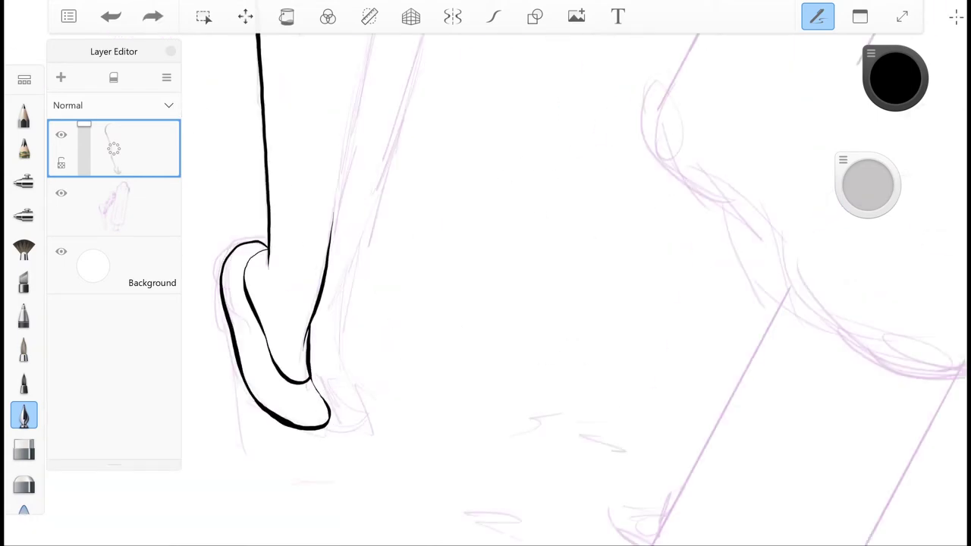
Ink the far foot's shoe and the ankle line rising from it
{"action": "left_click_drag", "start_coordinate": [312, 369], "coordinate": [342, 383]}
{"action": "left_click_drag", "start_coordinate": [372, 204], "coordinate": [337, 372]}
{"action": "left_click_drag", "start_coordinate": [456, 303], "coordinate": [342, 341]}
Ink the front contours of both lower legs up to the knees, trying the ruler on the far shin's straight stretch
{"action": "left_click_drag", "start_coordinate": [470, 186], "coordinate": [317, 315]}
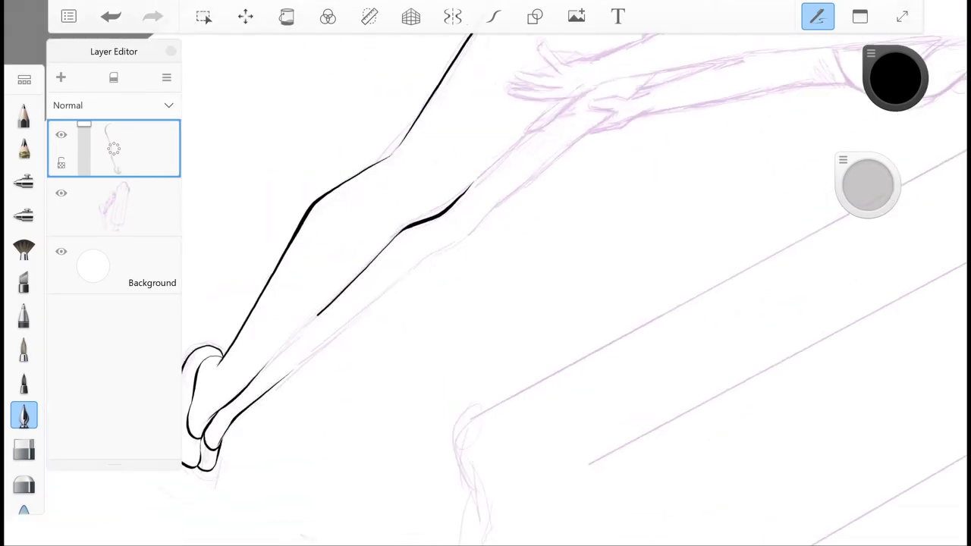
{"action": "left_click_drag", "start_coordinate": [524, 186], "coordinate": [352, 320]}
{"action": "left_click_drag", "start_coordinate": [455, 303], "coordinate": [501, 280]}
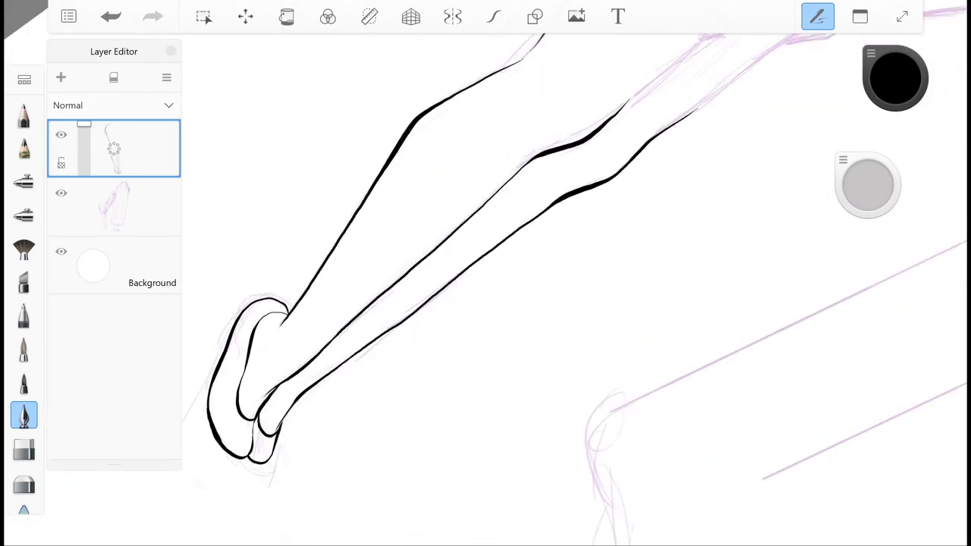
{"action": "left_click", "coordinate": [369, 15]}
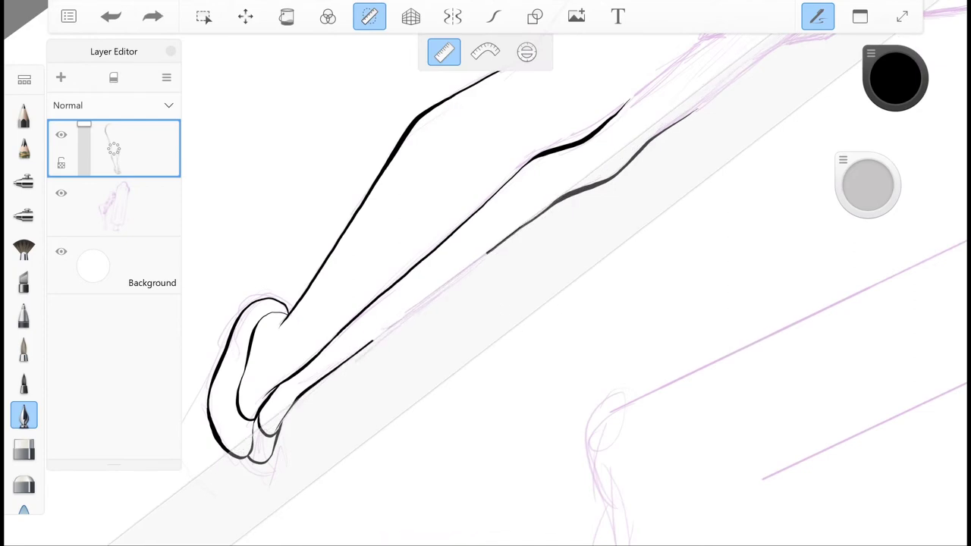
{"action": "left_click", "coordinate": [369, 16]}
Add small knee marks and ink the thigh contours from the knees up to the hands
{"action": "left_click_drag", "start_coordinate": [456, 303], "coordinate": [424, 288]}
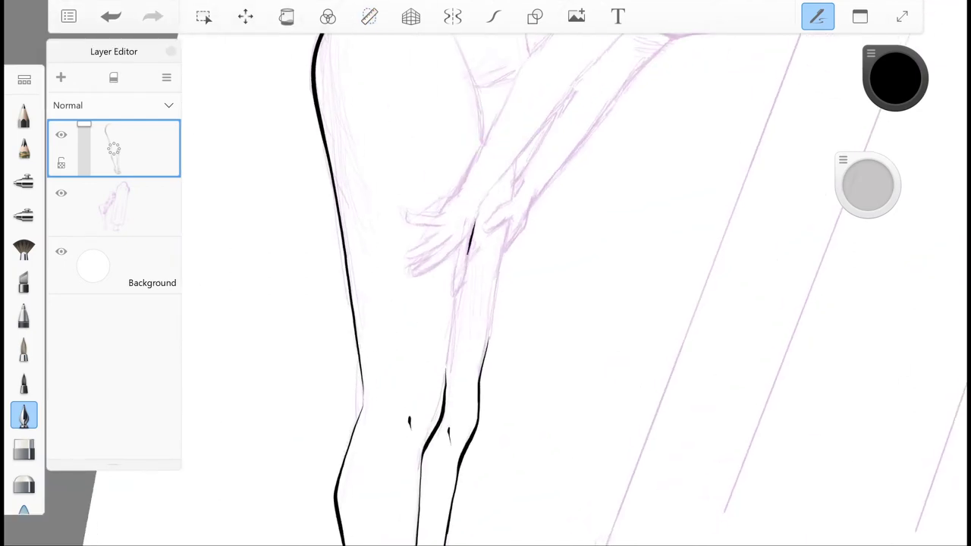
{"action": "left_click_drag", "start_coordinate": [501, 270], "coordinate": [481, 372]}
{"action": "left_click_drag", "start_coordinate": [455, 304], "coordinate": [486, 341]}
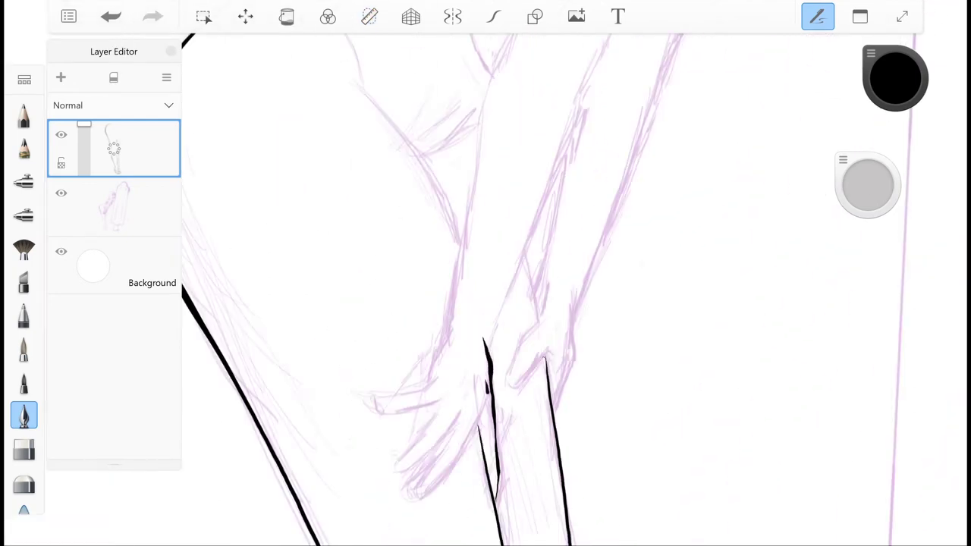
Ink both hands resting on the thighs, outlining the fingers, thumbs and wrists
{"action": "mouse_move", "coordinate": [456, 303]}
{"action": "left_mouse_down"}
{"action": "mouse_move", "coordinate": [486, 341]}
{"action": "mouse_move", "coordinate": [422, 431]}
{"action": "left_mouse_up"}
{"action": "left_click_drag", "start_coordinate": [455, 330], "coordinate": [440, 399]}
{"action": "key", "text": "ctrl+z"}
{"action": "left_click_drag", "start_coordinate": [475, 368], "coordinate": [460, 445]}
{"action": "mouse_move", "coordinate": [458, 321]}
{"action": "left_mouse_down"}
{"action": "mouse_move", "coordinate": [384, 355]}
{"action": "mouse_move", "coordinate": [394, 369]}
{"action": "left_mouse_up"}
{"action": "left_click_drag", "start_coordinate": [437, 245], "coordinate": [426, 324]}
{"action": "left_click_drag", "start_coordinate": [485, 293], "coordinate": [480, 316]}
{"action": "mouse_move", "coordinate": [455, 303]}
{"action": "left_mouse_down"}
{"action": "mouse_move", "coordinate": [425, 273]}
{"action": "mouse_move", "coordinate": [432, 300]}
{"action": "left_mouse_up"}
{"action": "mouse_move", "coordinate": [450, 338]}
{"action": "left_mouse_down"}
{"action": "mouse_move", "coordinate": [410, 414]}
{"action": "mouse_move", "coordinate": [477, 340]}
{"action": "left_mouse_up"}
Ink the near forearm's contours and the inner edge of the far forearm up toward the elbows
{"action": "left_click_drag", "start_coordinate": [455, 304], "coordinate": [486, 273]}
{"action": "left_click_drag", "start_coordinate": [536, 249], "coordinate": [422, 402]}
{"action": "left_click_drag", "start_coordinate": [527, 258], "coordinate": [364, 396]}
{"action": "left_click_drag", "start_coordinate": [534, 132], "coordinate": [339, 358]}
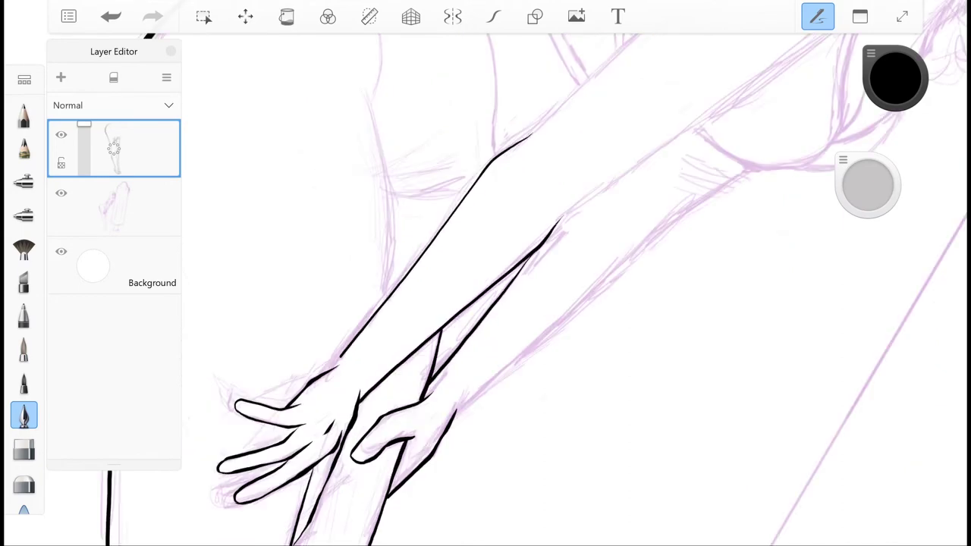
Ink the swimsuit bottom's waistband as a double line running from the back to the forearm
{"action": "scroll", "coordinate": [485, 304], "scroll_direction": "down", "scroll_amount": 5}
{"action": "scroll", "coordinate": [486, 304], "scroll_direction": "up", "scroll_amount": 5}
{"action": "left_click_drag", "start_coordinate": [501, 231], "coordinate": [407, 287]}
{"action": "left_click_drag", "start_coordinate": [441, 266], "coordinate": [409, 286]}
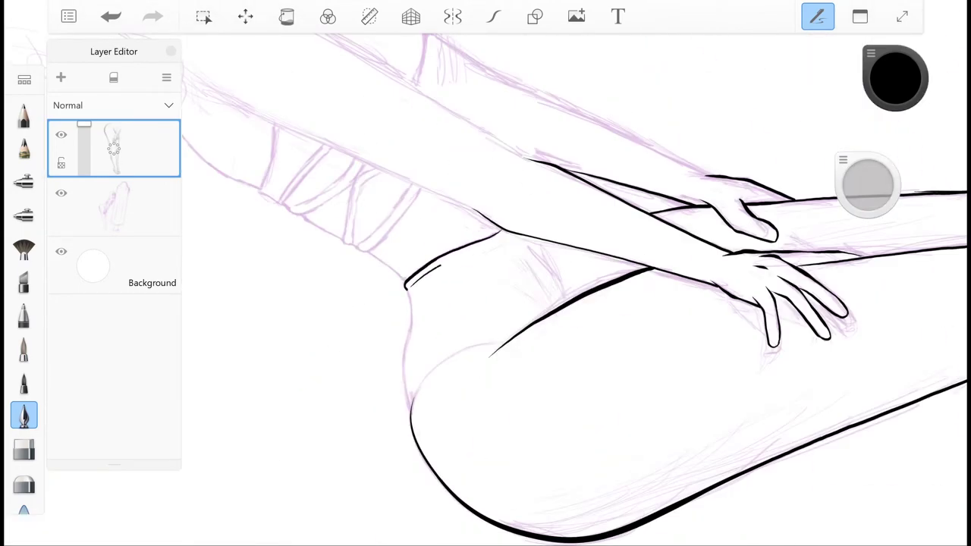
Ink the crotch fold, the leg opening's double curve and the hip contour up to the waistband
{"action": "left_click_drag", "start_coordinate": [560, 279], "coordinate": [569, 303]}
{"action": "left_click_drag", "start_coordinate": [505, 229], "coordinate": [409, 395]}
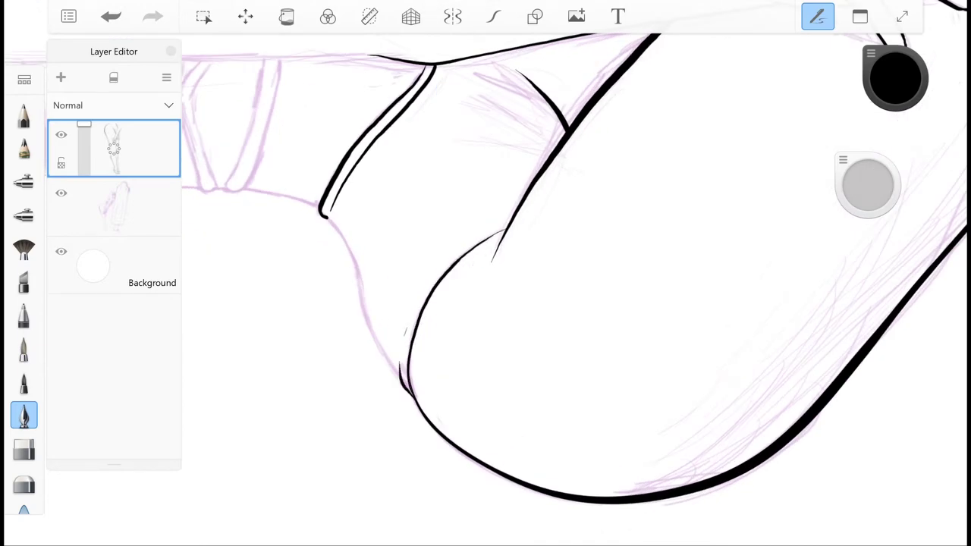
{"action": "left_click_drag", "start_coordinate": [501, 225], "coordinate": [410, 326]}
{"action": "left_click_drag", "start_coordinate": [331, 219], "coordinate": [387, 363]}
Ink the back contour above the waistband and outline the lowest strap across the back
{"action": "scroll", "coordinate": [486, 304], "scroll_direction": "down", "scroll_amount": 5}
{"action": "scroll", "coordinate": [482, 164], "scroll_direction": "up", "scroll_amount": 5}
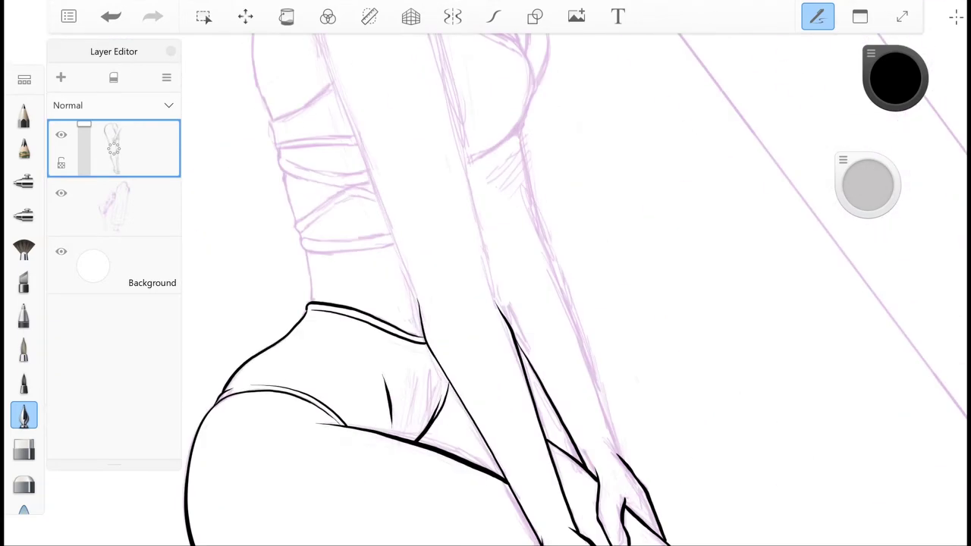
{"action": "scroll", "coordinate": [486, 288], "scroll_direction": "down", "scroll_amount": 5}
{"action": "mouse_move", "coordinate": [464, 245]}
{"action": "left_mouse_down"}
{"action": "mouse_move", "coordinate": [412, 394]}
{"action": "mouse_move", "coordinate": [430, 398]}
{"action": "left_mouse_up"}
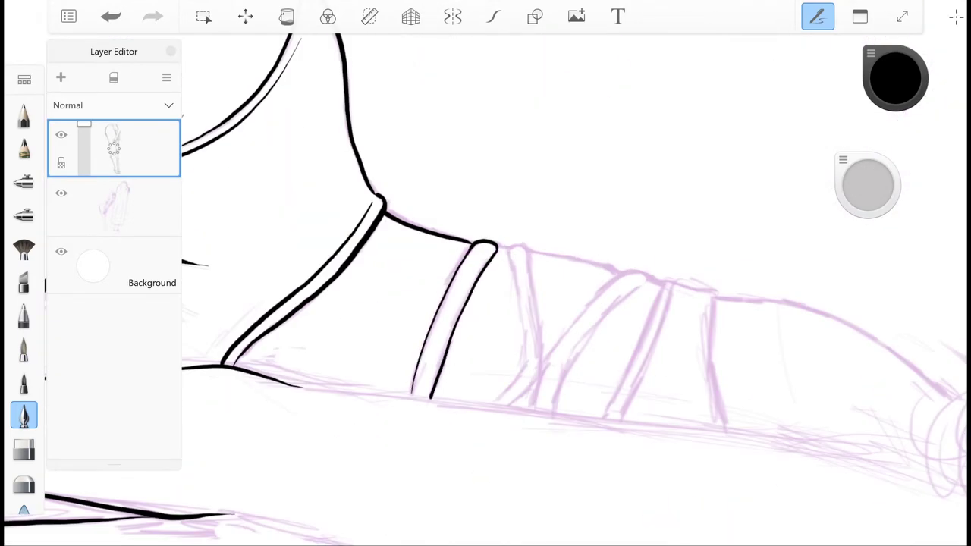
Ink the crossing straps and the next straps up the back, joining them with short back contour segments
{"action": "mouse_move", "coordinate": [510, 250]}
{"action": "left_mouse_down"}
{"action": "mouse_move", "coordinate": [501, 406]}
{"action": "mouse_move", "coordinate": [540, 380]}
{"action": "left_mouse_up"}
{"action": "left_click_drag", "start_coordinate": [560, 343], "coordinate": [556, 398]}
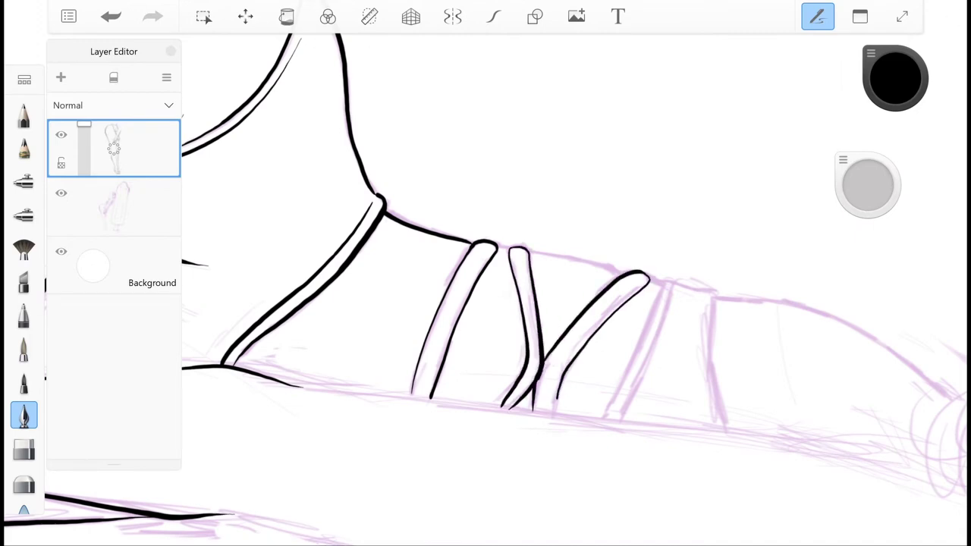
{"action": "left_click_drag", "start_coordinate": [530, 269], "coordinate": [461, 375]}
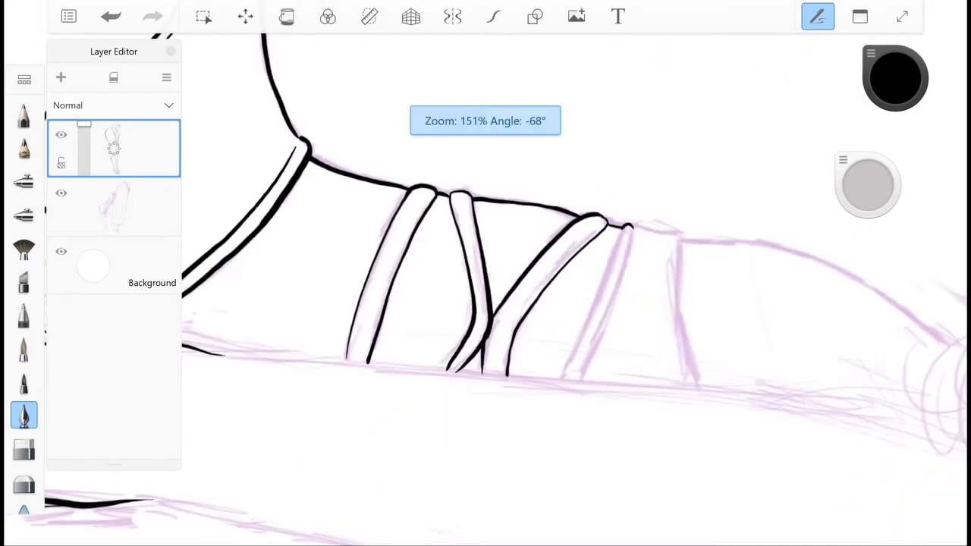
{"action": "left_click_drag", "start_coordinate": [583, 278], "coordinate": [486, 396]}
{"action": "left_click_drag", "start_coordinate": [637, 224], "coordinate": [504, 406]}
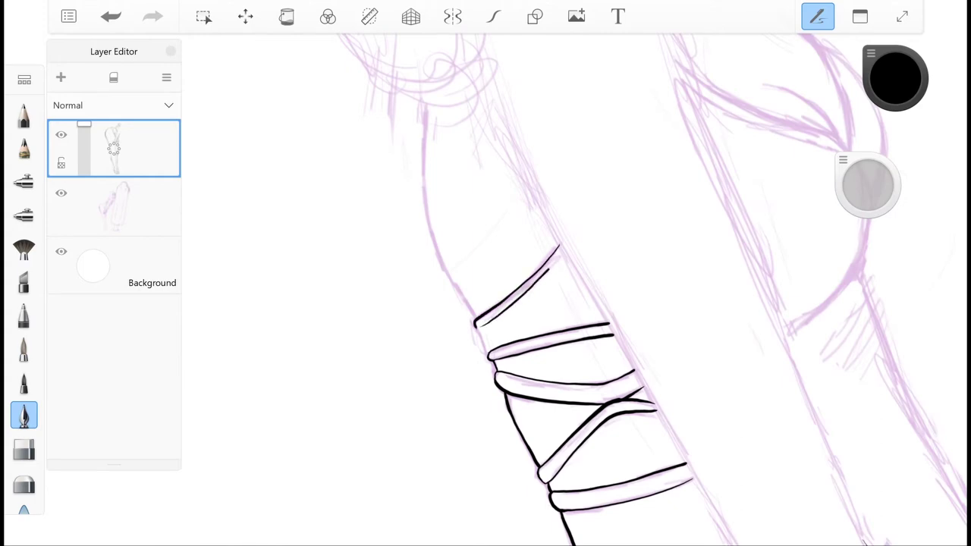
Ink the upper back contour above the highest strap and the long edges of the near upper arm
{"action": "mouse_move", "coordinate": [425, 106]}
{"action": "left_mouse_down"}
{"action": "mouse_move", "coordinate": [477, 322]}
{"action": "mouse_move", "coordinate": [430, 224]}
{"action": "mouse_move", "coordinate": [477, 321]}
{"action": "left_mouse_up"}
{"action": "key", "text": "ctrl+z"}
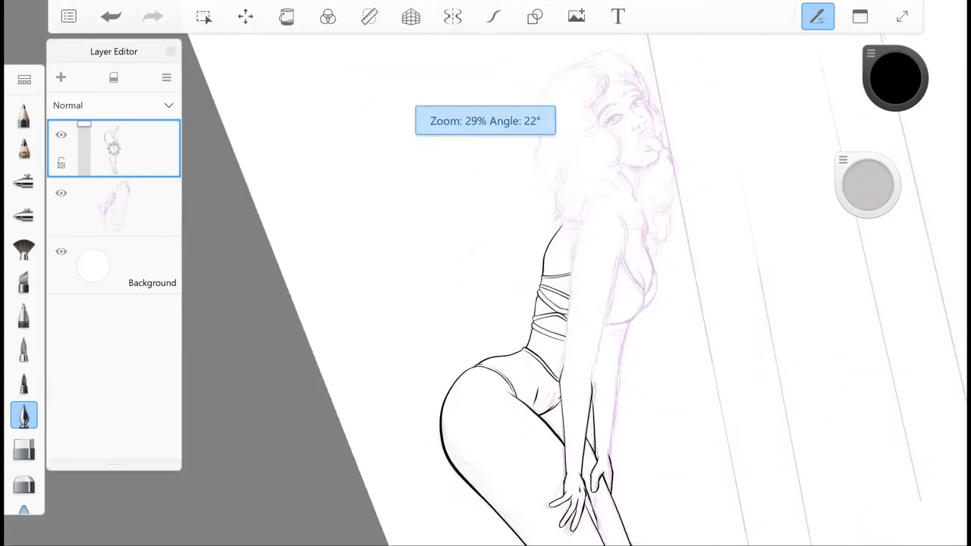
{"action": "left_click_drag", "start_coordinate": [367, 381], "coordinate": [591, 122]}
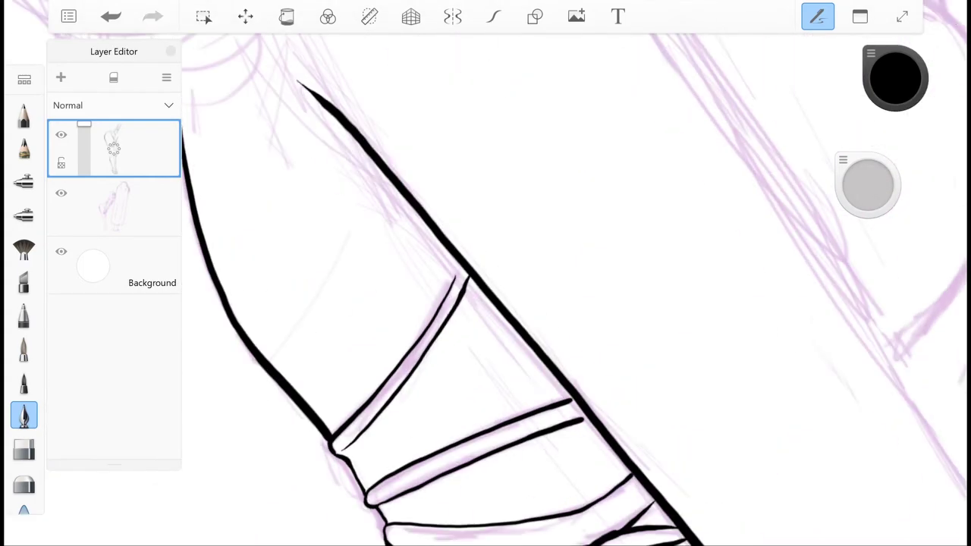
{"action": "scroll", "coordinate": [486, 289], "scroll_direction": "down", "scroll_amount": 5}
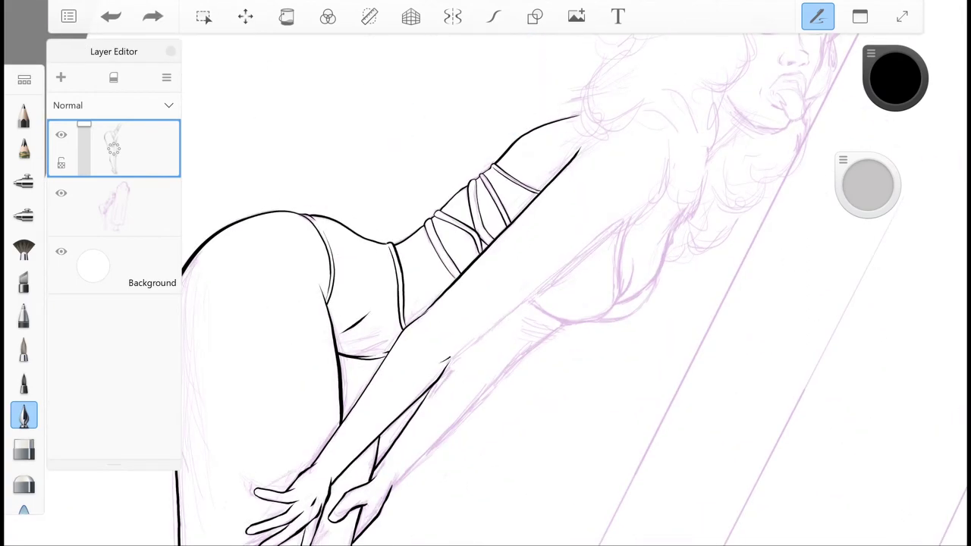
{"action": "scroll", "coordinate": [486, 289], "scroll_direction": "up", "scroll_amount": 2}
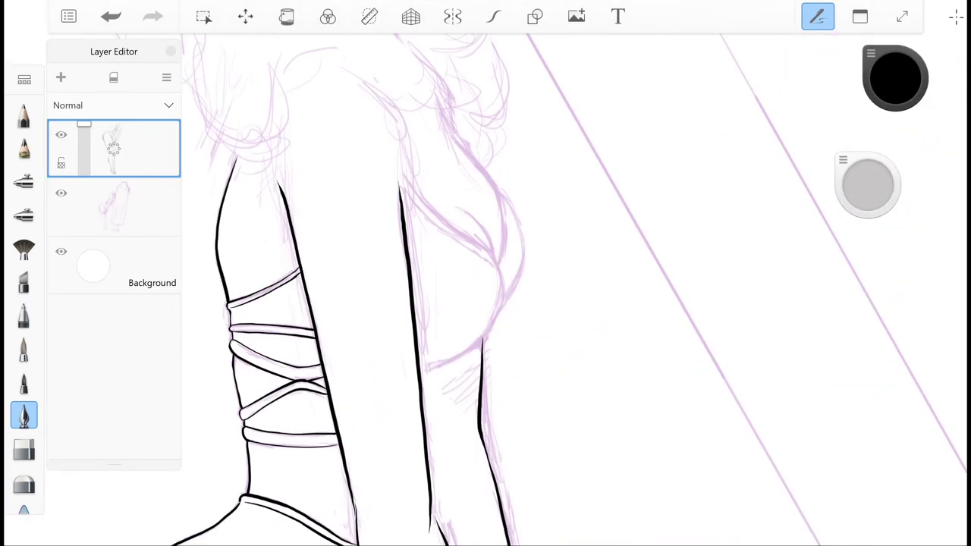
Ink the rounded undersides of both bikini cups and the near cup's double-line neckline edge up to the shoulder
{"action": "mouse_move", "coordinate": [501, 279]}
{"action": "left_mouse_down"}
{"action": "mouse_move", "coordinate": [452, 362]}
{"action": "mouse_move", "coordinate": [419, 368]}
{"action": "left_mouse_up"}
{"action": "scroll", "coordinate": [485, 288], "scroll_direction": "up", "scroll_amount": 2}
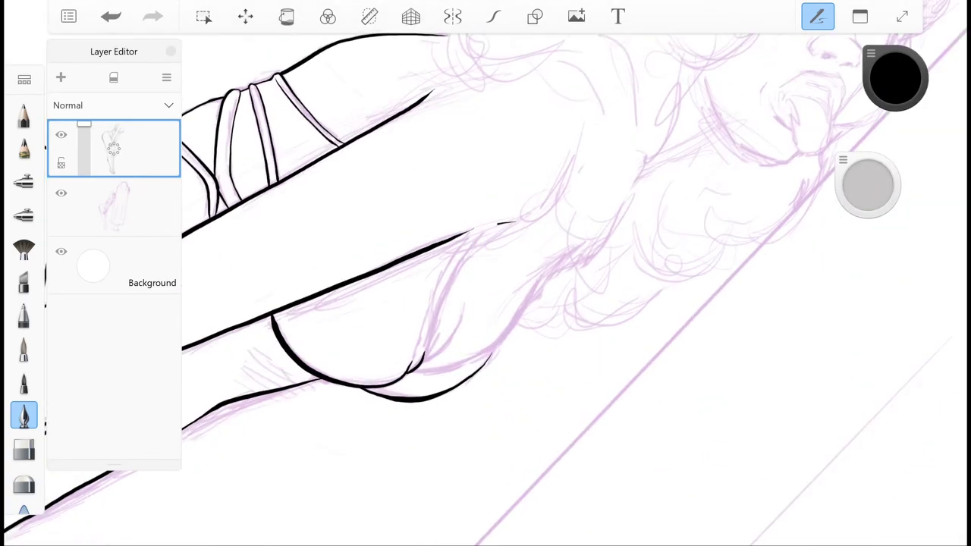
{"action": "left_click_drag", "start_coordinate": [530, 214], "coordinate": [410, 369]}
{"action": "left_click_drag", "start_coordinate": [560, 206], "coordinate": [432, 329]}
{"action": "scroll", "coordinate": [486, 288], "scroll_direction": "up", "scroll_amount": 2}
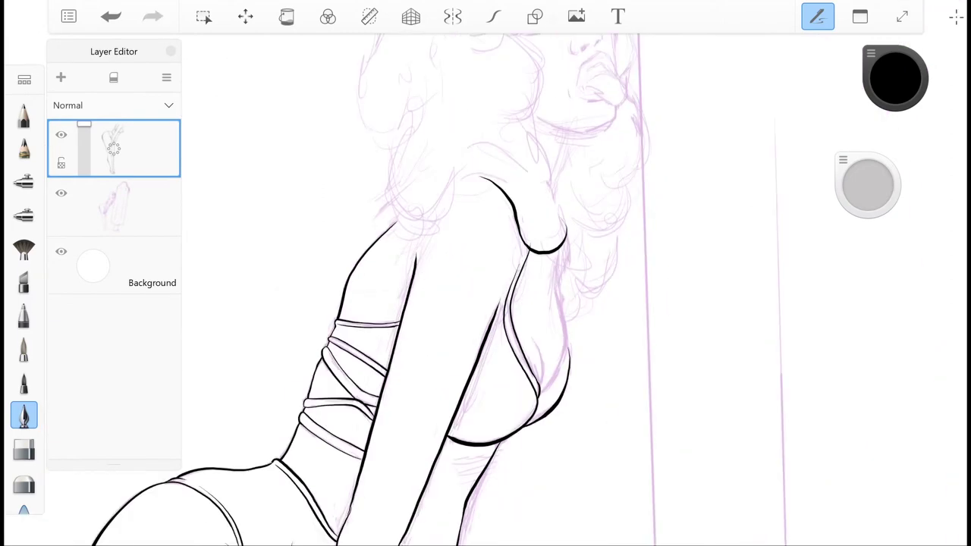
Ink the rounded hair curls falling behind the shoulder and down the back of the head
{"action": "left_click_drag", "start_coordinate": [492, 159], "coordinate": [388, 226]}
{"action": "mouse_move", "coordinate": [422, 52]}
{"action": "left_mouse_down"}
{"action": "mouse_move", "coordinate": [355, 138]}
{"action": "mouse_move", "coordinate": [382, 256]}
{"action": "left_mouse_up"}
{"action": "scroll", "coordinate": [485, 289], "scroll_direction": "up", "scroll_amount": 2}
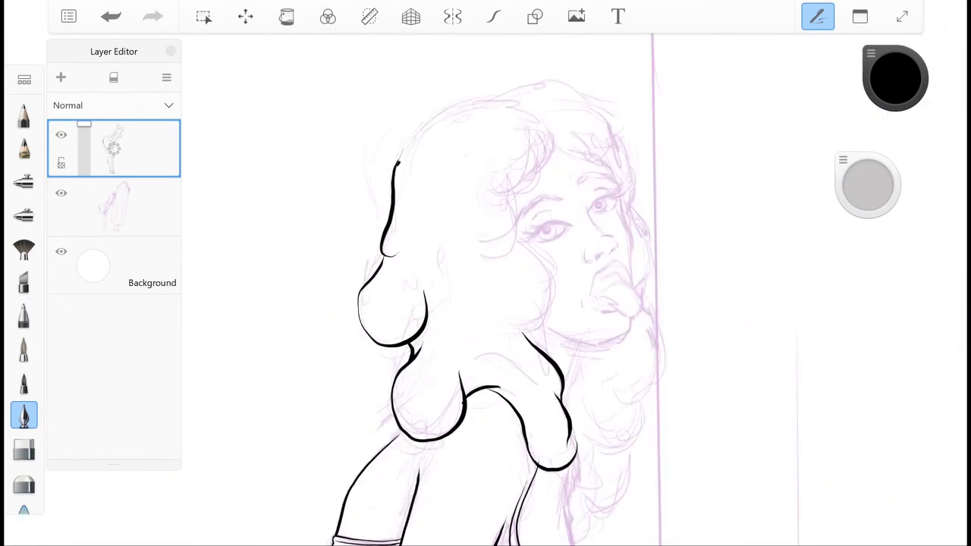
Ink the crown of the hair, the curls framing the near side of the face and the front lock's inner strand
{"action": "left_click_drag", "start_coordinate": [397, 162], "coordinate": [519, 102]}
{"action": "left_click_drag", "start_coordinate": [546, 135], "coordinate": [497, 194]}
{"action": "mouse_move", "coordinate": [522, 204]}
{"action": "left_mouse_down"}
{"action": "mouse_move", "coordinate": [505, 246]}
{"action": "mouse_move", "coordinate": [497, 331]}
{"action": "left_mouse_up"}
{"action": "left_click_drag", "start_coordinate": [501, 362], "coordinate": [554, 452]}
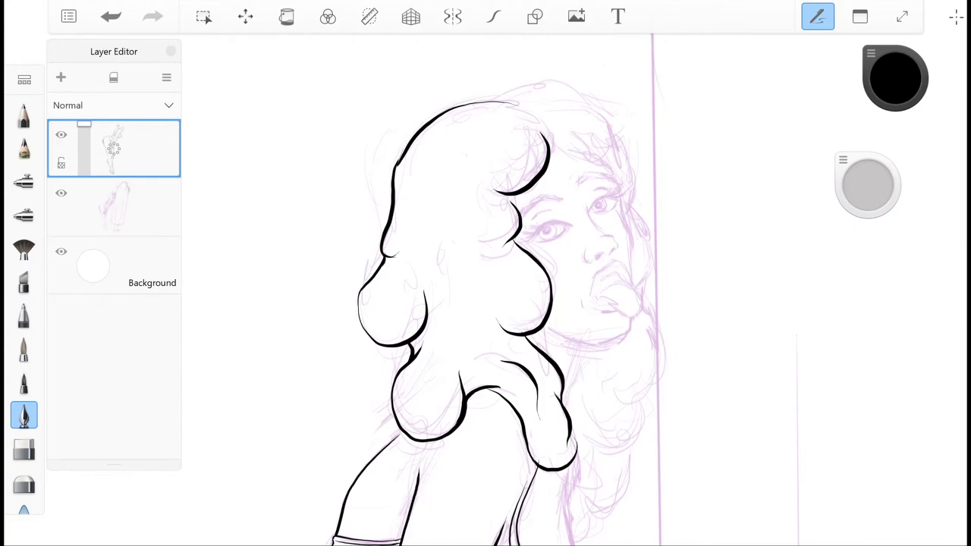
Ink the chest contour, the cleavage line and the far bikini cup's upper edge
{"action": "scroll", "coordinate": [486, 289], "scroll_direction": "up", "scroll_amount": 2}
{"action": "left_click_drag", "start_coordinate": [500, 262], "coordinate": [493, 327]}
{"action": "left_click_drag", "start_coordinate": [438, 290], "coordinate": [432, 380]}
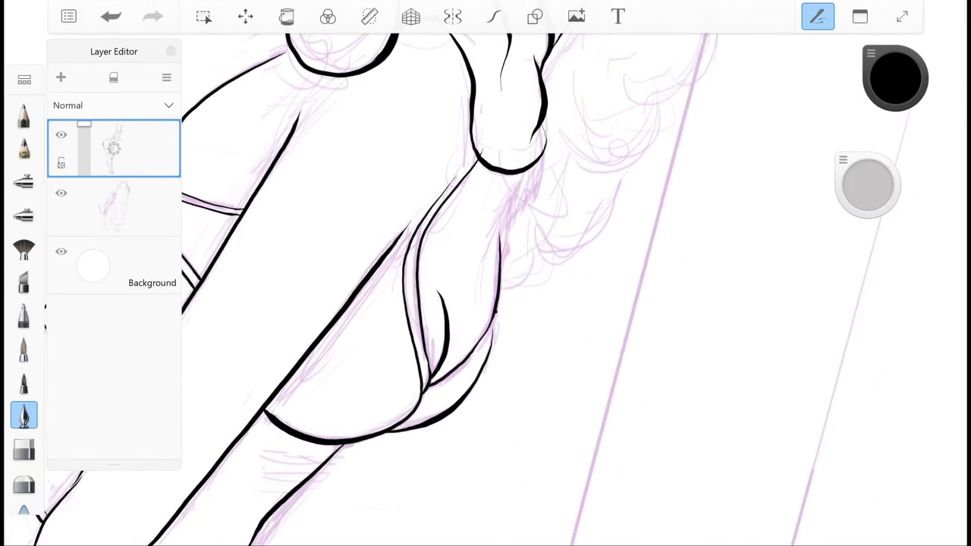
{"action": "scroll", "coordinate": [485, 289], "scroll_direction": "down", "scroll_amount": 3}
{"action": "scroll", "coordinate": [485, 288], "scroll_direction": "up", "scroll_amount": 3}
{"action": "left_click_drag", "start_coordinate": [476, 310], "coordinate": [478, 328]}
{"action": "left_click_drag", "start_coordinate": [395, 196], "coordinate": [444, 141]}
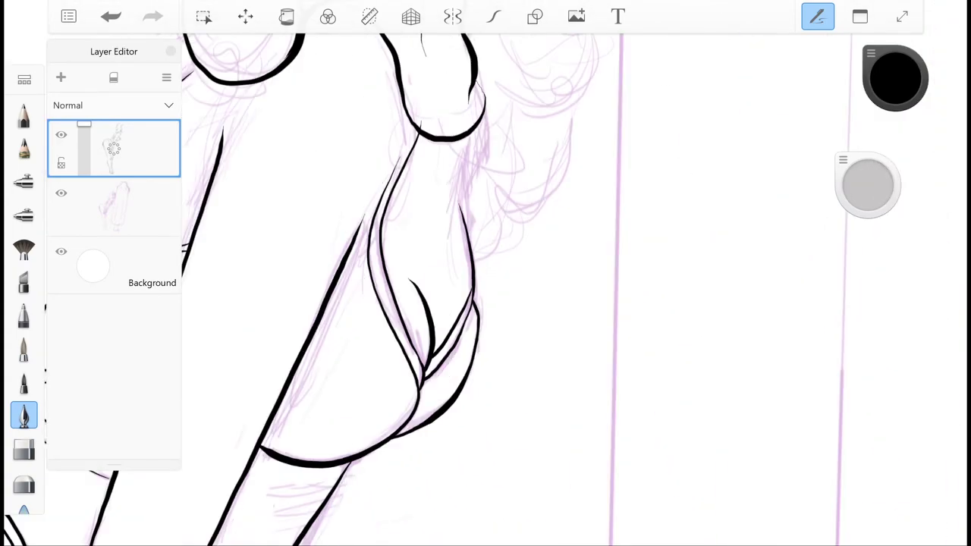
Open the color editor and ink the neck line and the far-side curls hanging beside the chest
{"action": "left_click", "coordinate": [896, 78]}
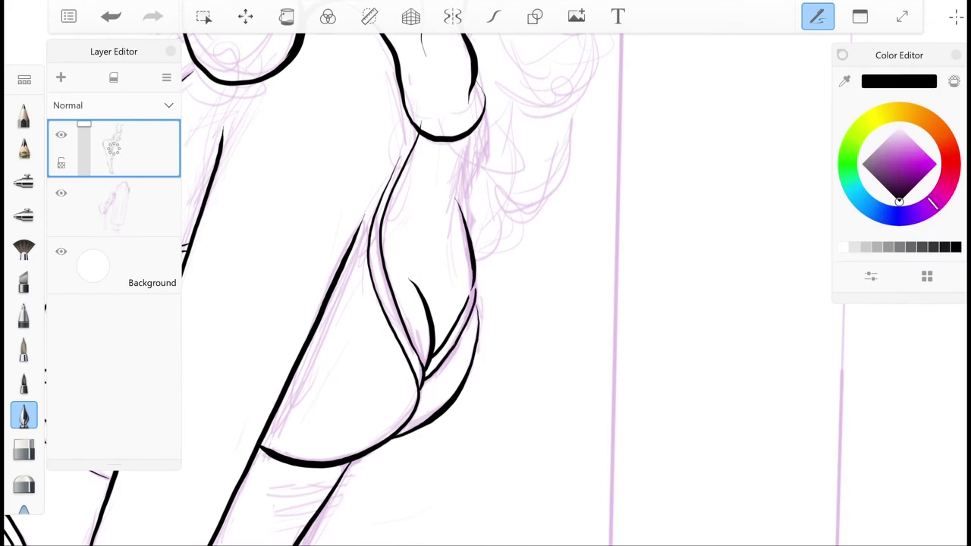
{"action": "scroll", "coordinate": [486, 288], "scroll_direction": "down", "scroll_amount": 3}
{"action": "scroll", "coordinate": [485, 289], "scroll_direction": "up", "scroll_amount": 3}
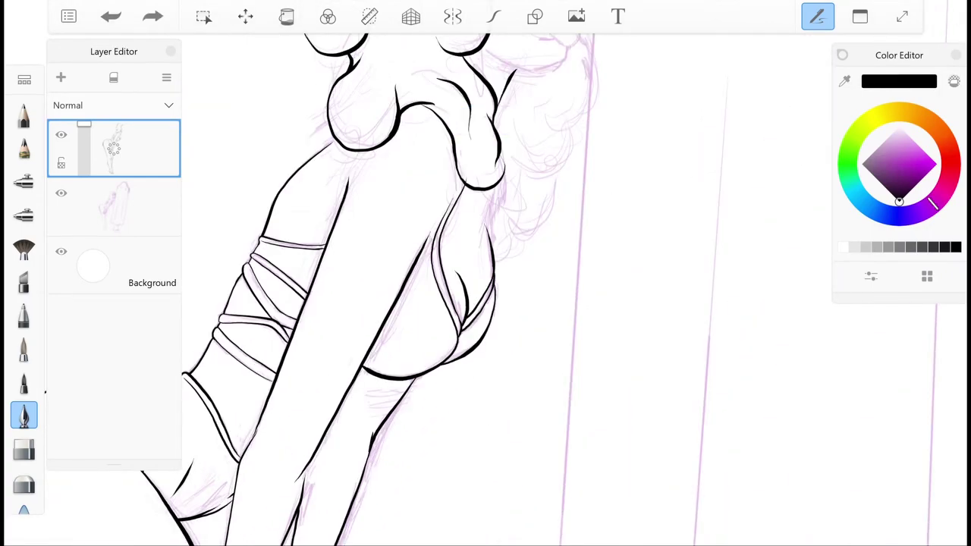
{"action": "left_click_drag", "start_coordinate": [395, 152], "coordinate": [394, 380]}
{"action": "scroll", "coordinate": [486, 289], "scroll_direction": "down", "scroll_amount": 2}
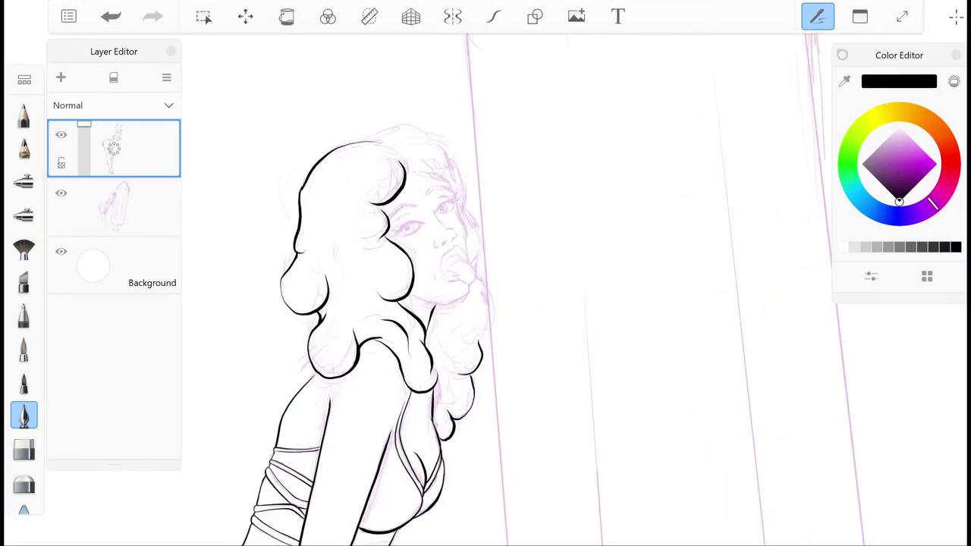
Ink the open mouth with its lips and protruding tongue, plus the chin and jawline
{"action": "mouse_move", "coordinate": [425, 228]}
{"action": "left_mouse_down"}
{"action": "mouse_move", "coordinate": [455, 288]}
{"action": "mouse_move", "coordinate": [486, 273]}
{"action": "left_mouse_up"}
{"action": "key", "text": "ctrl+z"}
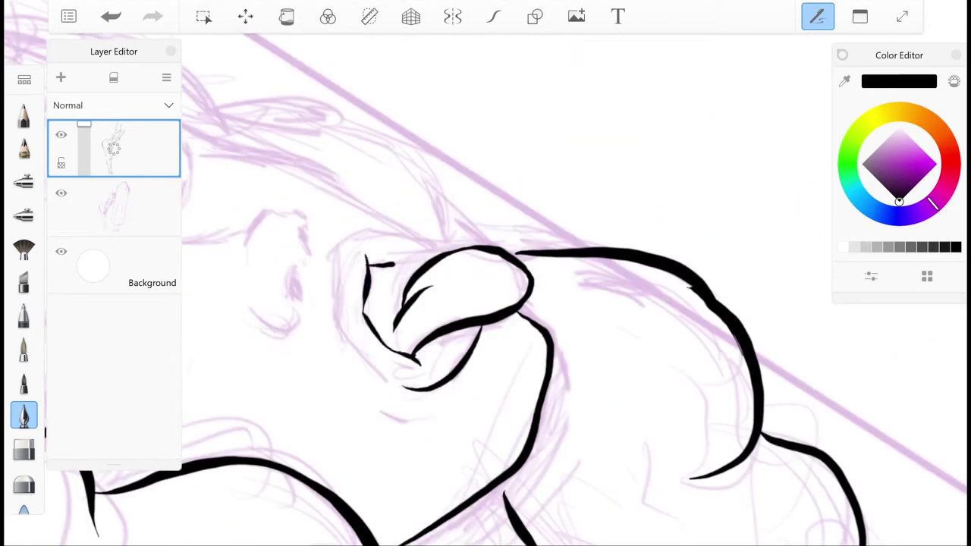
{"action": "left_click_drag", "start_coordinate": [395, 263], "coordinate": [428, 266]}
{"action": "left_click_drag", "start_coordinate": [364, 250], "coordinate": [399, 383]}
Ink the nose with its nostrils and bridge, and the far cheek contour running down to the mouth
{"action": "left_click_drag", "start_coordinate": [455, 288], "coordinate": [486, 273]}
{"action": "mouse_move", "coordinate": [449, 213]}
{"action": "left_mouse_down"}
{"action": "mouse_move", "coordinate": [455, 325]}
{"action": "mouse_move", "coordinate": [410, 334]}
{"action": "left_mouse_up"}
{"action": "scroll", "coordinate": [486, 289], "scroll_direction": "down", "scroll_amount": 3}
{"action": "scroll", "coordinate": [425, 303], "scroll_direction": "up", "scroll_amount": 3}
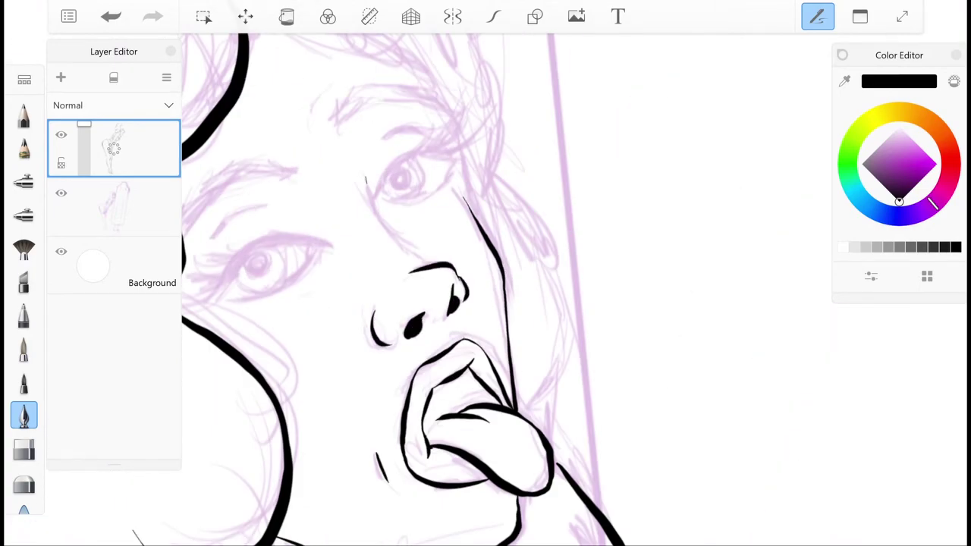
{"action": "left_click_drag", "start_coordinate": [366, 182], "coordinate": [419, 261]}
Ink the near eye's upper and lower lids with outer and lower lashes
{"action": "left_click_drag", "start_coordinate": [455, 289], "coordinate": [516, 250]}
{"action": "left_click_drag", "start_coordinate": [304, 334], "coordinate": [436, 246]}
{"action": "left_click_drag", "start_coordinate": [338, 299], "coordinate": [303, 320]}
{"action": "left_click_drag", "start_coordinate": [329, 342], "coordinate": [295, 368]}
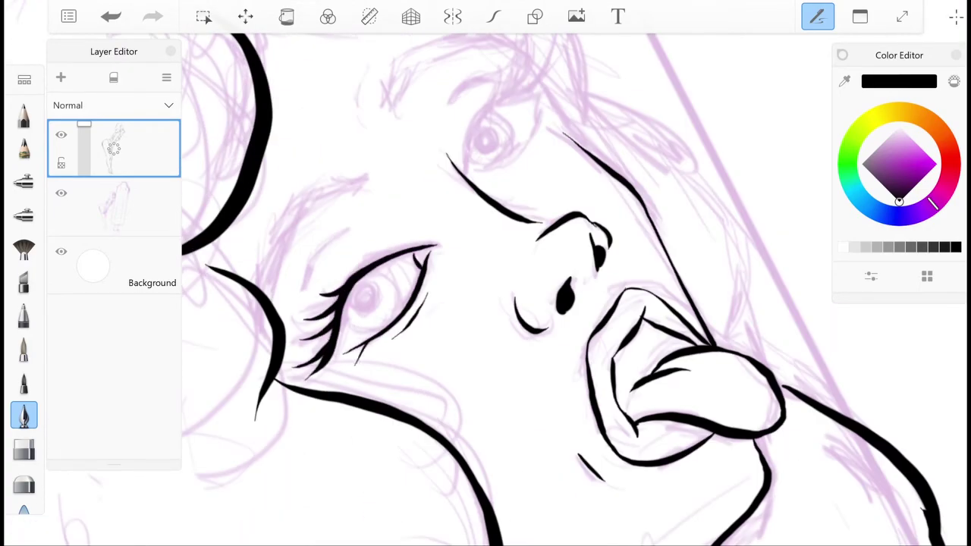
{"action": "left_click_drag", "start_coordinate": [383, 336], "coordinate": [371, 356]}
{"action": "left_click_drag", "start_coordinate": [398, 323], "coordinate": [388, 341]}
Ink the near eye's iris and the eyebrow above it
{"action": "left_click_drag", "start_coordinate": [358, 287], "coordinate": [378, 302]}
{"action": "left_click_drag", "start_coordinate": [297, 227], "coordinate": [362, 173]}
{"action": "left_click_drag", "start_coordinate": [306, 202], "coordinate": [266, 305]}
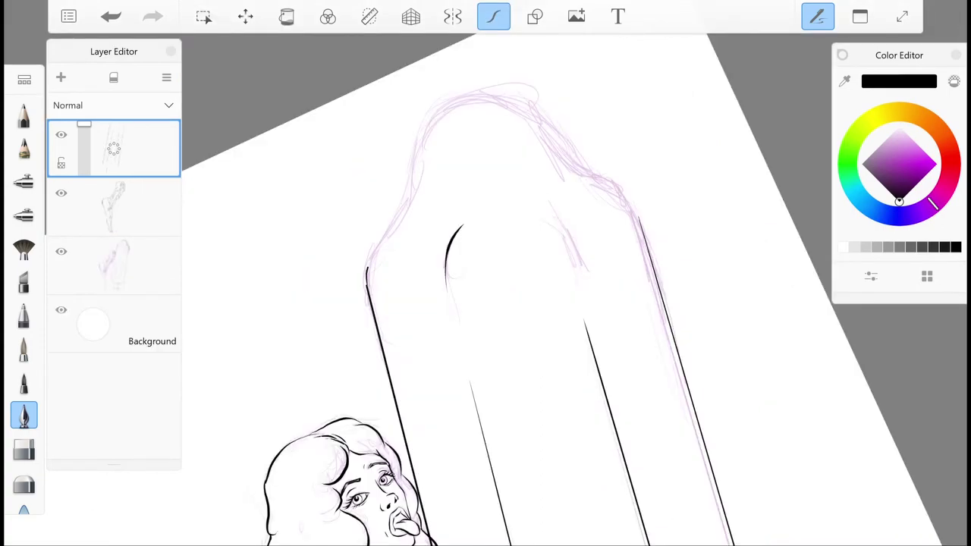
Ink the popsicle's rounded top outline and the curved ends of its inner grooves with smoothed strokes
{"action": "mouse_move", "coordinate": [367, 267]}
{"action": "left_mouse_down"}
{"action": "mouse_move", "coordinate": [435, 118]}
{"action": "mouse_move", "coordinate": [560, 150]}
{"action": "mouse_move", "coordinate": [634, 205]}
{"action": "mouse_move", "coordinate": [642, 228]}
{"action": "left_mouse_up"}
{"action": "mouse_move", "coordinate": [367, 357]}
{"action": "left_mouse_down"}
{"action": "mouse_move", "coordinate": [466, 376]}
{"action": "mouse_move", "coordinate": [582, 220]}
{"action": "left_mouse_up"}
{"action": "left_click_drag", "start_coordinate": [365, 345], "coordinate": [454, 311]}
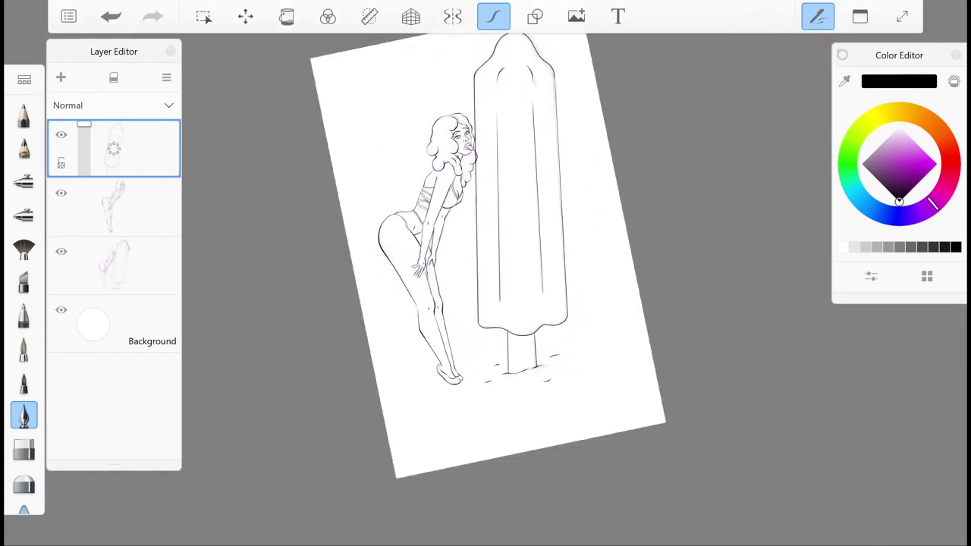
Hide the purple pencil sketch layer and select the figure's ink layer
{"action": "left_click", "coordinate": [61, 251]}
{"action": "left_click", "coordinate": [114, 206]}
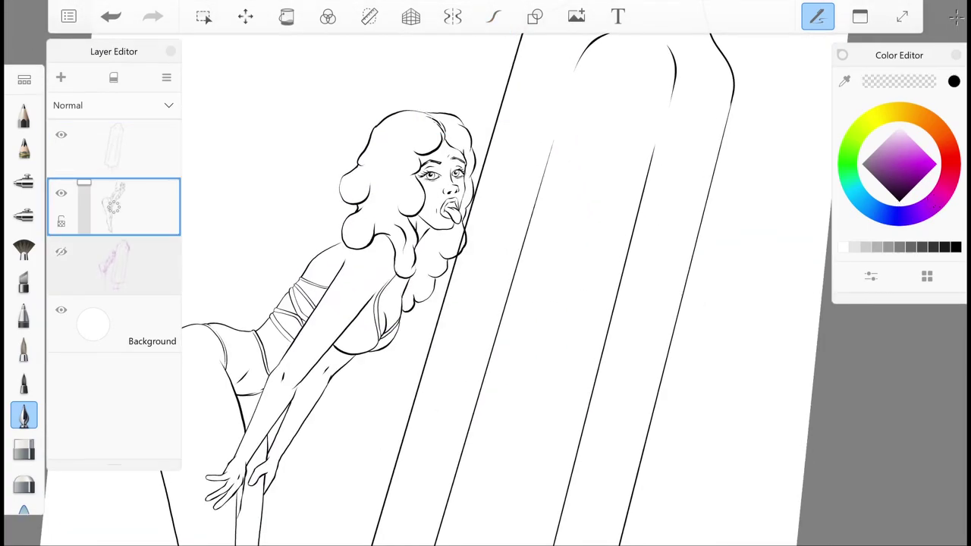
Add strand lines and edge shading inside the upper back curl and the curl beside the cheek
{"action": "scroll", "coordinate": [334, 99], "scroll_direction": "up", "scroll_amount": 5}
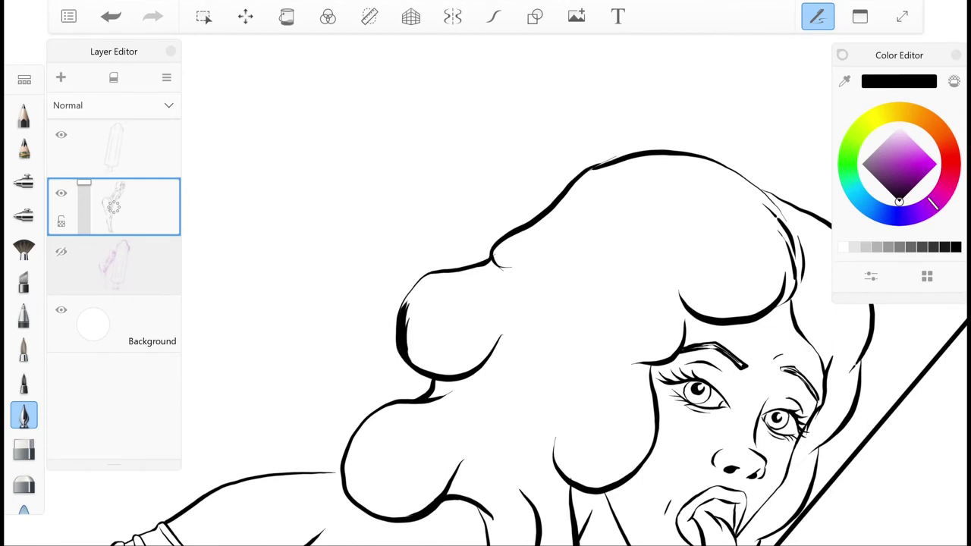
{"action": "left_click_drag", "start_coordinate": [499, 264], "coordinate": [521, 274]}
{"action": "left_click_drag", "start_coordinate": [573, 262], "coordinate": [551, 334]}
{"action": "left_click_drag", "start_coordinate": [579, 335], "coordinate": [535, 429]}
{"action": "left_click_drag", "start_coordinate": [571, 414], "coordinate": [558, 477]}
{"action": "left_click_drag", "start_coordinate": [683, 379], "coordinate": [668, 152]}
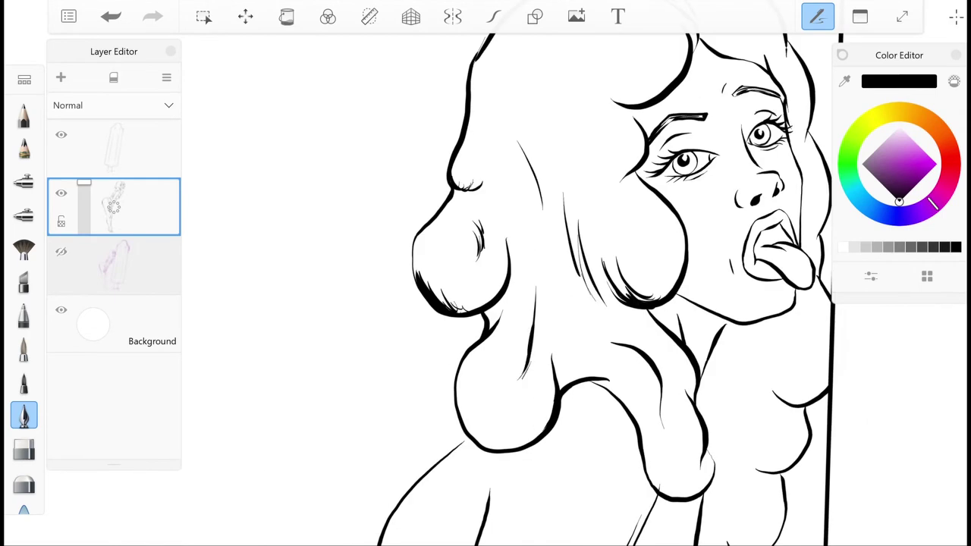
Hatch tapered strands inside the lower back curl and along the front lock falling over the shoulder
{"action": "left_click_drag", "start_coordinate": [540, 322], "coordinate": [492, 410]}
{"action": "left_click_drag", "start_coordinate": [543, 407], "coordinate": [523, 444]}
{"action": "left_click_drag", "start_coordinate": [482, 372], "coordinate": [461, 439]}
{"action": "left_click_drag", "start_coordinate": [622, 365], "coordinate": [604, 384]}
{"action": "mouse_move", "coordinate": [657, 367]}
{"action": "left_mouse_down"}
{"action": "mouse_move", "coordinate": [627, 439]}
{"action": "mouse_move", "coordinate": [663, 450]}
{"action": "left_mouse_up"}
{"action": "left_click_drag", "start_coordinate": [696, 448], "coordinate": [713, 488]}
{"action": "left_click_drag", "start_coordinate": [646, 449], "coordinate": [675, 496]}
{"action": "left_click_drag", "start_coordinate": [694, 416], "coordinate": [681, 487]}
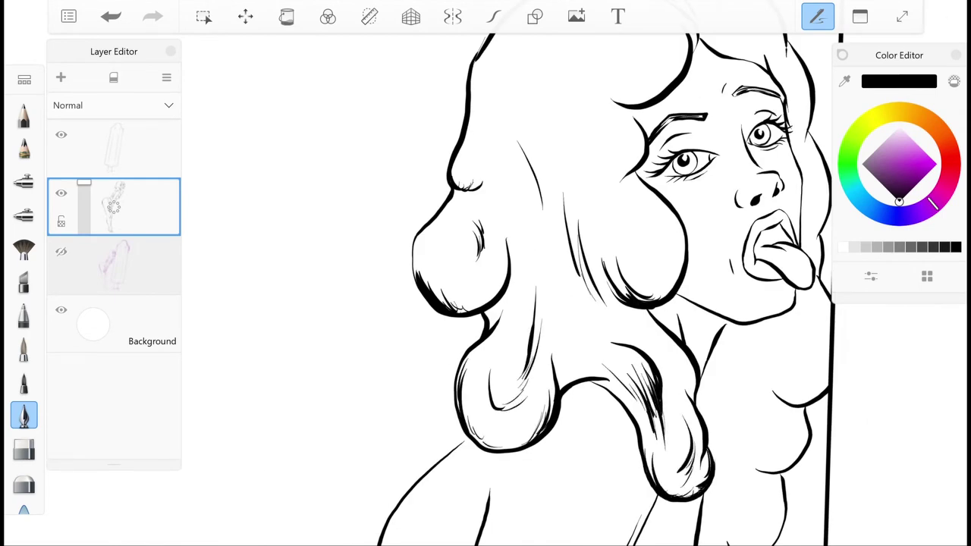
Add shading strands to the hair beside the neck, inside the cheek curl and along the back of the head
{"action": "left_click_drag", "start_coordinate": [697, 332], "coordinate": [655, 384]}
{"action": "mouse_move", "coordinate": [660, 206]}
{"action": "left_mouse_down"}
{"action": "mouse_move", "coordinate": [625, 273]}
{"action": "mouse_move", "coordinate": [642, 284]}
{"action": "left_mouse_up"}
{"action": "left_click_drag", "start_coordinate": [607, 303], "coordinate": [630, 394]}
{"action": "left_click_drag", "start_coordinate": [446, 387], "coordinate": [433, 427]}
{"action": "left_click_drag", "start_coordinate": [498, 196], "coordinate": [471, 293]}
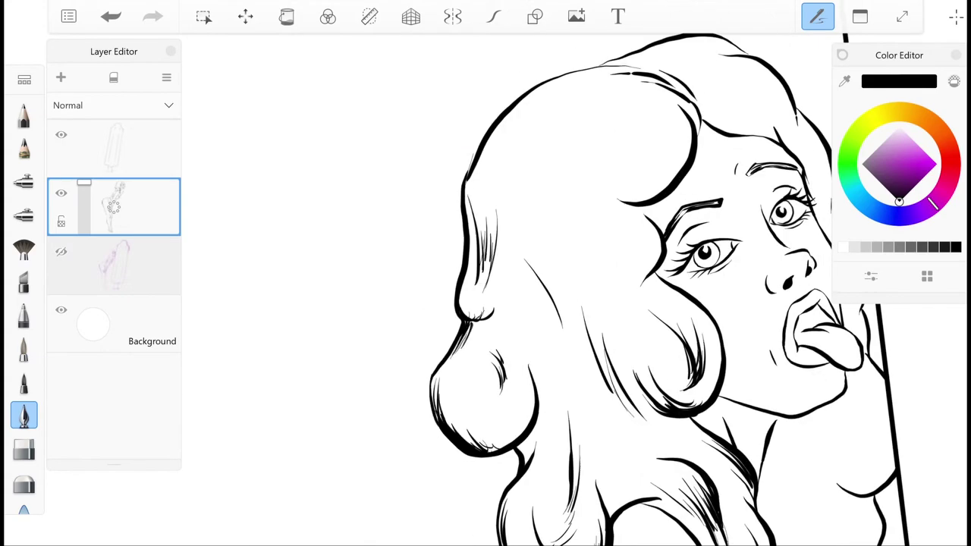
Hatch more strands along the back edge of the hair and up toward the crown
{"action": "left_click_drag", "start_coordinate": [476, 217], "coordinate": [466, 288]}
{"action": "left_click_drag", "start_coordinate": [497, 191], "coordinate": [490, 280]}
{"action": "mouse_move", "coordinate": [490, 214]}
{"action": "left_mouse_down"}
{"action": "mouse_move", "coordinate": [461, 317]}
{"action": "mouse_move", "coordinate": [495, 318]}
{"action": "left_mouse_up"}
{"action": "left_click_drag", "start_coordinate": [683, 303], "coordinate": [653, 250]}
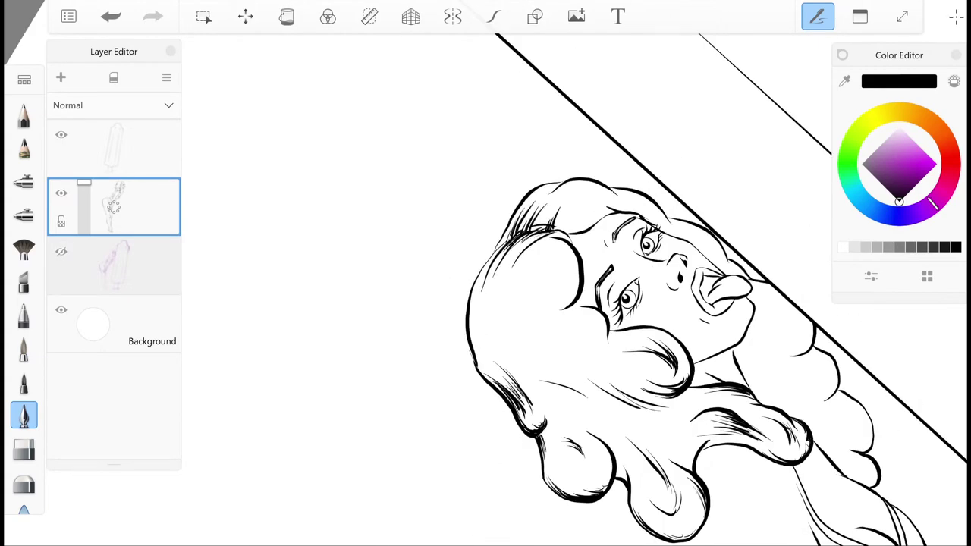
Shade the hair parting, forehead curls and far-side curls with tapered strands, and darken the shadow under the chin
{"action": "left_click_drag", "start_coordinate": [653, 303], "coordinate": [561, 334]}
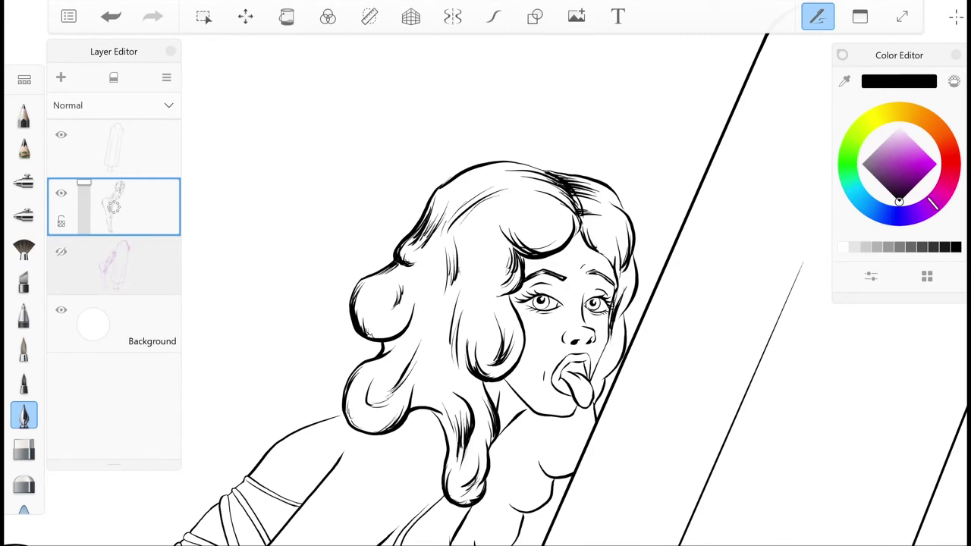
{"action": "left_click_drag", "start_coordinate": [576, 333], "coordinate": [535, 182]}
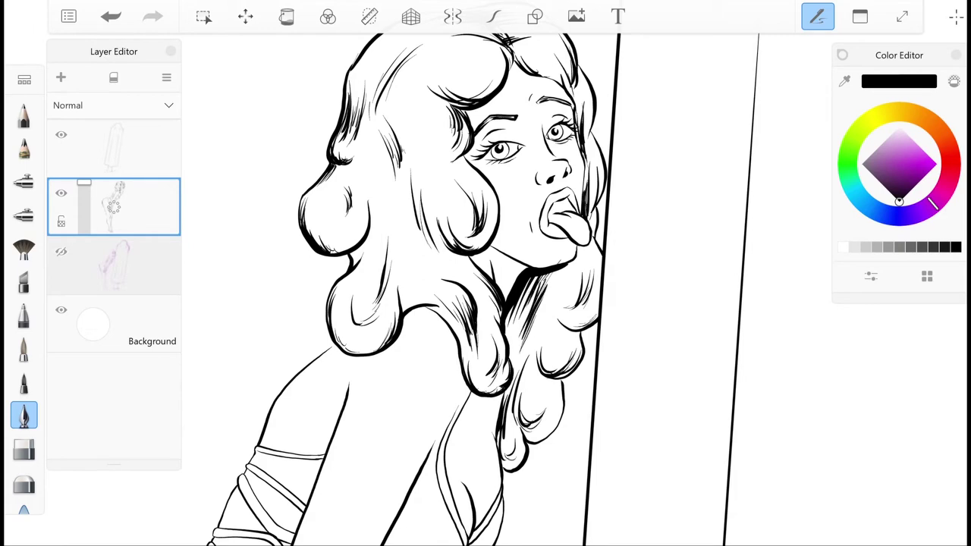
{"action": "mouse_move", "coordinate": [486, 288]}
{"action": "left_mouse_down"}
{"action": "mouse_move", "coordinate": [456, 273]}
{"action": "mouse_move", "coordinate": [485, 304]}
{"action": "left_mouse_up"}
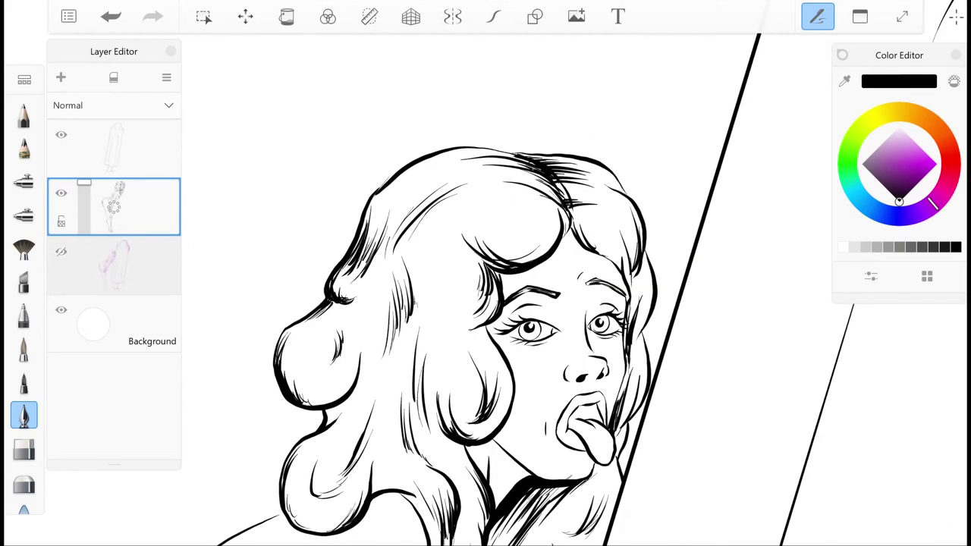
{"action": "mouse_move", "coordinate": [392, 304]}
{"action": "left_mouse_down"}
{"action": "mouse_move", "coordinate": [375, 379]}
{"action": "mouse_move", "coordinate": [341, 416]}
{"action": "left_mouse_up"}
{"action": "left_click_drag", "start_coordinate": [585, 433], "coordinate": [577, 341]}
{"action": "left_click_drag", "start_coordinate": [500, 326], "coordinate": [455, 273]}
{"action": "mouse_move", "coordinate": [486, 303]}
{"action": "left_mouse_down"}
{"action": "mouse_move", "coordinate": [455, 273]}
{"action": "mouse_move", "coordinate": [501, 326]}
{"action": "mouse_move", "coordinate": [455, 273]}
{"action": "left_mouse_up"}
Select the popsicle's ink layer and ink curved stripes across the swimsuit bottom using predictive strokes
{"action": "left_click", "coordinate": [114, 148]}
{"action": "mouse_move", "coordinate": [495, 205]}
{"action": "left_mouse_down"}
{"action": "mouse_move", "coordinate": [464, 305]}
{"action": "mouse_move", "coordinate": [471, 288]}
{"action": "mouse_move", "coordinate": [501, 326]}
{"action": "mouse_move", "coordinate": [425, 152]}
{"action": "left_mouse_up"}
{"action": "left_click", "coordinate": [494, 17]}
{"action": "mouse_move", "coordinate": [501, 326]}
{"action": "left_mouse_down"}
{"action": "mouse_move", "coordinate": [455, 273]}
{"action": "mouse_move", "coordinate": [501, 327]}
{"action": "left_mouse_up"}
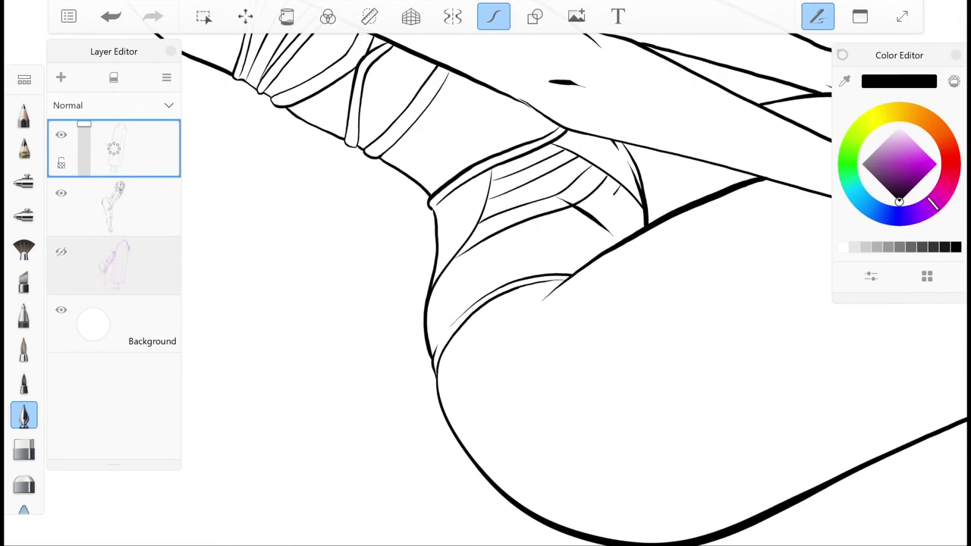
{"action": "left_click_drag", "start_coordinate": [455, 271], "coordinate": [614, 201]}
{"action": "mouse_move", "coordinate": [431, 293]}
{"action": "left_mouse_down"}
{"action": "mouse_move", "coordinate": [618, 193]}
{"action": "mouse_move", "coordinate": [628, 202]}
{"action": "left_mouse_up"}
{"action": "left_click_drag", "start_coordinate": [580, 234], "coordinate": [633, 196]}
{"action": "left_click_drag", "start_coordinate": [438, 325], "coordinate": [635, 217]}
{"action": "left_click_drag", "start_coordinate": [587, 247], "coordinate": [642, 206]}
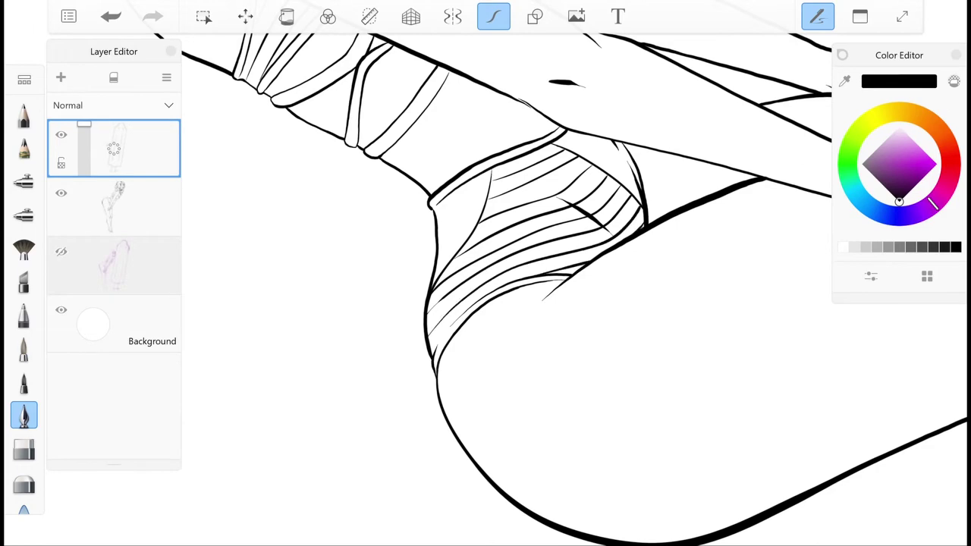
Ink small star outlines on the swimsuit bottom's plain panel beside the stripes
{"action": "mouse_move", "coordinate": [501, 326]}
{"action": "left_mouse_down"}
{"action": "mouse_move", "coordinate": [470, 289]}
{"action": "mouse_move", "coordinate": [510, 220]}
{"action": "mouse_move", "coordinate": [457, 275]}
{"action": "mouse_move", "coordinate": [466, 264]}
{"action": "left_mouse_up"}
{"action": "key", "text": "ctrl+z"}
{"action": "left_click_drag", "start_coordinate": [387, 317], "coordinate": [368, 349]}
{"action": "left_click_drag", "start_coordinate": [532, 304], "coordinate": [380, 227]}
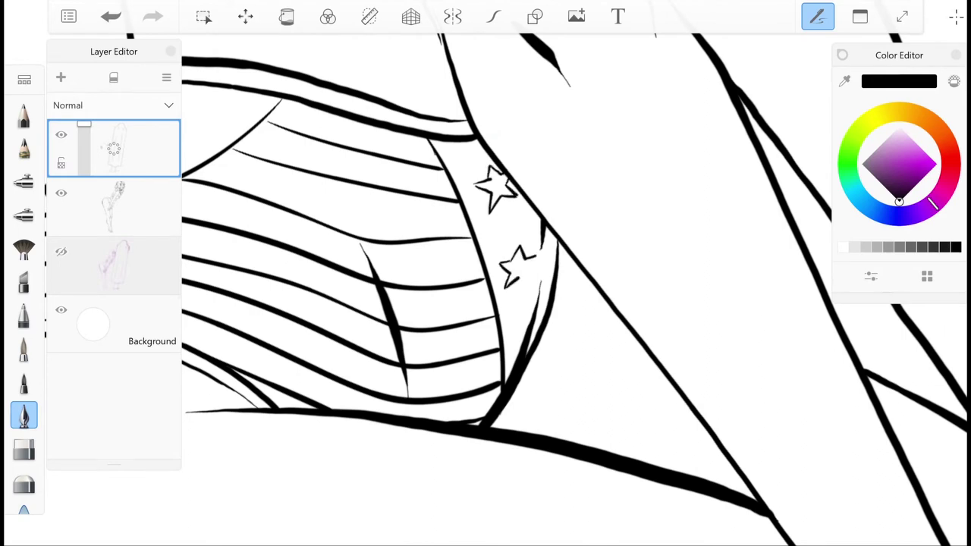
Ink curved stripes across the near bikini cup and a star outline on the far cup
{"action": "scroll", "coordinate": [486, 273], "scroll_direction": "down", "scroll_amount": 5}
{"action": "scroll", "coordinate": [425, 228], "scroll_direction": "up", "scroll_amount": 5}
{"action": "left_click_drag", "start_coordinate": [556, 213], "coordinate": [540, 238]}
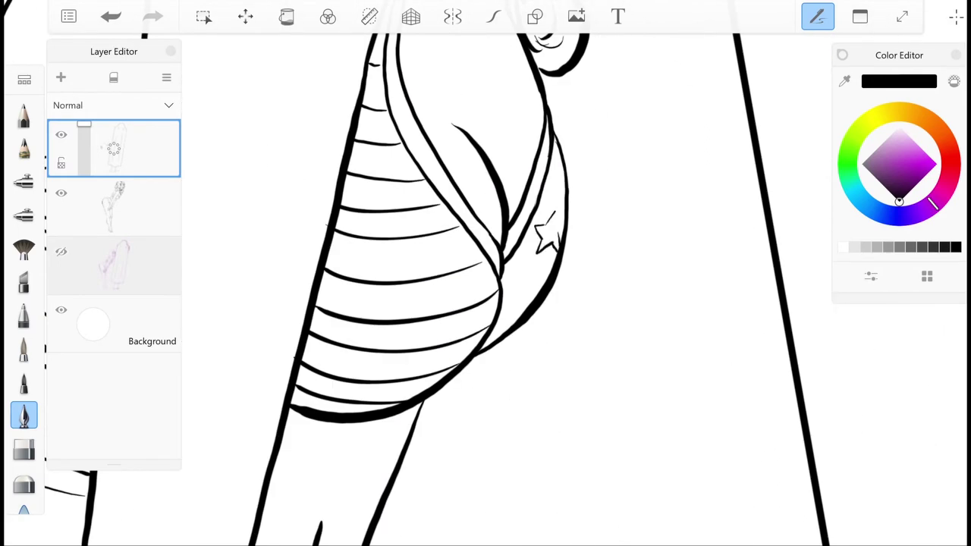
{"action": "key", "text": "ctrl+y"}
{"action": "scroll", "coordinate": [486, 273], "scroll_direction": "down", "scroll_amount": 5}
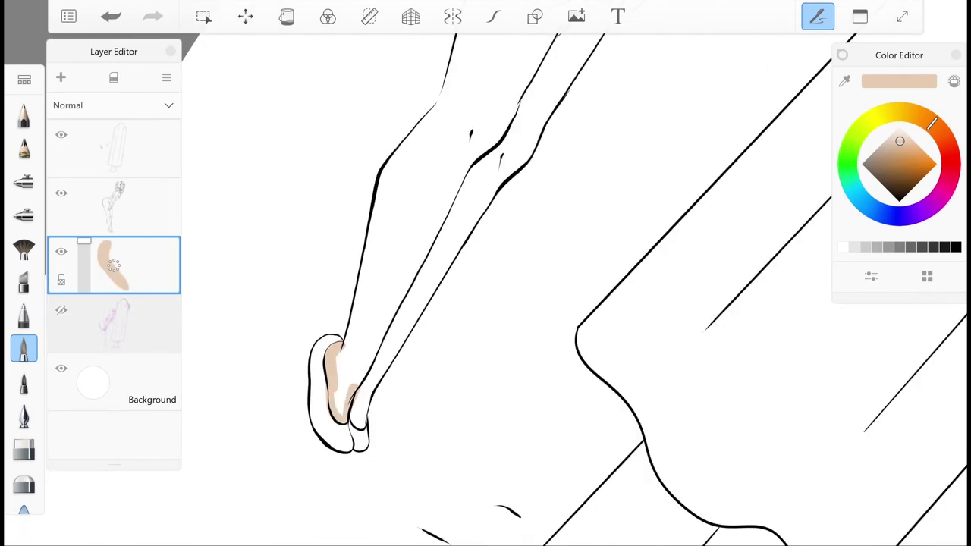
Paint flat skin color over the feet, calves, knees and lower thighs on the skin layer, inside the ink lines
{"action": "left_click_drag", "start_coordinate": [338, 345], "coordinate": [423, 238]}
{"action": "left_click_drag", "start_coordinate": [365, 274], "coordinate": [433, 217]}
{"action": "mouse_move", "coordinate": [463, 182]}
{"action": "left_mouse_down"}
{"action": "mouse_move", "coordinate": [395, 289]}
{"action": "mouse_move", "coordinate": [395, 342]}
{"action": "left_mouse_up"}
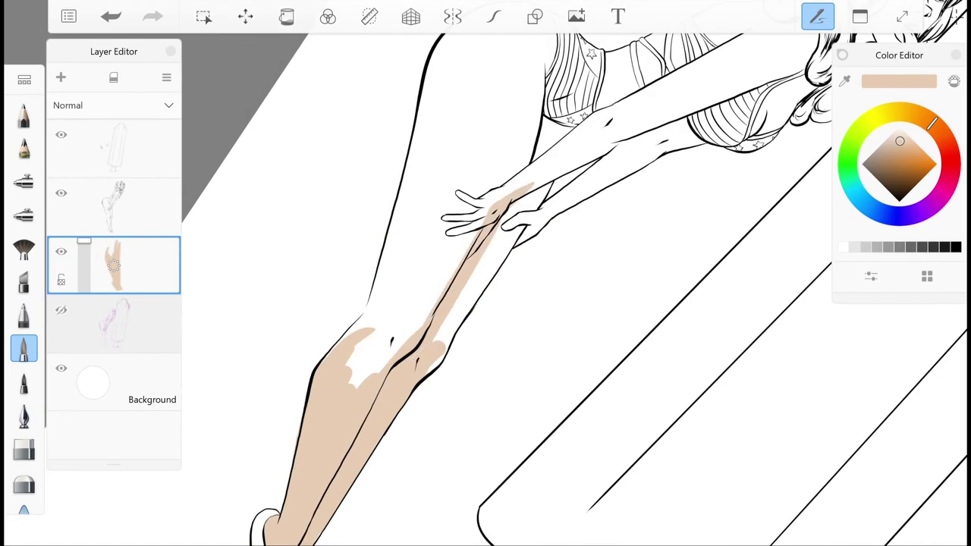
{"action": "mouse_move", "coordinate": [531, 182]}
{"action": "left_mouse_down"}
{"action": "mouse_move", "coordinate": [455, 333]}
{"action": "mouse_move", "coordinate": [357, 379]}
{"action": "mouse_move", "coordinate": [414, 265]}
{"action": "left_mouse_up"}
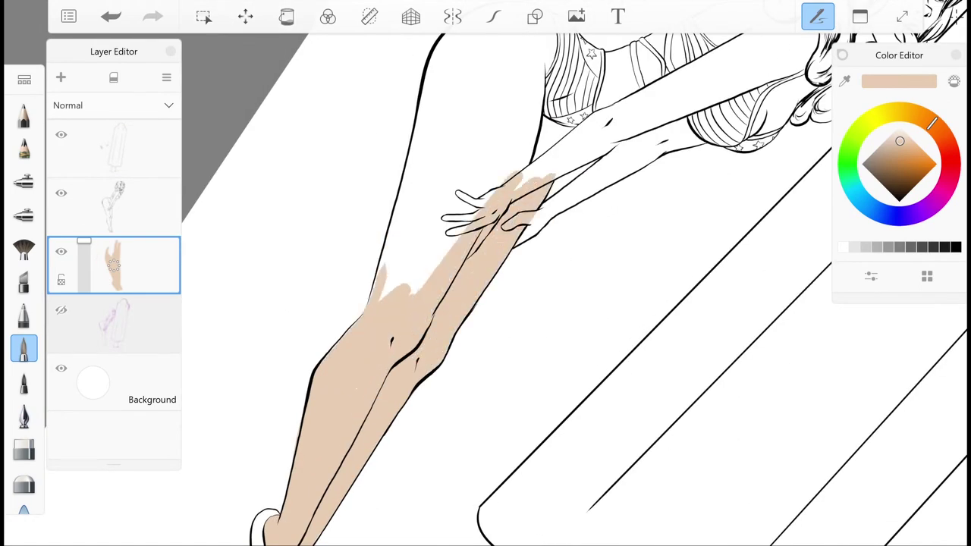
{"action": "left_click_drag", "start_coordinate": [387, 296], "coordinate": [433, 107]}
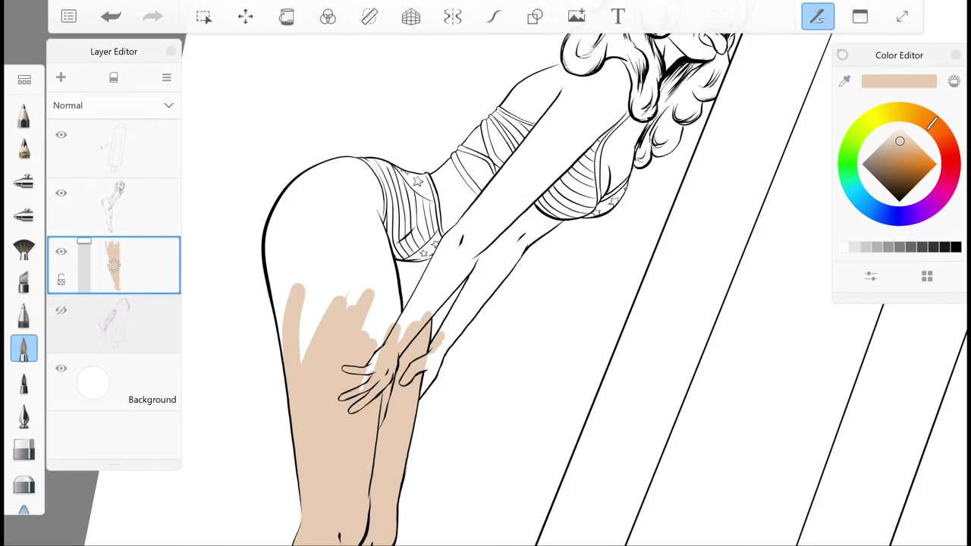
Fill the figure's forearms, hands, near upper arm and the bare waist between the back straps with the skin color
{"action": "left_click_drag", "start_coordinate": [440, 334], "coordinate": [546, 212]}
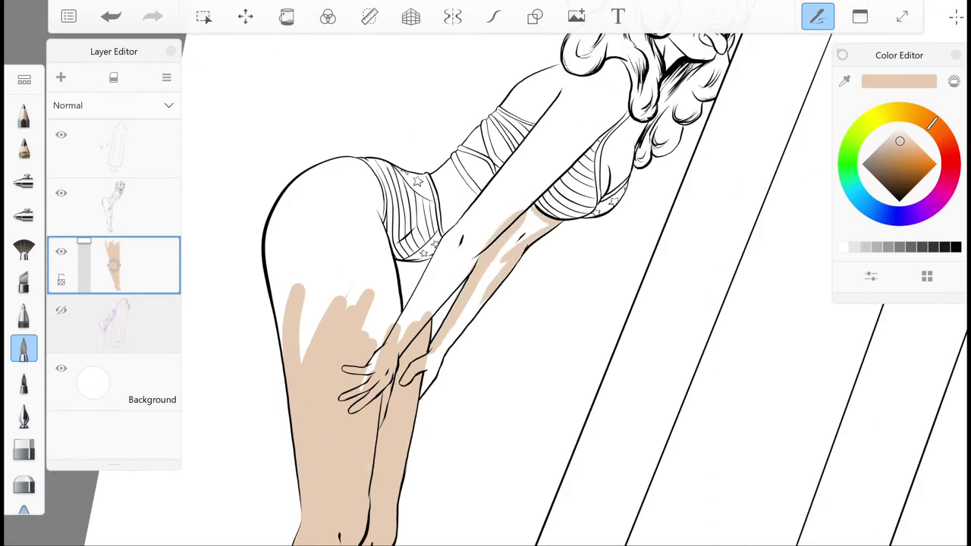
{"action": "left_click_drag", "start_coordinate": [505, 258], "coordinate": [425, 390]}
{"action": "left_click_drag", "start_coordinate": [600, 129], "coordinate": [402, 341]}
{"action": "mouse_move", "coordinate": [459, 231]}
{"action": "left_mouse_down"}
{"action": "mouse_move", "coordinate": [364, 387]}
{"action": "mouse_move", "coordinate": [391, 319]}
{"action": "left_mouse_up"}
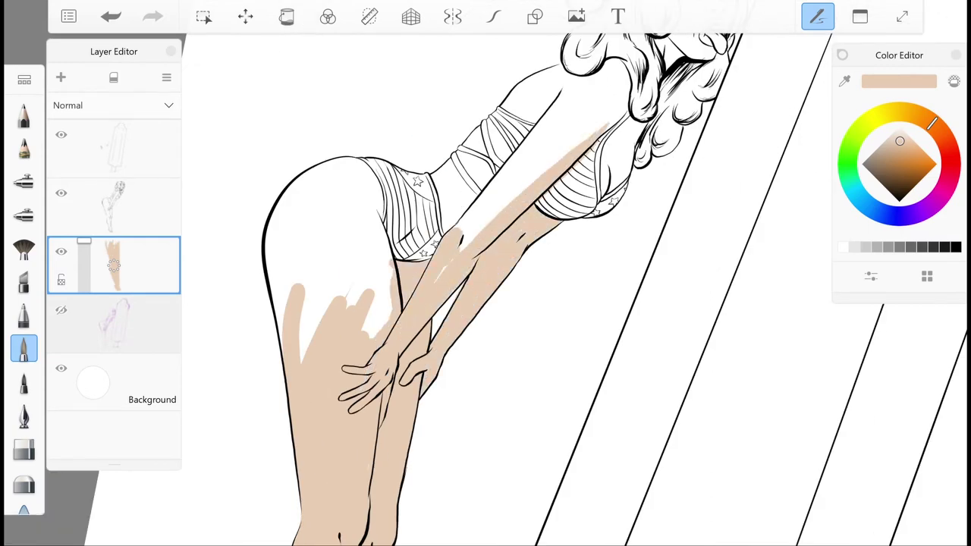
{"action": "left_click_drag", "start_coordinate": [508, 137], "coordinate": [467, 186]}
{"action": "left_click_drag", "start_coordinate": [600, 114], "coordinate": [447, 243]}
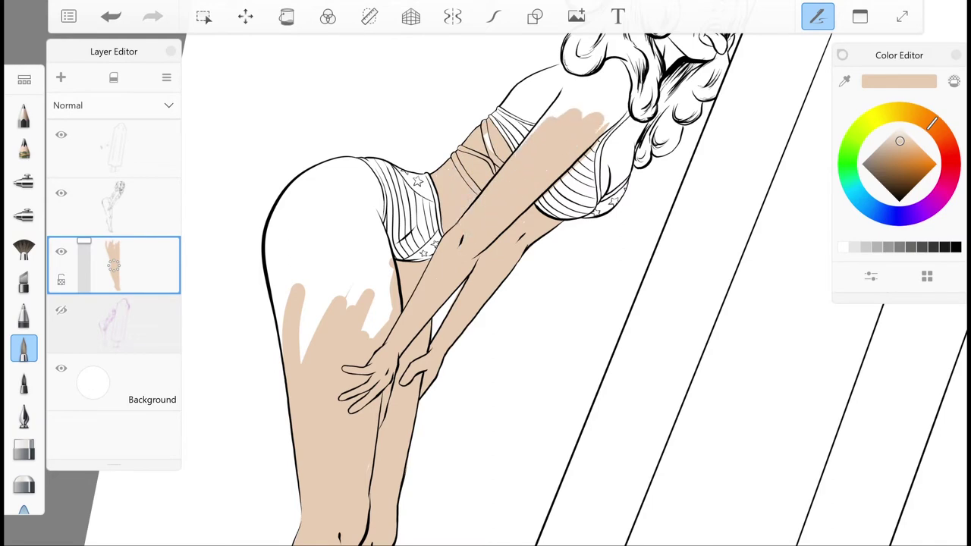
Fill the near shoulder, upper back and chest beside the bikini cups with the skin color
{"action": "left_click_drag", "start_coordinate": [569, 88], "coordinate": [505, 114]}
{"action": "mouse_move", "coordinate": [638, 125]}
{"action": "left_mouse_down"}
{"action": "mouse_move", "coordinate": [603, 193]}
{"action": "mouse_move", "coordinate": [618, 179]}
{"action": "left_mouse_up"}
{"action": "left_click_drag", "start_coordinate": [614, 65], "coordinate": [607, 133]}
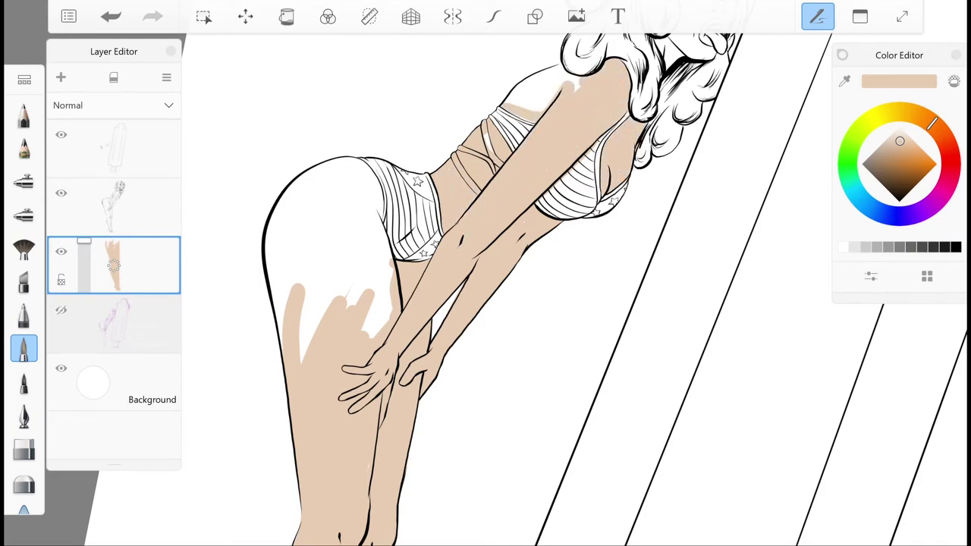
{"action": "mouse_move", "coordinate": [576, 72]}
{"action": "left_mouse_down"}
{"action": "mouse_move", "coordinate": [509, 98]}
{"action": "mouse_move", "coordinate": [522, 121]}
{"action": "left_mouse_up"}
Fill the hip and upper thigh with skin color, following the swimsuit bottom's edge and closing the remaining white gaps
{"action": "left_click_drag", "start_coordinate": [455, 341], "coordinate": [531, 227]}
{"action": "left_click_drag", "start_coordinate": [345, 281], "coordinate": [486, 190]}
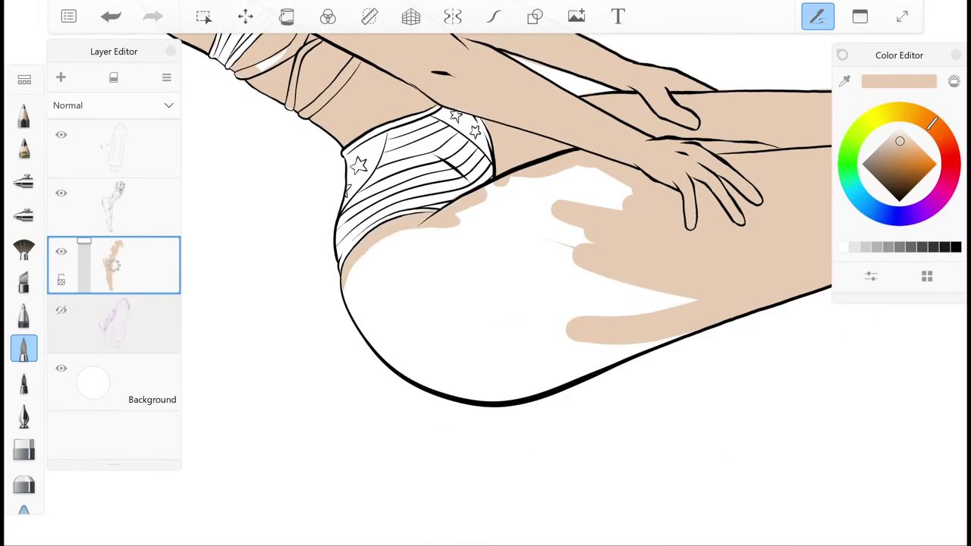
{"action": "left_click_drag", "start_coordinate": [413, 243], "coordinate": [629, 171]}
{"action": "left_click_drag", "start_coordinate": [676, 334], "coordinate": [554, 258]}
{"action": "left_click_drag", "start_coordinate": [690, 311], "coordinate": [539, 383]}
{"action": "left_click_drag", "start_coordinate": [581, 338], "coordinate": [432, 398]}
{"action": "left_click_drag", "start_coordinate": [592, 227], "coordinate": [463, 364]}
{"action": "left_click_drag", "start_coordinate": [486, 303], "coordinate": [456, 228]}
{"action": "left_click_drag", "start_coordinate": [425, 319], "coordinate": [501, 228]}
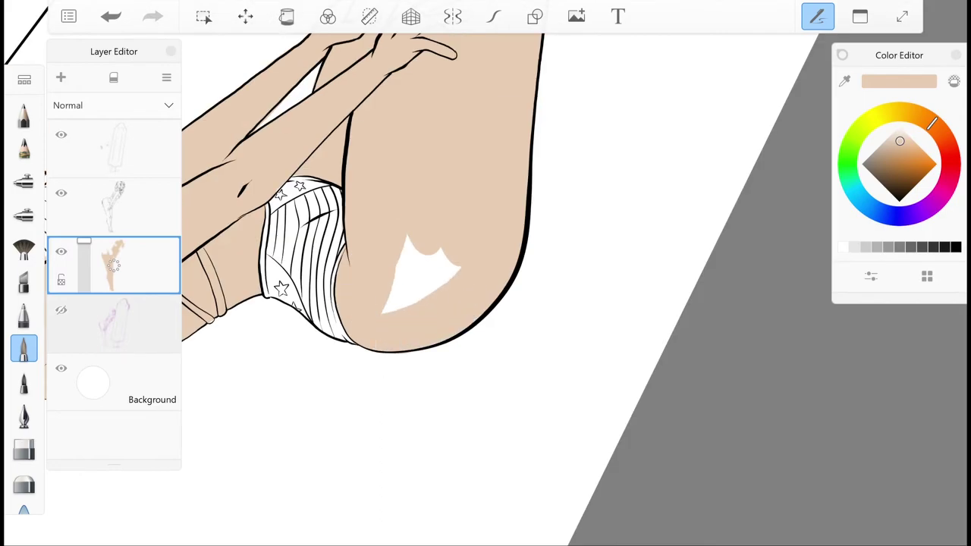
{"action": "left_click_drag", "start_coordinate": [485, 303], "coordinate": [532, 342]}
{"action": "left_click_drag", "start_coordinate": [380, 227], "coordinate": [455, 266]}
Paint the face and neck with the flat skin color, leaving the lips and tongue white
{"action": "mouse_move", "coordinate": [365, 277]}
{"action": "left_mouse_down"}
{"action": "mouse_move", "coordinate": [413, 285]}
{"action": "mouse_move", "coordinate": [357, 152]}
{"action": "mouse_move", "coordinate": [425, 148]}
{"action": "left_mouse_up"}
{"action": "mouse_move", "coordinate": [356, 144]}
{"action": "left_mouse_down"}
{"action": "mouse_move", "coordinate": [398, 114]}
{"action": "mouse_move", "coordinate": [455, 151]}
{"action": "left_mouse_up"}
{"action": "left_click_drag", "start_coordinate": [387, 167], "coordinate": [443, 122]}
{"action": "left_click_drag", "start_coordinate": [361, 197], "coordinate": [421, 174]}
{"action": "mouse_move", "coordinate": [455, 156]}
{"action": "left_mouse_down"}
{"action": "mouse_move", "coordinate": [459, 198]}
{"action": "mouse_move", "coordinate": [394, 277]}
{"action": "left_mouse_up"}
{"action": "left_click_drag", "start_coordinate": [402, 171], "coordinate": [448, 224]}
{"action": "left_click_drag", "start_coordinate": [418, 272], "coordinate": [446, 300]}
{"action": "scroll", "coordinate": [425, 228], "scroll_direction": "up", "scroll_amount": 3}
{"action": "left_click_drag", "start_coordinate": [380, 304], "coordinate": [318, 341]}
Switch to the figure's ink layer and sample black, and return to the skin color and skin layer
{"action": "left_click", "coordinate": [114, 206]}
{"action": "left_click", "coordinate": [451, 236], "text": "alt"}
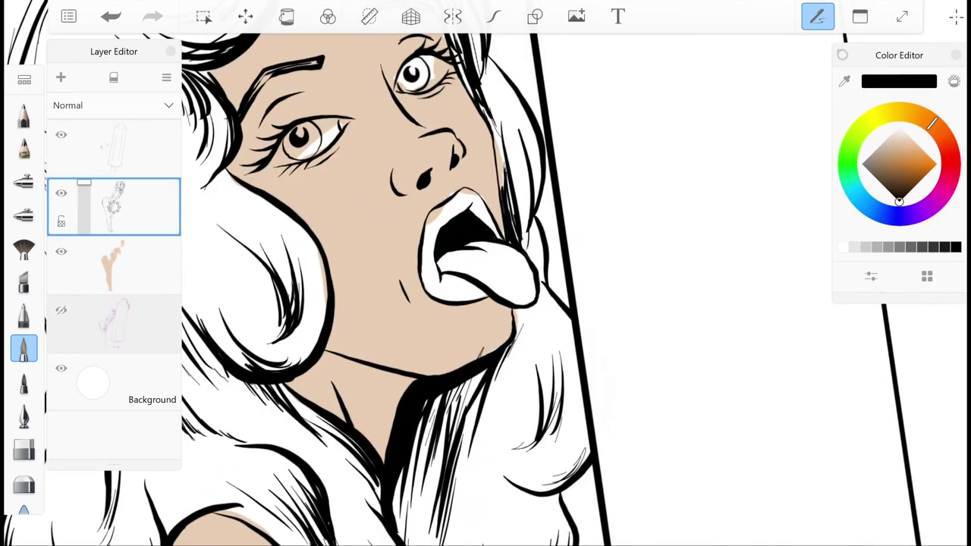
{"action": "left_click", "coordinate": [357, 250], "text": "alt"}
{"action": "left_click", "coordinate": [114, 265]}
{"action": "scroll", "coordinate": [425, 303], "scroll_direction": "down", "scroll_amount": 10}
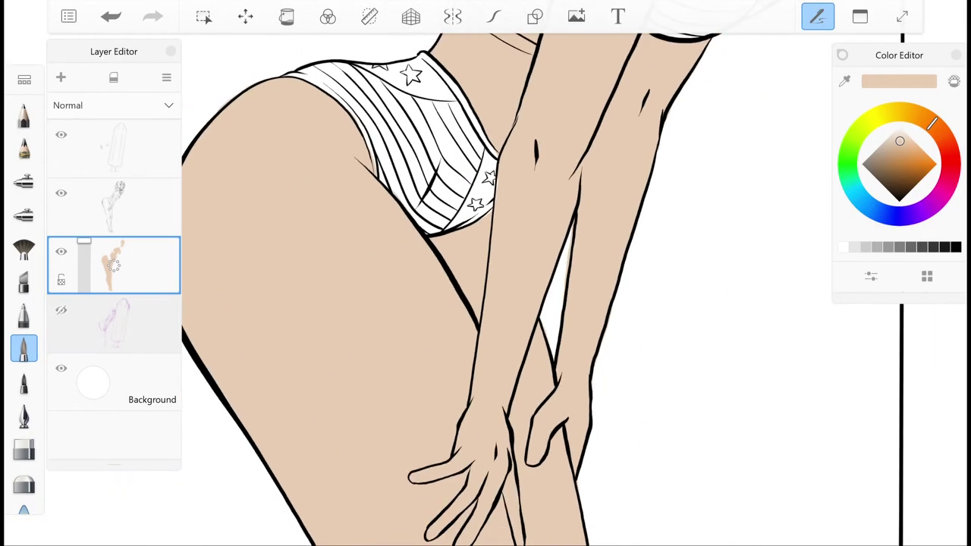
Erase skin color spilling onto the striped swimsuit bottom using the inking pen with transparent color
{"action": "mouse_move", "coordinate": [425, 304]}
{"action": "left_mouse_down"}
{"action": "mouse_move", "coordinate": [424, 175]}
{"action": "mouse_move", "coordinate": [425, 432]}
{"action": "left_mouse_up"}
{"action": "scroll", "coordinate": [425, 303], "scroll_direction": "up", "scroll_amount": 5}
{"action": "left_click", "coordinate": [23, 414]}
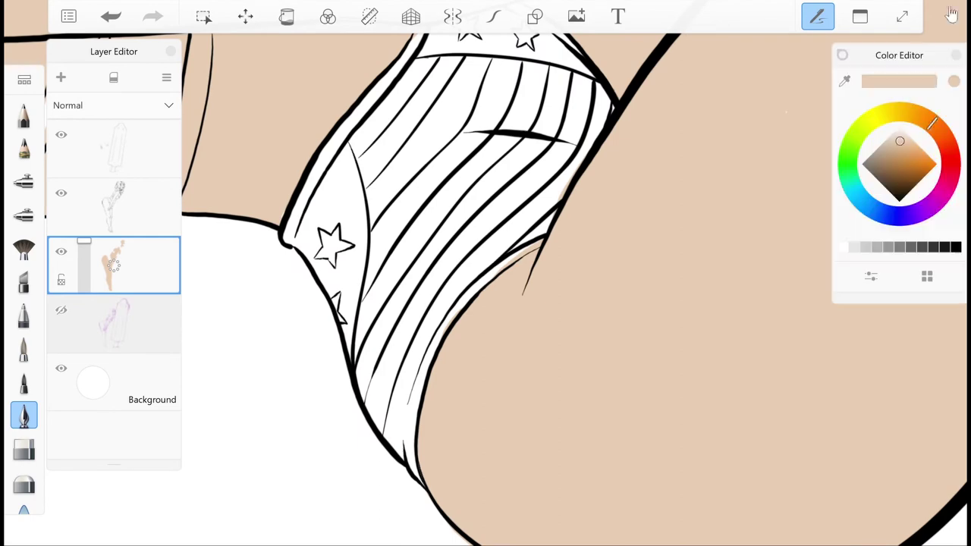
{"action": "left_click_drag", "start_coordinate": [425, 227], "coordinate": [467, 395]}
{"action": "left_click_drag", "start_coordinate": [486, 304], "coordinate": [781, 410]}
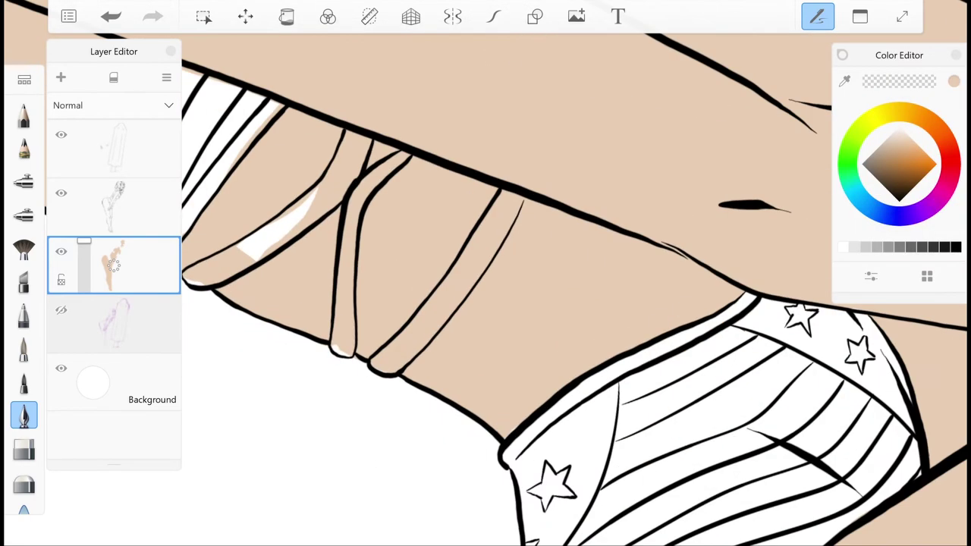
Erase the skin color inside the crossing back straps and along the edges of the striped back band
{"action": "left_click_drag", "start_coordinate": [339, 262], "coordinate": [341, 346]}
{"action": "left_click_drag", "start_coordinate": [403, 155], "coordinate": [353, 250]}
{"action": "left_click_drag", "start_coordinate": [347, 254], "coordinate": [345, 353]}
{"action": "key", "text": "ctrl+z"}
{"action": "mouse_move", "coordinate": [417, 325]}
{"action": "left_mouse_down"}
{"action": "mouse_move", "coordinate": [373, 365]}
{"action": "mouse_move", "coordinate": [516, 195]}
{"action": "mouse_move", "coordinate": [470, 279]}
{"action": "left_mouse_up"}
{"action": "left_click_drag", "start_coordinate": [508, 201], "coordinate": [387, 364]}
{"action": "left_click_drag", "start_coordinate": [459, 311], "coordinate": [379, 372]}
{"action": "mouse_move", "coordinate": [369, 135]}
{"action": "left_mouse_down"}
{"action": "mouse_move", "coordinate": [243, 265]}
{"action": "mouse_move", "coordinate": [302, 212]}
{"action": "left_mouse_up"}
{"action": "left_click_drag", "start_coordinate": [486, 304], "coordinate": [637, 357]}
{"action": "left_click_drag", "start_coordinate": [384, 255], "coordinate": [312, 296]}
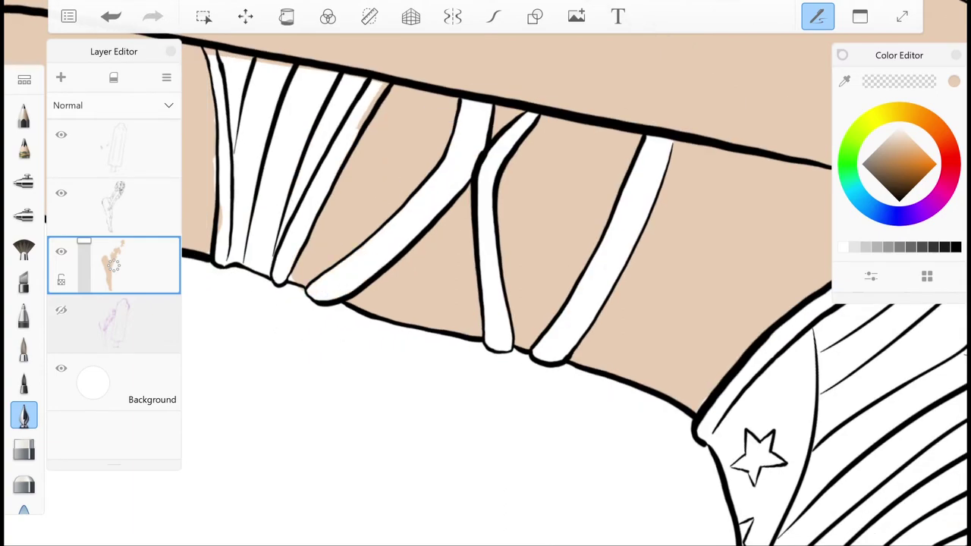
{"action": "left_click_drag", "start_coordinate": [357, 130], "coordinate": [380, 83]}
{"action": "left_click_drag", "start_coordinate": [485, 304], "coordinate": [546, 356]}
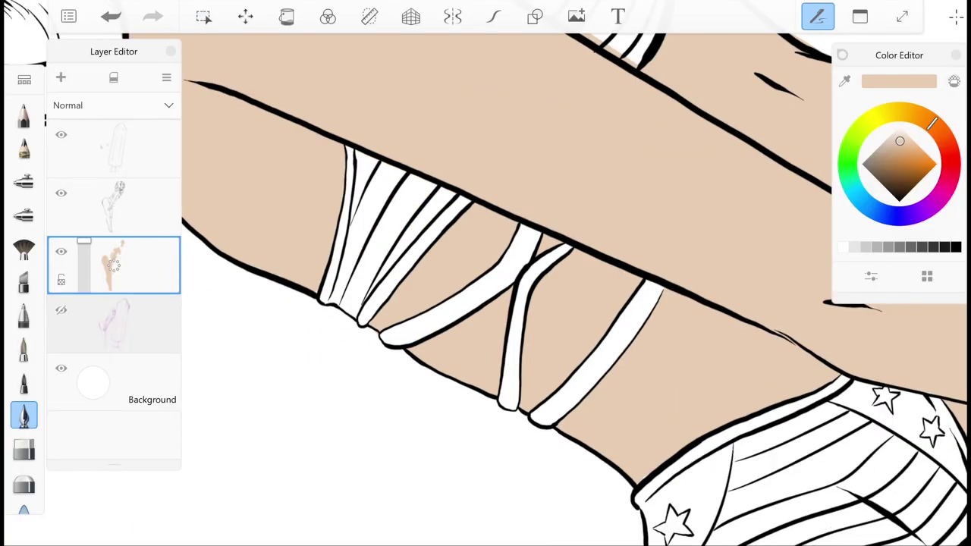
Erase the skin color spilling onto the bikini top's shoulder strap and near cup edge
{"action": "left_click_drag", "start_coordinate": [486, 304], "coordinate": [425, 250]}
{"action": "left_click_drag", "start_coordinate": [486, 304], "coordinate": [365, 327]}
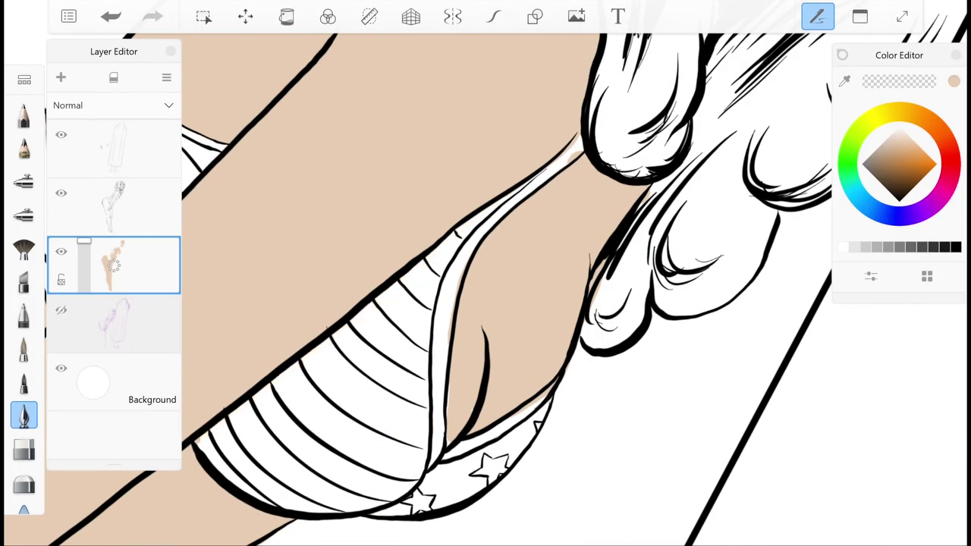
{"action": "left_click_drag", "start_coordinate": [580, 133], "coordinate": [561, 155]}
{"action": "left_click_drag", "start_coordinate": [448, 387], "coordinate": [449, 418]}
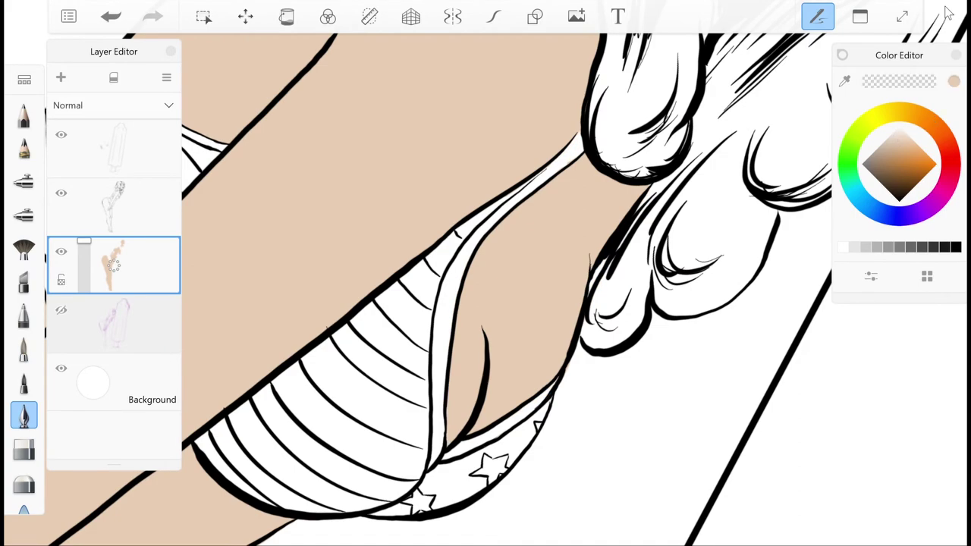
Erase the skin color from inside both eyes so they are white
{"action": "mouse_move", "coordinate": [486, 303]}
{"action": "left_mouse_down"}
{"action": "mouse_move", "coordinate": [425, 190]}
{"action": "mouse_move", "coordinate": [111, 469]}
{"action": "left_mouse_up"}
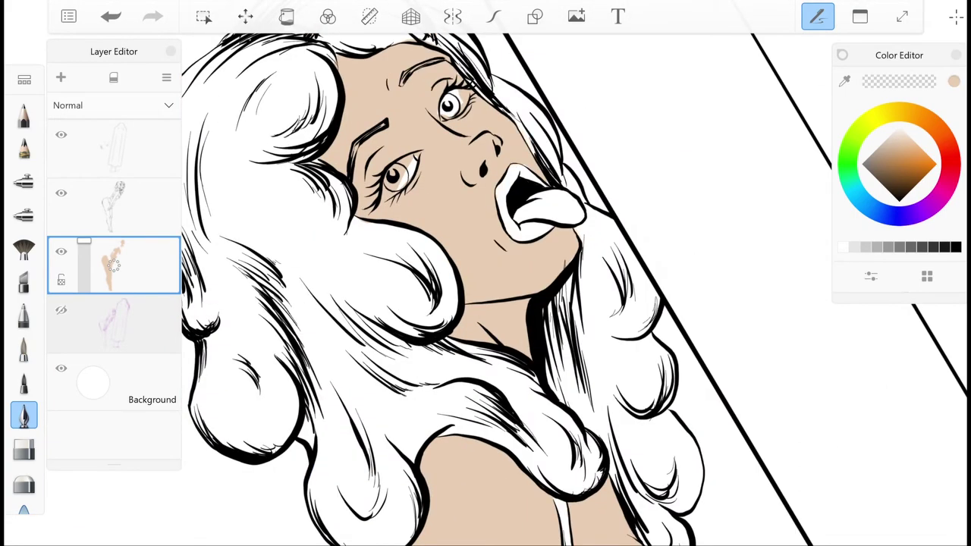
{"action": "left_click_drag", "start_coordinate": [486, 304], "coordinate": [562, 372]}
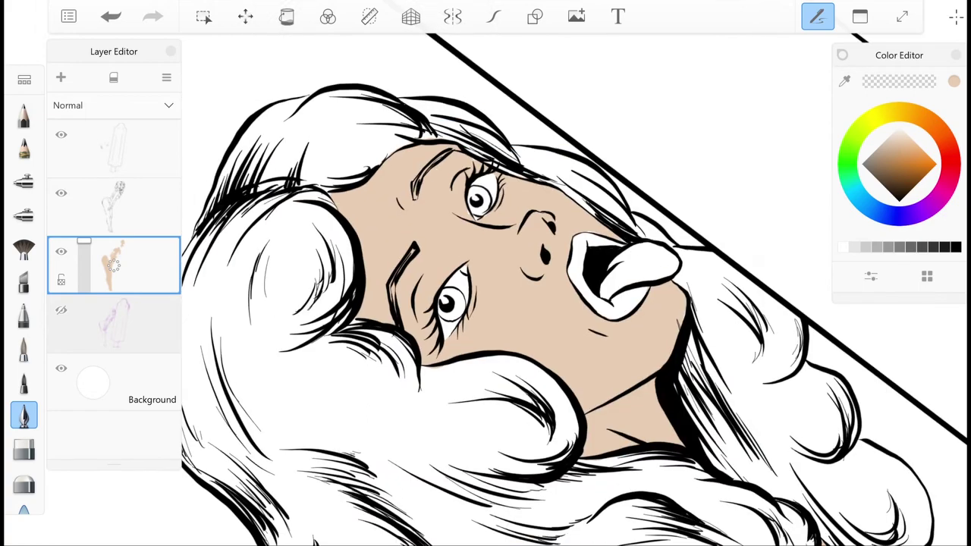
{"action": "left_click_drag", "start_coordinate": [485, 304], "coordinate": [532, 319]}
Select the popsicle's ink layer, set the color to black, and ink squared fingernails on the near hand
{"action": "left_click", "coordinate": [114, 148]}
{"action": "left_click", "coordinate": [956, 246]}
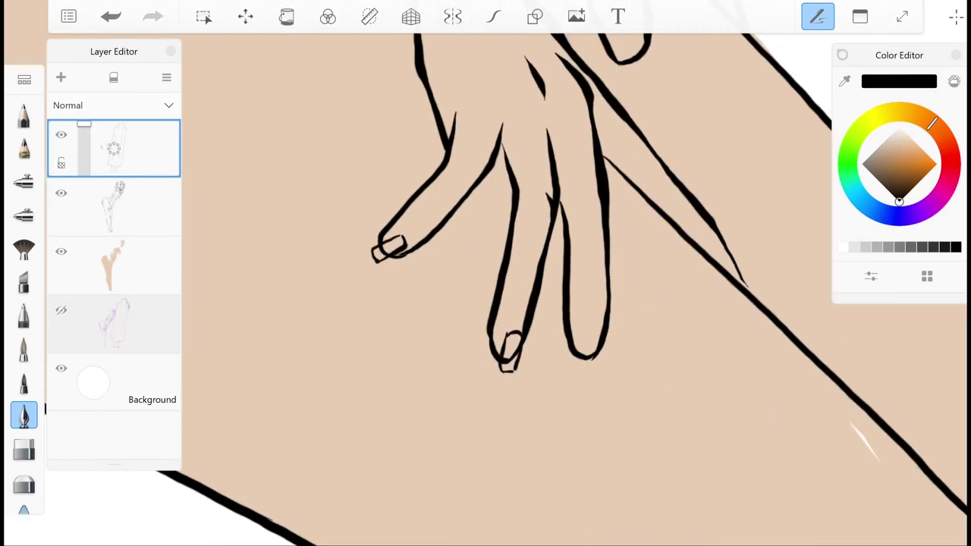
{"action": "left_click_drag", "start_coordinate": [486, 303], "coordinate": [532, 228]}
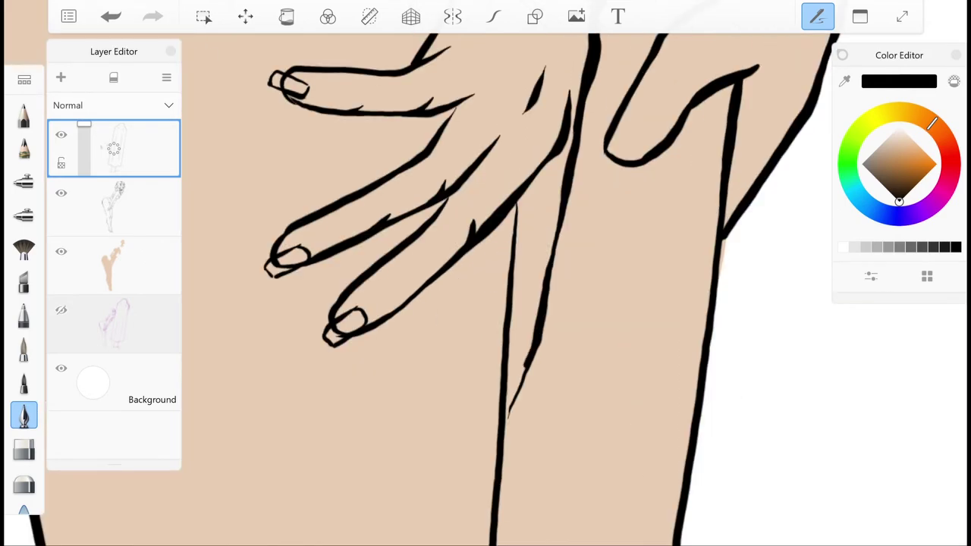
{"action": "key", "text": "ctrl+z"}
{"action": "key", "text": "ctrl+z"}
{"action": "left_click_drag", "start_coordinate": [485, 303], "coordinate": [456, 342]}
{"action": "key", "text": "ctrl+shift+z"}
{"action": "key", "text": "ctrl+shift+z"}
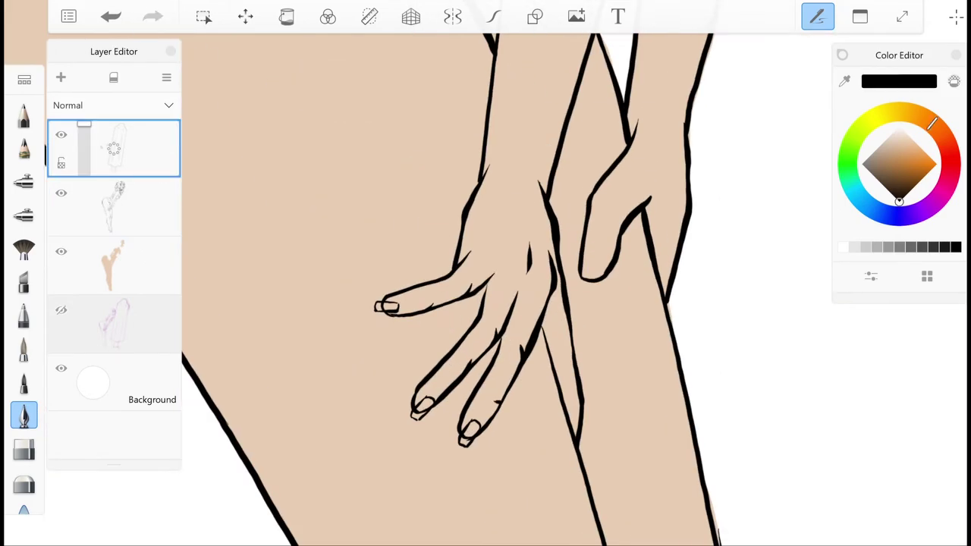
Redo the far hand's thumbnail as a long squared outline in black
{"action": "left_click_drag", "start_coordinate": [486, 304], "coordinate": [425, 350]}
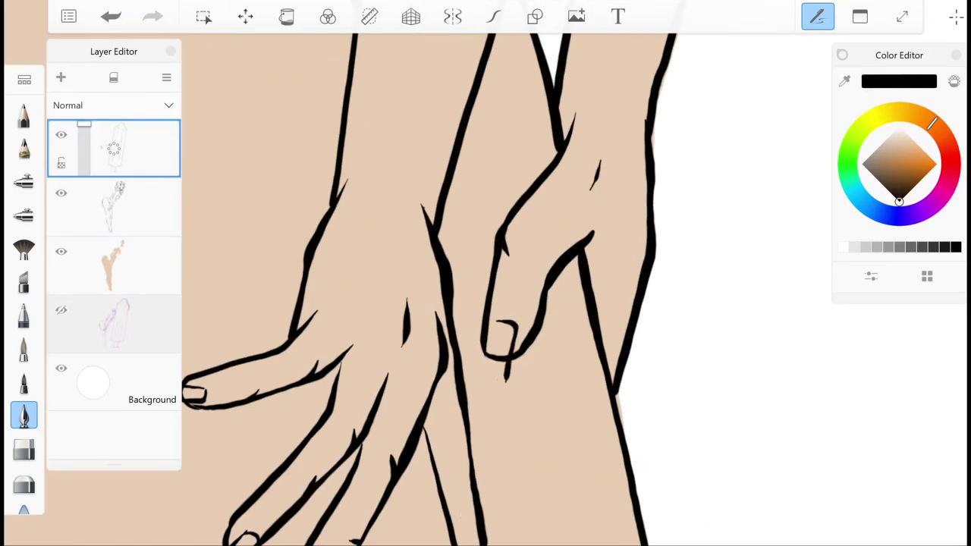
{"action": "key", "text": "ctrl+z"}
{"action": "left_click_drag", "start_coordinate": [485, 304], "coordinate": [641, 163]}
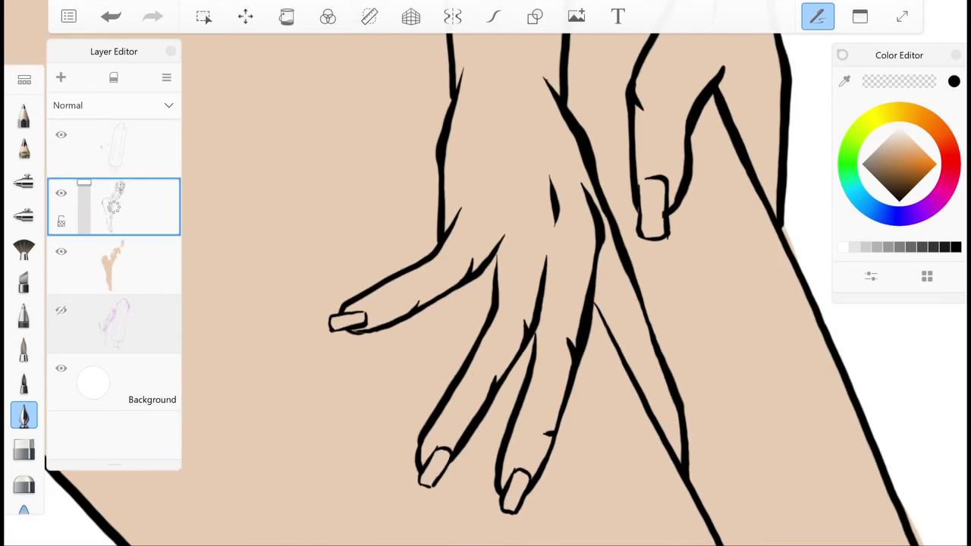
Erase the finger outlines and skin color inside the nails, and add a new layer below the skin layer
{"action": "mouse_move", "coordinate": [486, 303]}
{"action": "left_mouse_down"}
{"action": "mouse_move", "coordinate": [425, 341]}
{"action": "mouse_move", "coordinate": [501, 289]}
{"action": "mouse_move", "coordinate": [456, 334]}
{"action": "left_mouse_up"}
{"action": "key", "text": "ctrl+z"}
{"action": "left_click_drag", "start_coordinate": [469, 370], "coordinate": [485, 349]}
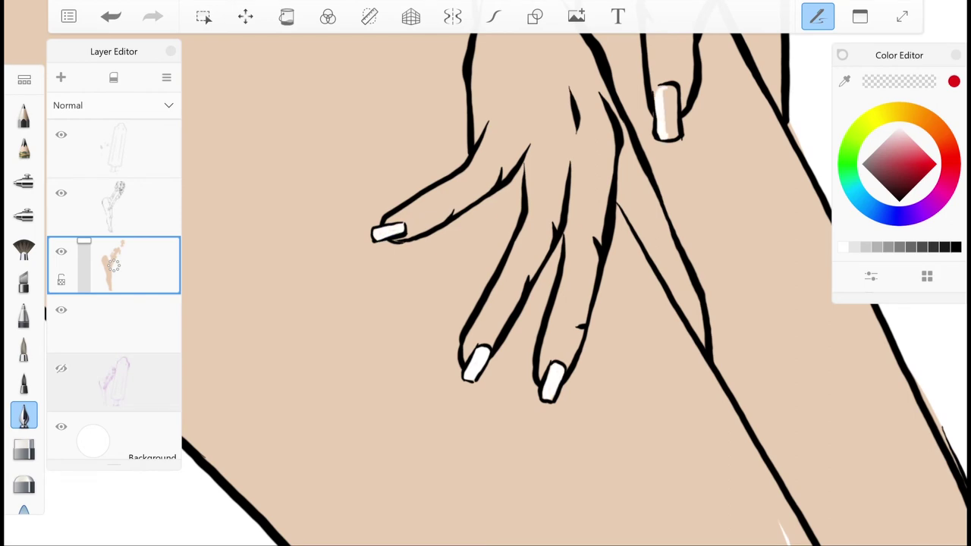
{"action": "mouse_move", "coordinate": [486, 303]}
{"action": "left_mouse_down"}
{"action": "mouse_move", "coordinate": [456, 334]}
{"action": "mouse_move", "coordinate": [486, 303]}
{"action": "left_mouse_up"}
{"action": "key", "text": "ctrl+z"}
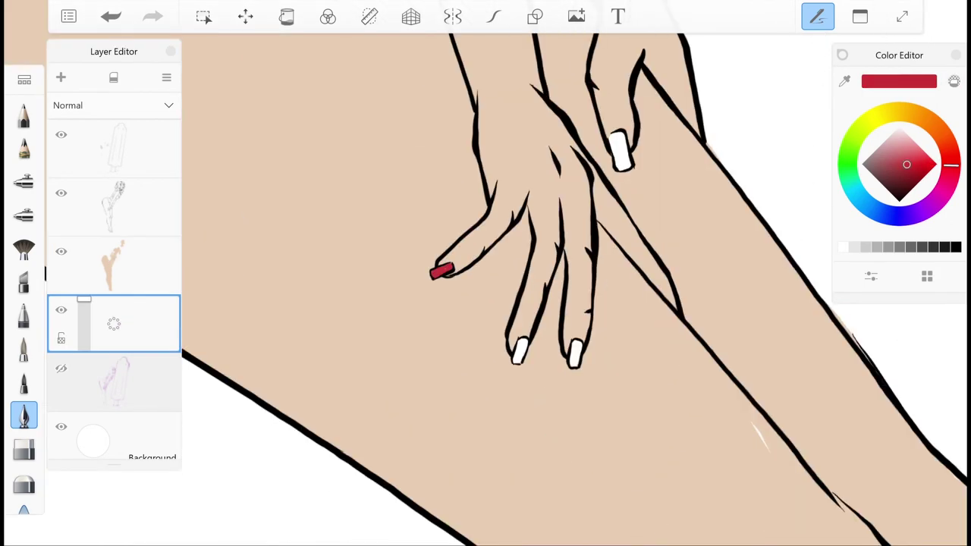
Paint the far hand's thumbnail red and one of the near hand's fingernails blue on the layer below the skin
{"action": "left_click_drag", "start_coordinate": [615, 138], "coordinate": [624, 165]}
{"action": "left_click", "coordinate": [858, 201]}
{"action": "left_click_drag", "start_coordinate": [573, 343], "coordinate": [578, 364]}
{"action": "left_click_drag", "start_coordinate": [485, 303], "coordinate": [455, 334]}
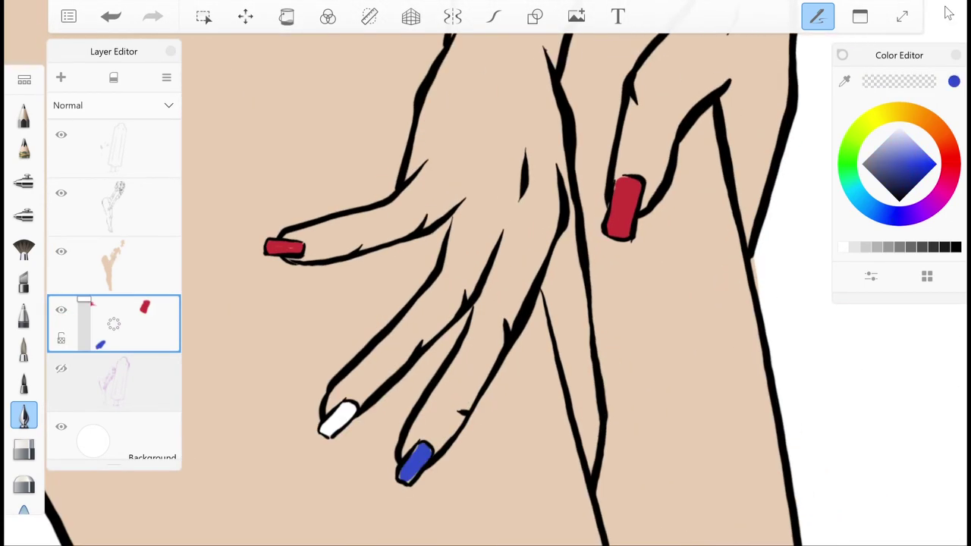
{"action": "left_click", "coordinate": [113, 265]}
{"action": "left_click_drag", "start_coordinate": [486, 304], "coordinate": [455, 334]}
{"action": "left_click", "coordinate": [113, 323]}
Dab a color swatch beside the hip and paint the swimsuit bottom's rear starred panel blue around the white stars
{"action": "left_click_drag", "start_coordinate": [347, 254], "coordinate": [328, 283]}
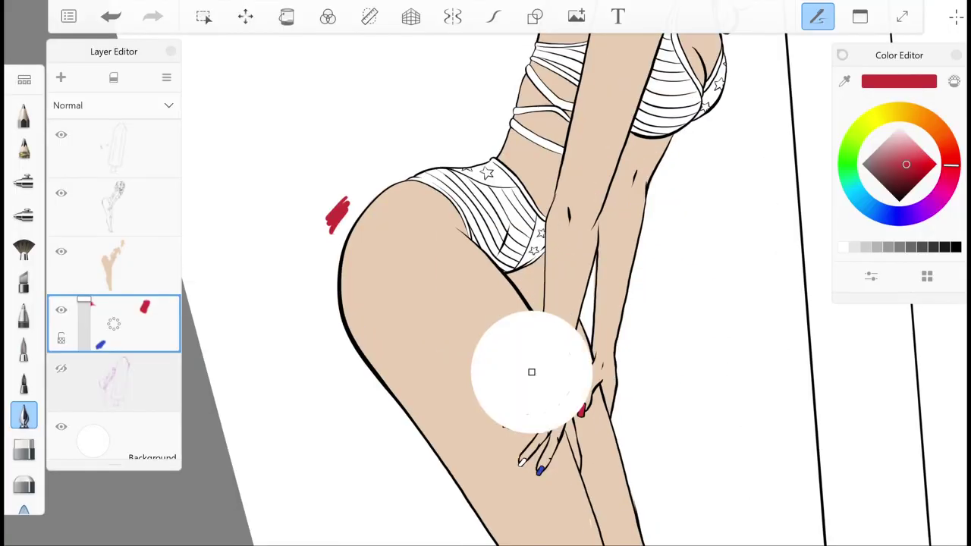
{"action": "mouse_move", "coordinate": [455, 334]}
{"action": "left_mouse_down"}
{"action": "mouse_move", "coordinate": [485, 303]}
{"action": "mouse_move", "coordinate": [455, 334]}
{"action": "left_mouse_up"}
{"action": "left_click_drag", "start_coordinate": [425, 312], "coordinate": [334, 403]}
{"action": "mouse_move", "coordinate": [370, 343]}
{"action": "left_mouse_down"}
{"action": "mouse_move", "coordinate": [459, 284]}
{"action": "mouse_move", "coordinate": [387, 260]}
{"action": "left_mouse_up"}
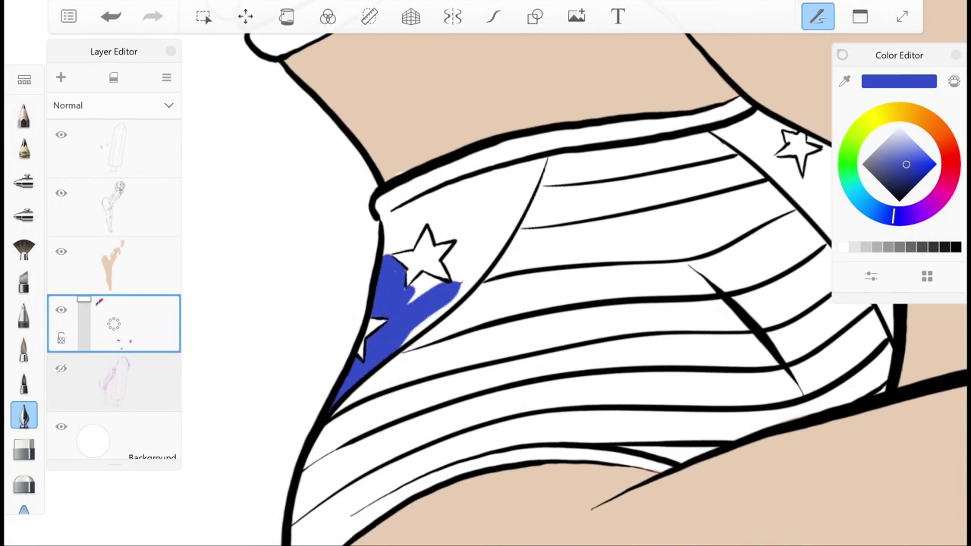
{"action": "left_click_drag", "start_coordinate": [425, 319], "coordinate": [543, 163]}
{"action": "mouse_move", "coordinate": [455, 273]}
{"action": "left_mouse_down"}
{"action": "mouse_move", "coordinate": [485, 216]}
{"action": "mouse_move", "coordinate": [406, 213]}
{"action": "mouse_move", "coordinate": [456, 183]}
{"action": "left_mouse_up"}
{"action": "left_click_drag", "start_coordinate": [436, 235], "coordinate": [497, 193]}
{"action": "left_click_drag", "start_coordinate": [387, 251], "coordinate": [425, 220]}
Paint the swimsuit bottom's front starred panel blue, leaving its two stars white
{"action": "left_click_drag", "start_coordinate": [683, 228], "coordinate": [486, 303]}
{"action": "left_click_drag", "start_coordinate": [546, 313], "coordinate": [476, 363]}
{"action": "mouse_move", "coordinate": [516, 317]}
{"action": "left_mouse_down"}
{"action": "mouse_move", "coordinate": [437, 379]}
{"action": "mouse_move", "coordinate": [539, 152]}
{"action": "mouse_move", "coordinate": [562, 214]}
{"action": "left_mouse_up"}
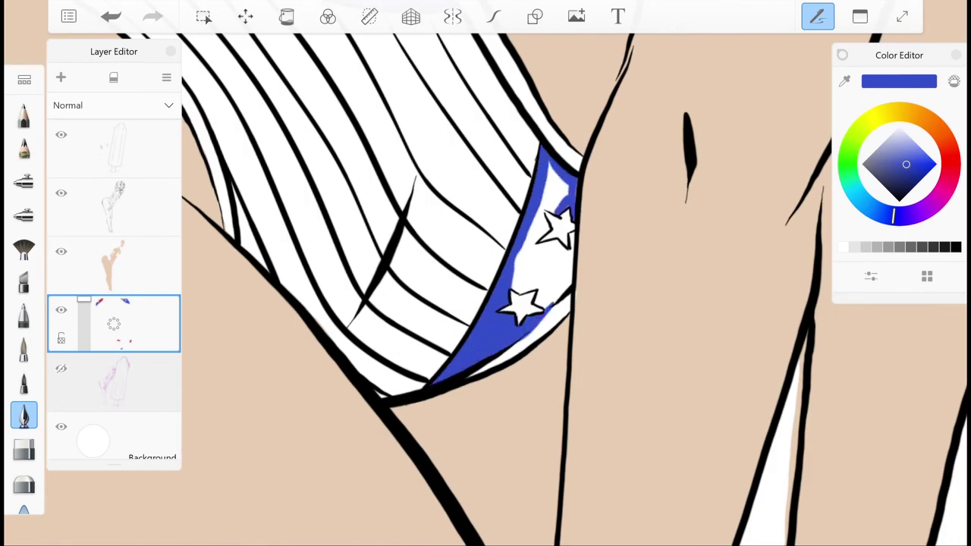
{"action": "left_click_drag", "start_coordinate": [558, 165], "coordinate": [542, 226]}
{"action": "left_click_drag", "start_coordinate": [516, 264], "coordinate": [546, 224]}
{"action": "left_click_drag", "start_coordinate": [555, 261], "coordinate": [535, 219]}
{"action": "mouse_move", "coordinate": [558, 307]}
{"action": "left_mouse_down"}
{"action": "mouse_move", "coordinate": [524, 269]}
{"action": "mouse_move", "coordinate": [541, 254]}
{"action": "left_mouse_up"}
Paint the bikini top's far starred cup blue around the white stars, filling the small gaps left between strokes
{"action": "scroll", "coordinate": [485, 304], "scroll_direction": "down", "scroll_amount": 5}
{"action": "scroll", "coordinate": [683, 99], "scroll_direction": "up", "scroll_amount": 8}
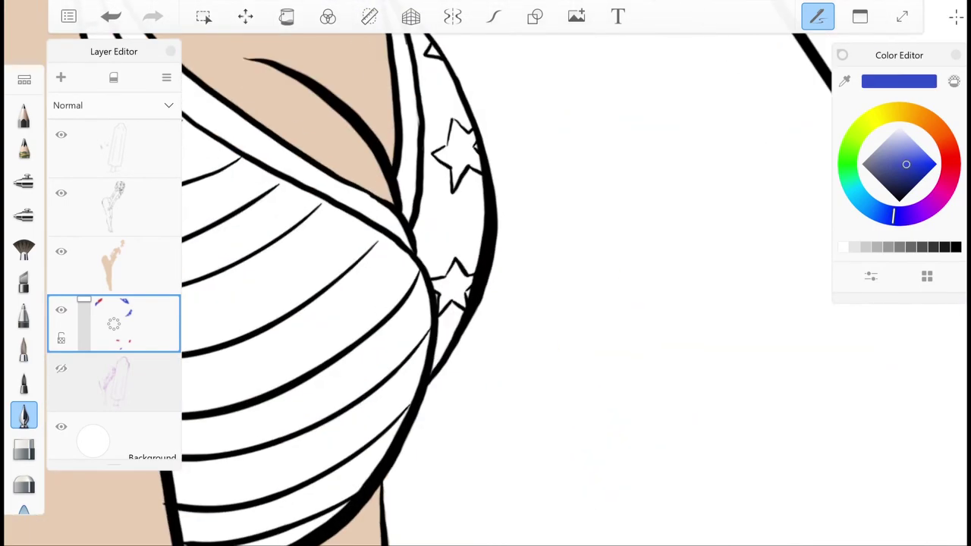
{"action": "mouse_move", "coordinate": [434, 370]}
{"action": "left_mouse_down"}
{"action": "mouse_move", "coordinate": [468, 291]}
{"action": "mouse_move", "coordinate": [475, 197]}
{"action": "mouse_move", "coordinate": [437, 156]}
{"action": "left_mouse_up"}
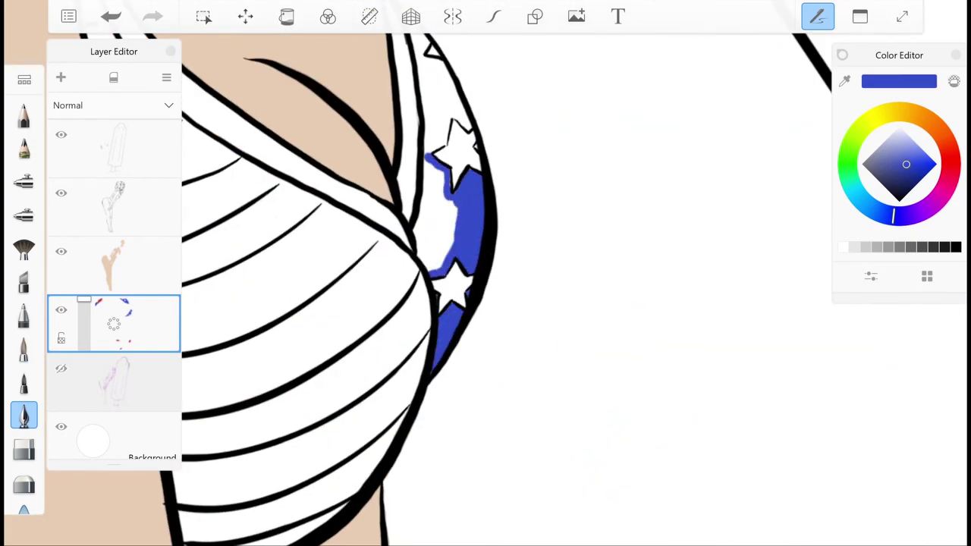
{"action": "left_click_drag", "start_coordinate": [433, 269], "coordinate": [442, 163]}
{"action": "scroll", "coordinate": [455, 304], "scroll_direction": "up", "scroll_amount": 1}
{"action": "left_click_drag", "start_coordinate": [416, 248], "coordinate": [426, 152]}
{"action": "left_click_drag", "start_coordinate": [453, 312], "coordinate": [434, 193]}
{"action": "left_click_drag", "start_coordinate": [429, 327], "coordinate": [425, 228]}
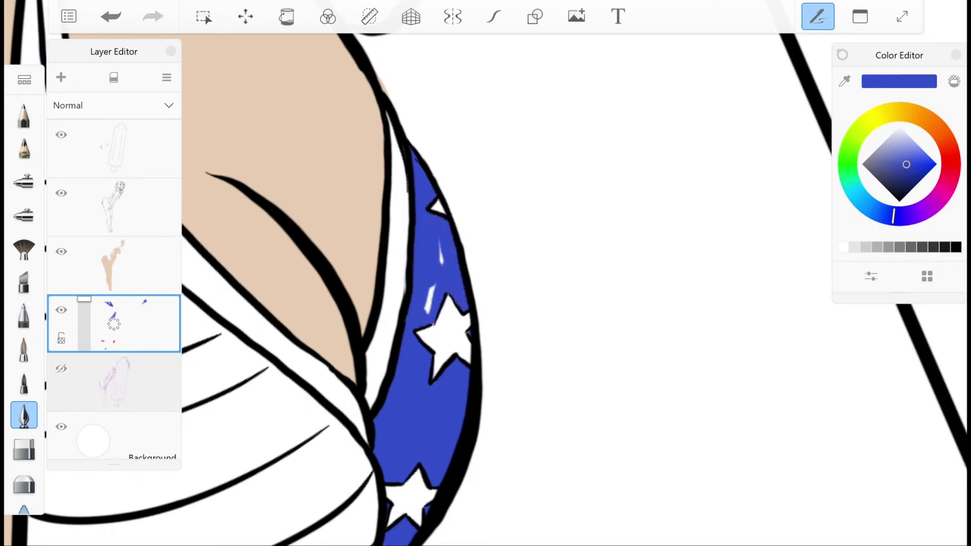
{"action": "scroll", "coordinate": [485, 303], "scroll_direction": "down", "scroll_amount": 5}
{"action": "scroll", "coordinate": [485, 304], "scroll_direction": "up", "scroll_amount": 8}
{"action": "mouse_move", "coordinate": [370, 297]}
{"action": "left_mouse_down"}
{"action": "mouse_move", "coordinate": [507, 205]}
{"action": "mouse_move", "coordinate": [422, 250]}
{"action": "left_mouse_up"}
{"action": "left_click_drag", "start_coordinate": [444, 242], "coordinate": [359, 308]}
Add a layer below the blue areas and paint alternating upper stripes of the swimsuit bottom red
{"action": "left_click", "coordinate": [60, 77]}
{"action": "left_click_drag", "start_coordinate": [319, 492], "coordinate": [486, 351]}
{"action": "mouse_move", "coordinate": [425, 372]}
{"action": "left_mouse_down"}
{"action": "mouse_move", "coordinate": [596, 232]}
{"action": "mouse_move", "coordinate": [471, 372]}
{"action": "left_mouse_up"}
{"action": "left_click_drag", "start_coordinate": [657, 265], "coordinate": [569, 375]}
{"action": "scroll", "coordinate": [486, 303], "scroll_direction": "down", "scroll_amount": 3}
{"action": "mouse_move", "coordinate": [668, 205]}
{"action": "left_mouse_down"}
{"action": "mouse_move", "coordinate": [600, 257]}
{"action": "mouse_move", "coordinate": [414, 326]}
{"action": "left_mouse_up"}
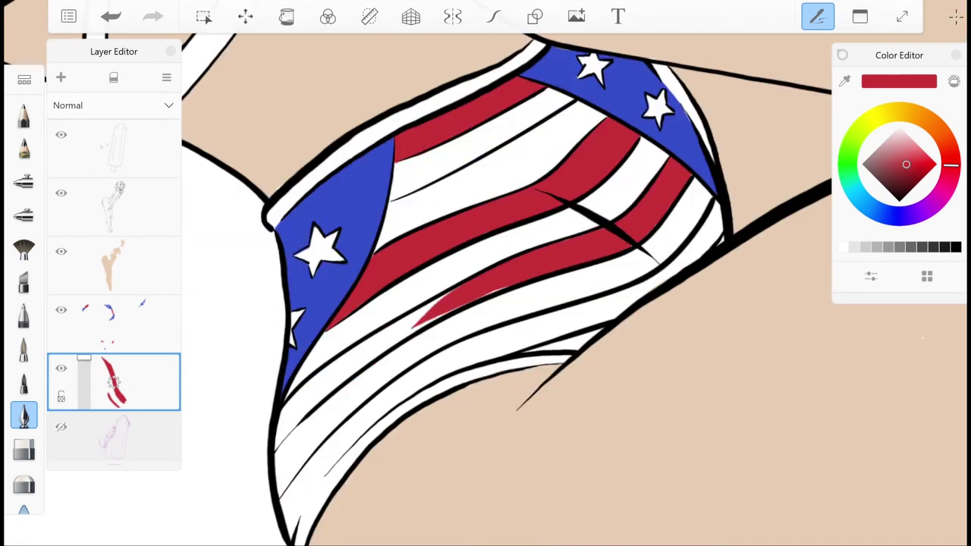
Paint the remaining alternating lower stripes of the swimsuit bottom red, down to the narrow leg edge
{"action": "scroll", "coordinate": [486, 303], "scroll_direction": "left", "scroll_amount": 2}
{"action": "left_click_drag", "start_coordinate": [485, 275], "coordinate": [366, 415]}
{"action": "left_click_drag", "start_coordinate": [532, 224], "coordinate": [380, 387]}
{"action": "mouse_move", "coordinate": [391, 497]}
{"action": "left_mouse_down"}
{"action": "mouse_move", "coordinate": [600, 257]}
{"action": "mouse_move", "coordinate": [780, 105]}
{"action": "mouse_move", "coordinate": [550, 298]}
{"action": "left_mouse_up"}
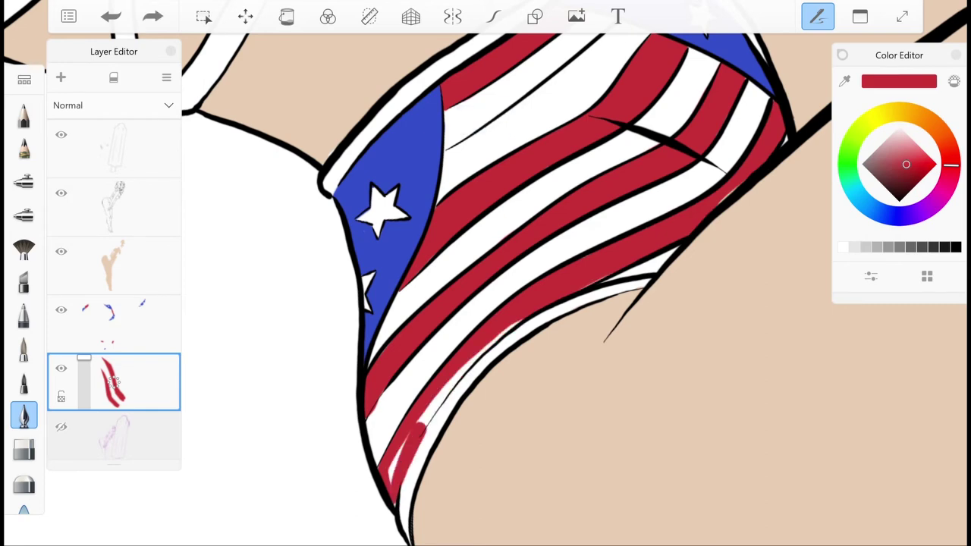
{"action": "left_click_drag", "start_coordinate": [383, 211], "coordinate": [343, 412]}
{"action": "left_click", "coordinate": [114, 324]}
{"action": "left_click_drag", "start_coordinate": [380, 311], "coordinate": [505, 204]}
{"action": "mouse_move", "coordinate": [390, 347]}
{"action": "left_mouse_down"}
{"action": "mouse_move", "coordinate": [433, 307]}
{"action": "mouse_move", "coordinate": [401, 282]}
{"action": "mouse_move", "coordinate": [521, 217]}
{"action": "left_mouse_up"}
{"action": "left_click", "coordinate": [114, 382]}
Paint alternating stripes of the bikini top's back band red behind the arm
{"action": "scroll", "coordinate": [486, 273], "scroll_direction": "down", "scroll_amount": 5}
{"action": "scroll", "coordinate": [486, 273], "scroll_direction": "up", "scroll_amount": 5}
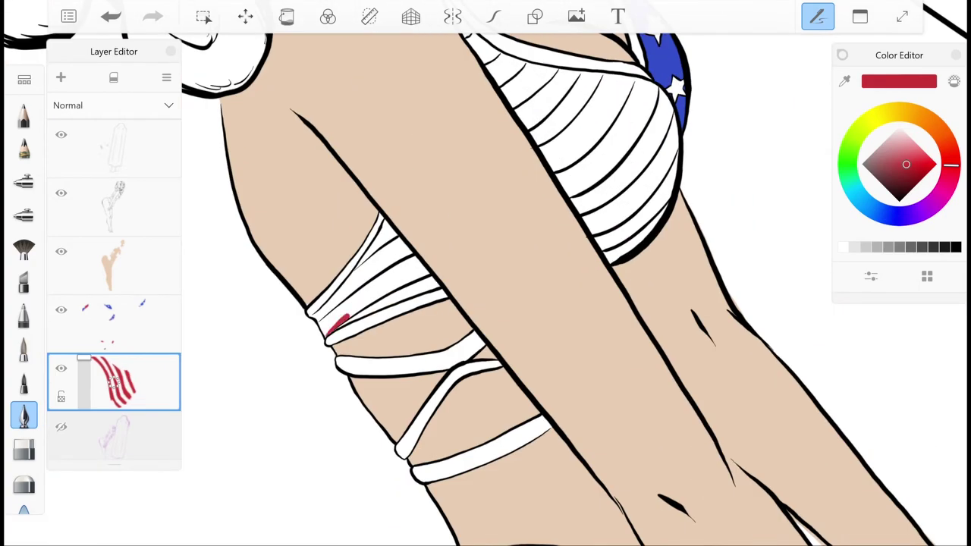
{"action": "left_click_drag", "start_coordinate": [346, 321], "coordinate": [426, 265]}
{"action": "key", "text": "ctrl+z"}
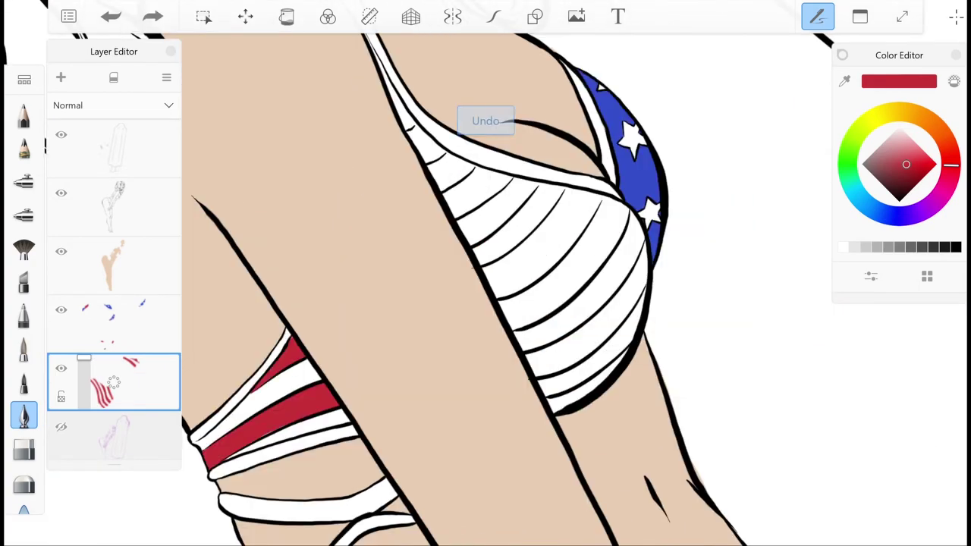
Paint alternating stripes of the bikini top's near cup red, from the underside up to the strap
{"action": "left_click_drag", "start_coordinate": [531, 319], "coordinate": [626, 203]}
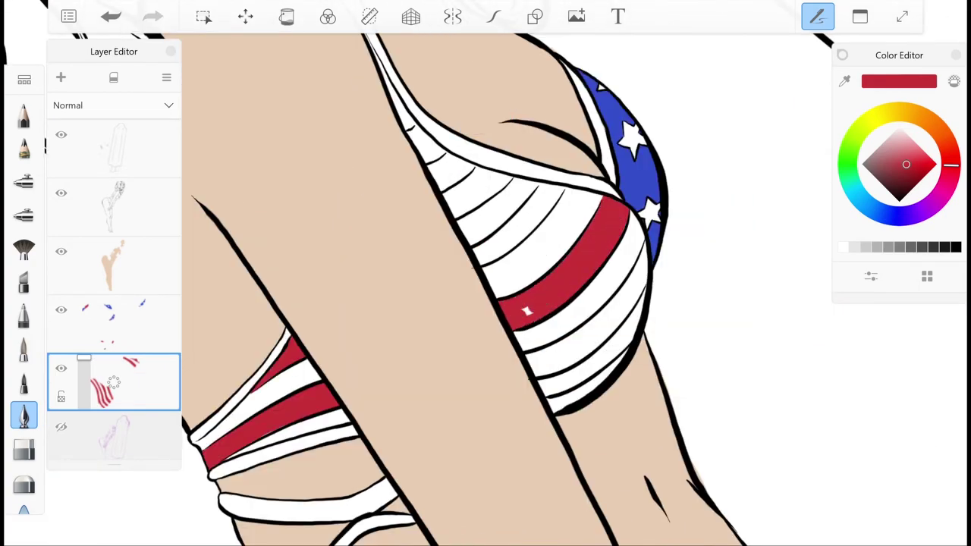
{"action": "mouse_move", "coordinate": [531, 357]}
{"action": "left_mouse_down"}
{"action": "mouse_move", "coordinate": [618, 299]}
{"action": "mouse_move", "coordinate": [647, 243]}
{"action": "left_mouse_up"}
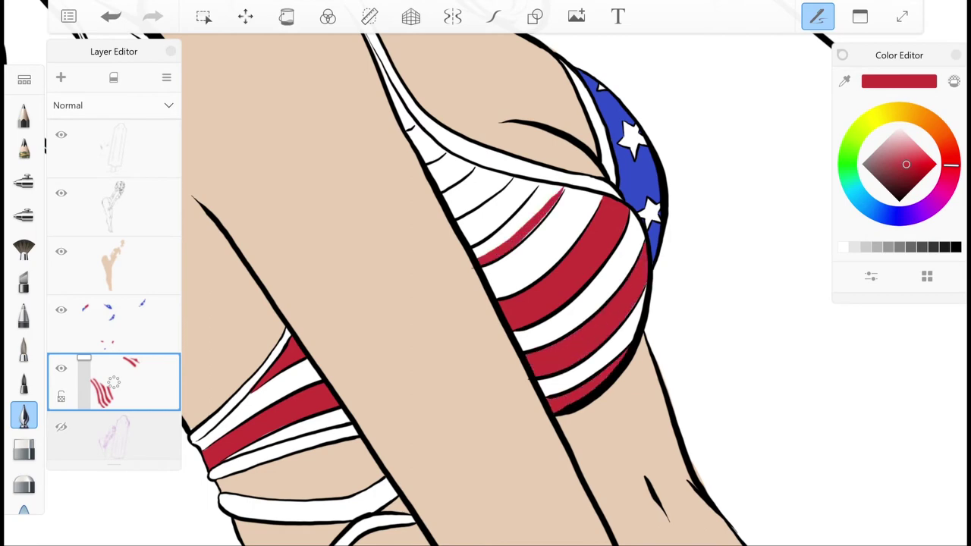
{"action": "left_click_drag", "start_coordinate": [560, 191], "coordinate": [479, 256]}
{"action": "scroll", "coordinate": [485, 288], "scroll_direction": "up", "scroll_amount": 3}
{"action": "left_click_drag", "start_coordinate": [476, 165], "coordinate": [442, 195]}
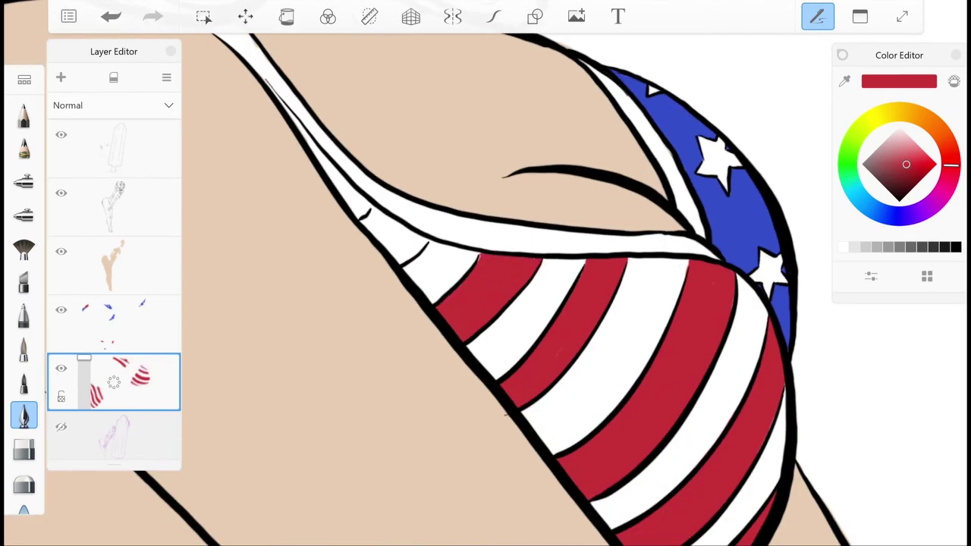
Choose a pink and paint the figure's tongue with it
{"action": "scroll", "coordinate": [485, 288], "scroll_direction": "down", "scroll_amount": 3}
{"action": "scroll", "coordinate": [486, 289], "scroll_direction": "down", "scroll_amount": 3}
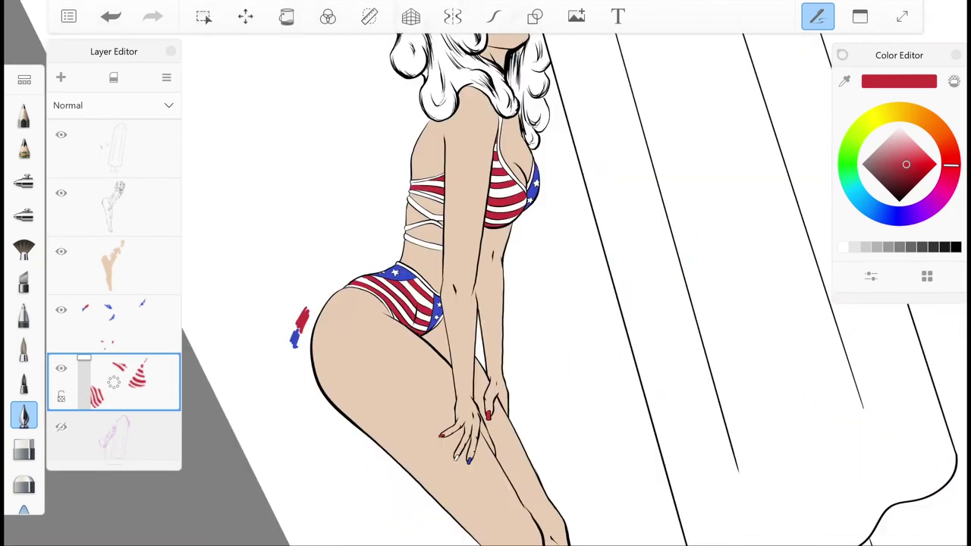
{"action": "left_click_drag", "start_coordinate": [486, 228], "coordinate": [486, 379]}
{"action": "scroll", "coordinate": [486, 289], "scroll_direction": "up", "scroll_amount": 3}
{"action": "left_click", "coordinate": [906, 156]}
{"action": "scroll", "coordinate": [485, 288], "scroll_direction": "down", "scroll_amount": 3}
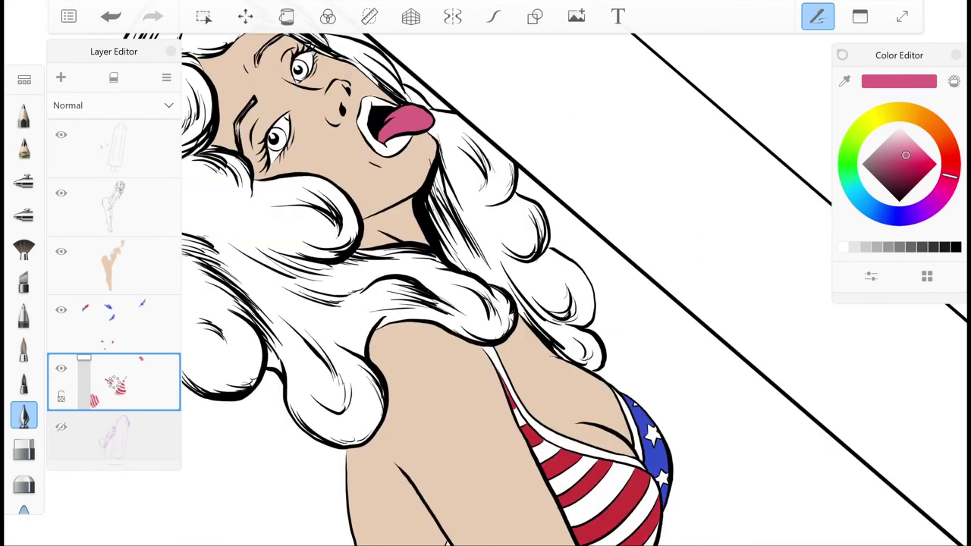
Switch back to the swimsuit red and paint the upper and lower lips
{"action": "left_click", "coordinate": [906, 165]}
{"action": "scroll", "coordinate": [486, 288], "scroll_direction": "up", "scroll_amount": 3}
{"action": "left_click_drag", "start_coordinate": [440, 258], "coordinate": [501, 220]}
{"action": "left_click_drag", "start_coordinate": [425, 152], "coordinate": [379, 228]}
Touch up the skin color around the face on the skin layer, using transparent and skin-tone paint
{"action": "left_click", "coordinate": [114, 265]}
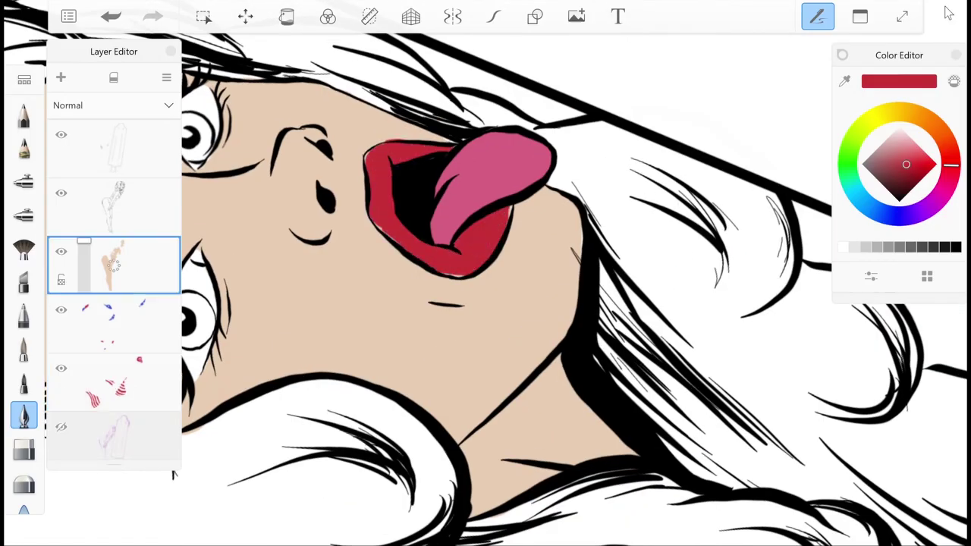
{"action": "scroll", "coordinate": [485, 289], "scroll_direction": "down", "scroll_amount": 3}
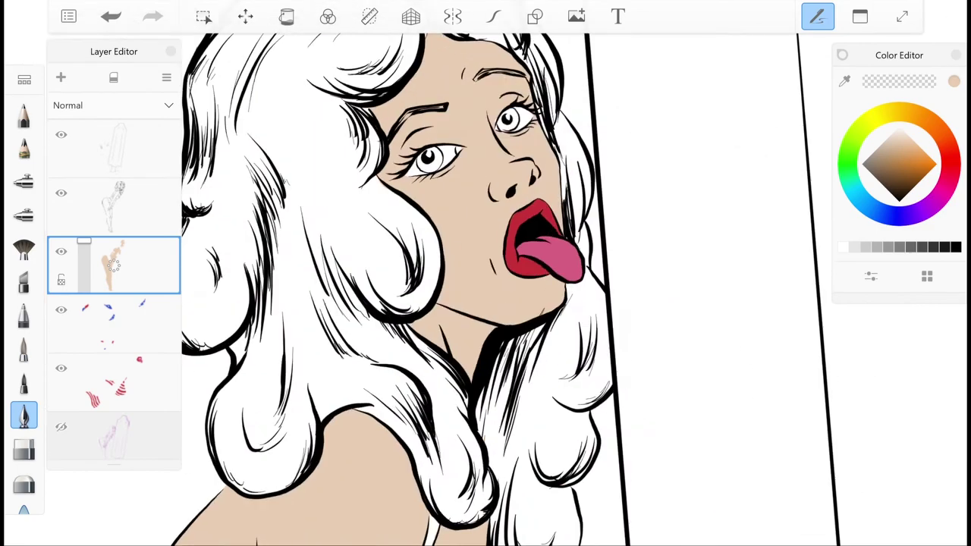
{"action": "scroll", "coordinate": [485, 289], "scroll_direction": "up", "scroll_amount": 3}
{"action": "scroll", "coordinate": [485, 288], "scroll_direction": "down", "scroll_amount": 5}
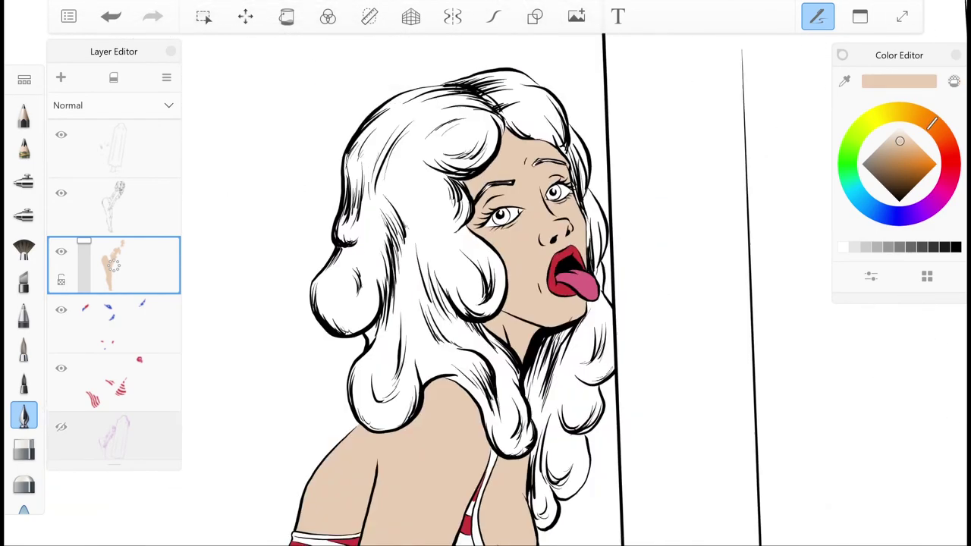
{"action": "scroll", "coordinate": [486, 289], "scroll_direction": "up", "scroll_amount": 2}
Add a layer below the red stripes and paint the swimsuit bottom's white stripes, trim and stars pale cream
{"action": "left_click", "coordinate": [114, 429]}
{"action": "scroll", "coordinate": [485, 288], "scroll_direction": "up", "scroll_amount": 3}
{"action": "left_click_drag", "start_coordinate": [931, 123], "coordinate": [887, 114]}
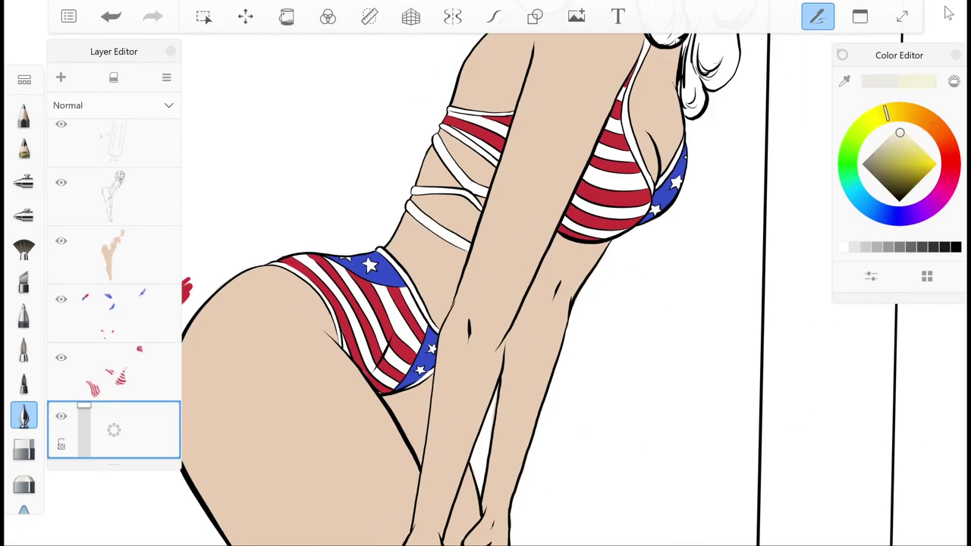
{"action": "left_click_drag", "start_coordinate": [380, 296], "coordinate": [365, 380]}
{"action": "scroll", "coordinate": [485, 289], "scroll_direction": "up", "scroll_amount": 2}
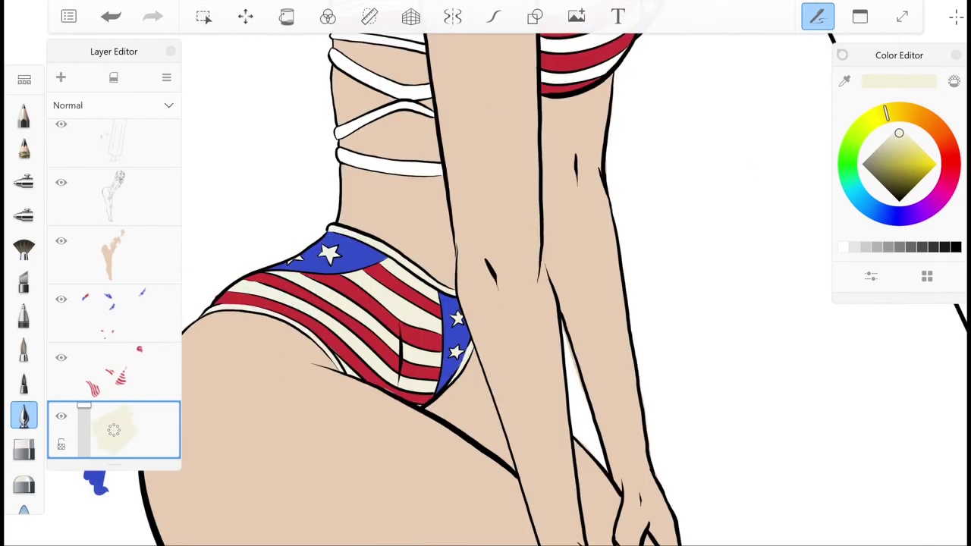
Erase the stray color along the swimsuit bottom's lower trim on the red layer with transparent paint
{"action": "left_click", "coordinate": [114, 254]}
{"action": "scroll", "coordinate": [485, 288], "scroll_direction": "up", "scroll_amount": 4}
{"action": "left_click", "coordinate": [114, 372]}
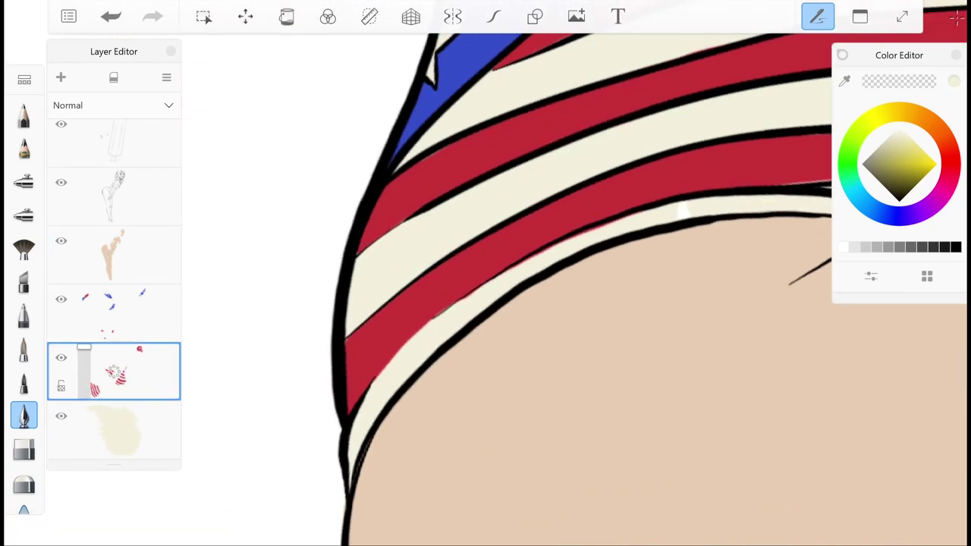
Paint the bikini top's crossing back straps and the back band's white stripes pale cream on the cream layer
{"action": "left_click", "coordinate": [114, 428]}
{"action": "scroll", "coordinate": [486, 288], "scroll_direction": "down", "scroll_amount": 2}
{"action": "scroll", "coordinate": [485, 288], "scroll_direction": "down", "scroll_amount": 3}
{"action": "left_click_drag", "start_coordinate": [509, 217], "coordinate": [347, 347]}
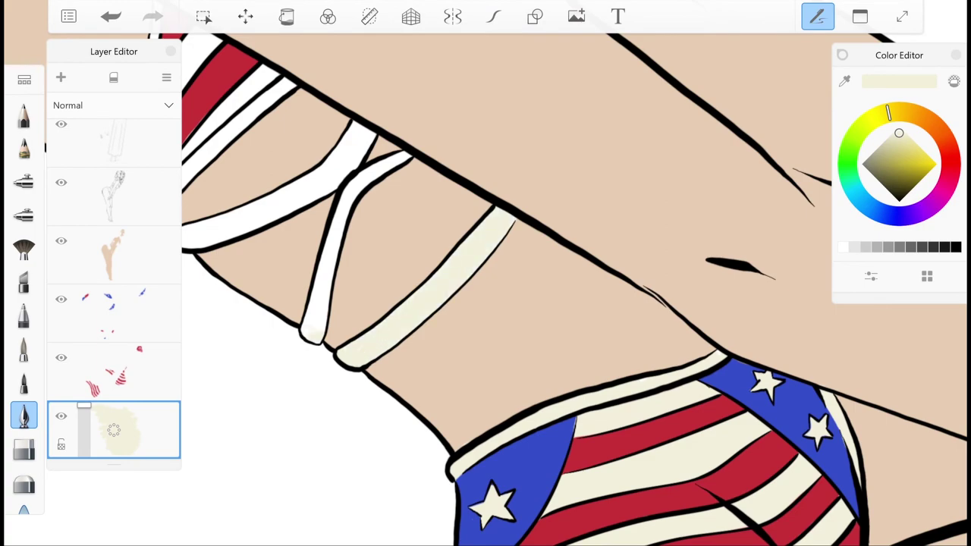
{"action": "left_click_drag", "start_coordinate": [372, 167], "coordinate": [319, 334]}
{"action": "left_click_drag", "start_coordinate": [524, 244], "coordinate": [379, 350]}
{"action": "left_click_drag", "start_coordinate": [449, 205], "coordinate": [354, 334]}
{"action": "left_click_drag", "start_coordinate": [425, 196], "coordinate": [356, 293]}
{"action": "left_click_drag", "start_coordinate": [331, 159], "coordinate": [315, 304]}
Paint the bikini top's front straps, trim, white cup stripes and stars pale cream
{"action": "scroll", "coordinate": [486, 288], "scroll_direction": "up", "scroll_amount": 3}
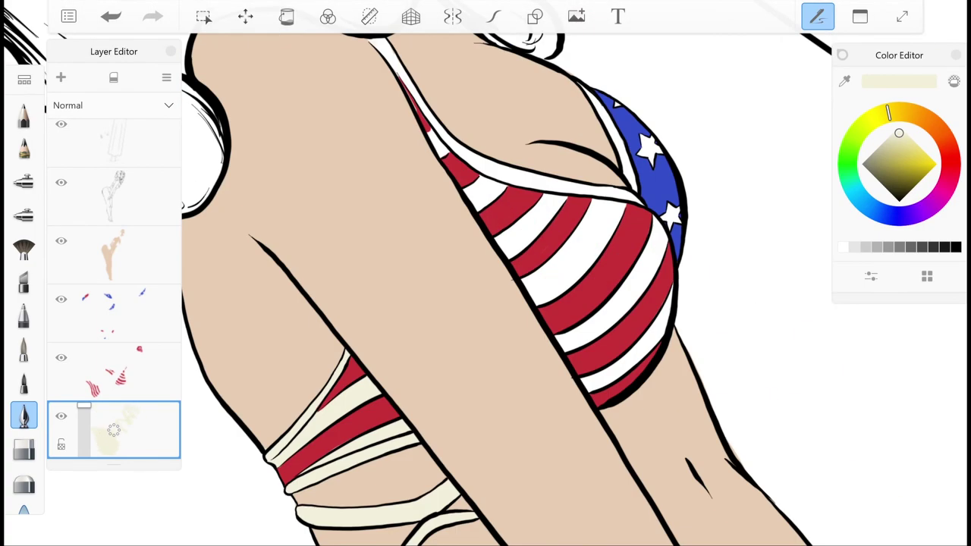
{"action": "mouse_move", "coordinate": [380, 45]}
{"action": "left_mouse_down"}
{"action": "mouse_move", "coordinate": [634, 194]}
{"action": "mouse_move", "coordinate": [600, 387]}
{"action": "left_mouse_up"}
{"action": "left_click_drag", "start_coordinate": [633, 349], "coordinate": [466, 182]}
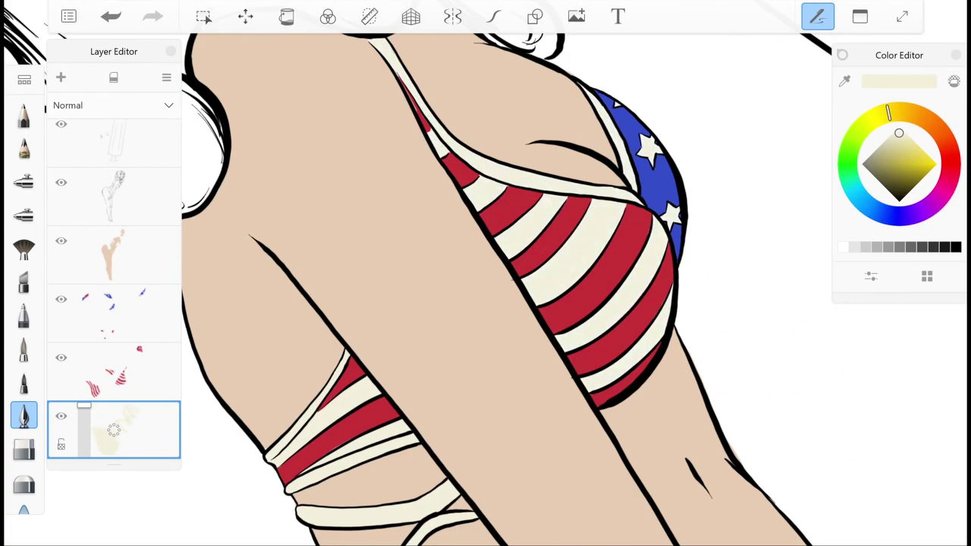
Choose a medium brown and paint the hair framing the face and the front locks falling over the chest
{"action": "scroll", "coordinate": [485, 288], "scroll_direction": "down", "scroll_amount": 4}
{"action": "scroll", "coordinate": [485, 289], "scroll_direction": "up", "scroll_amount": 1}
{"action": "scroll", "coordinate": [486, 288], "scroll_direction": "up", "scroll_amount": 2}
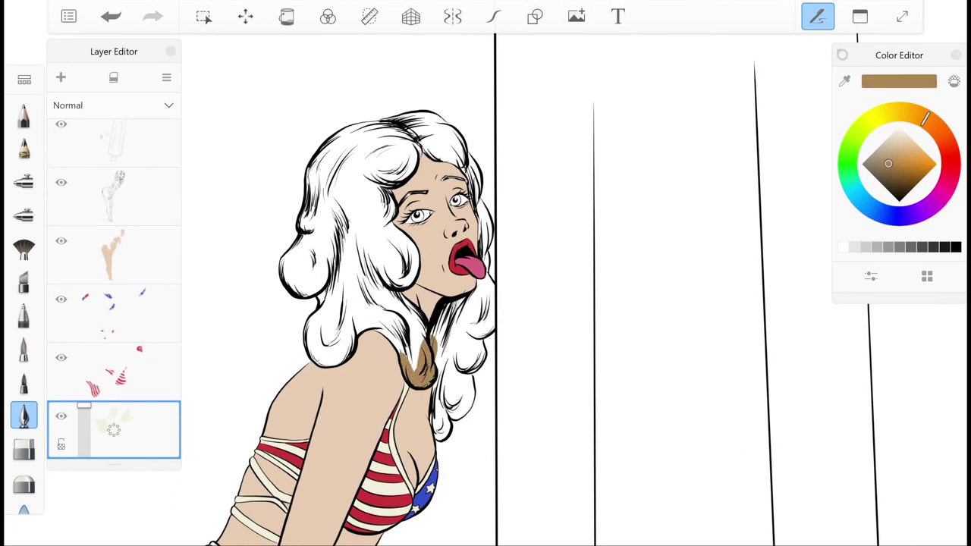
{"action": "left_click_drag", "start_coordinate": [396, 283], "coordinate": [384, 357]}
{"action": "left_click", "coordinate": [23, 348]}
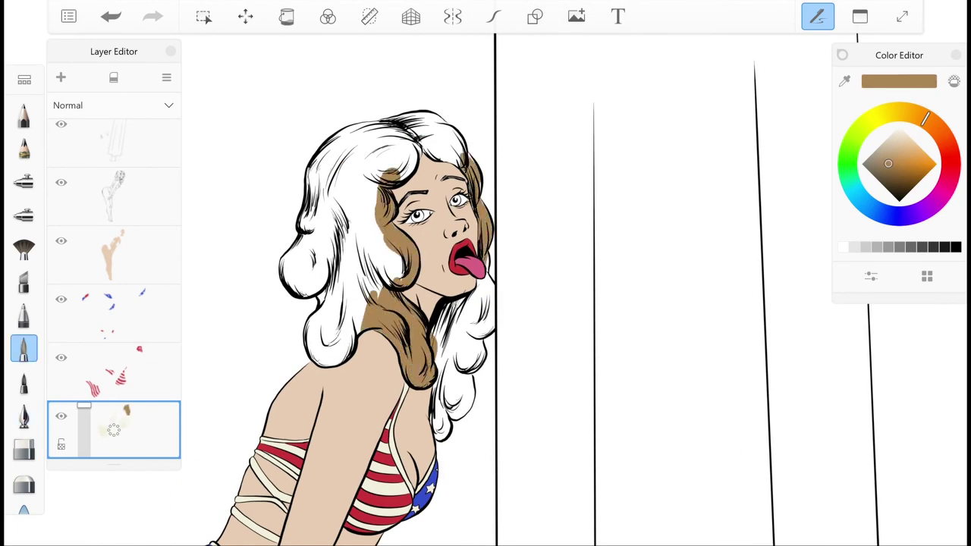
{"action": "mouse_move", "coordinate": [482, 282]}
{"action": "left_mouse_down"}
{"action": "mouse_move", "coordinate": [448, 376]}
{"action": "mouse_move", "coordinate": [447, 436]}
{"action": "left_mouse_up"}
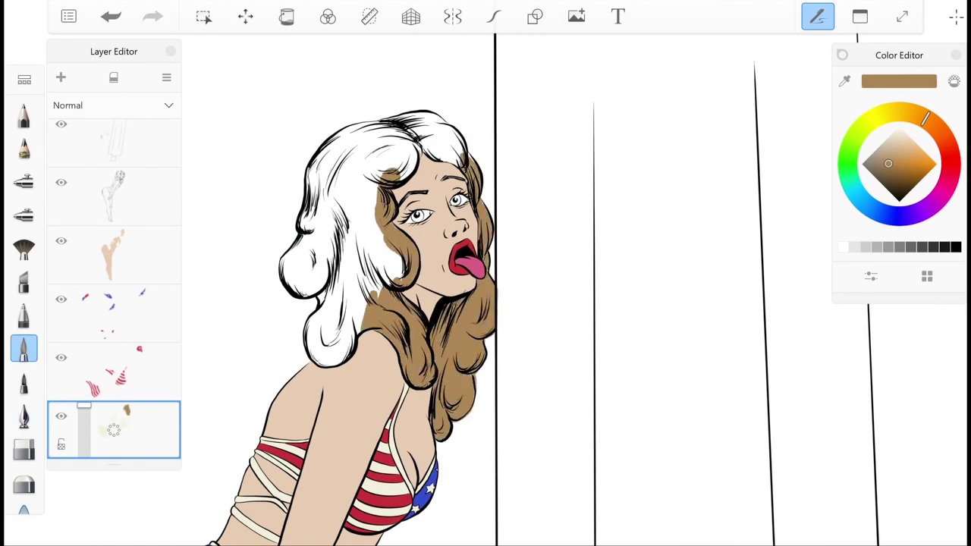
Fill the large back curls and the crown of the hair with the same brown
{"action": "left_click_drag", "start_coordinate": [402, 231], "coordinate": [315, 365]}
{"action": "left_click_drag", "start_coordinate": [345, 334], "coordinate": [288, 220]}
{"action": "left_click_drag", "start_coordinate": [281, 273], "coordinate": [319, 163]}
{"action": "left_click_drag", "start_coordinate": [395, 129], "coordinate": [345, 251]}
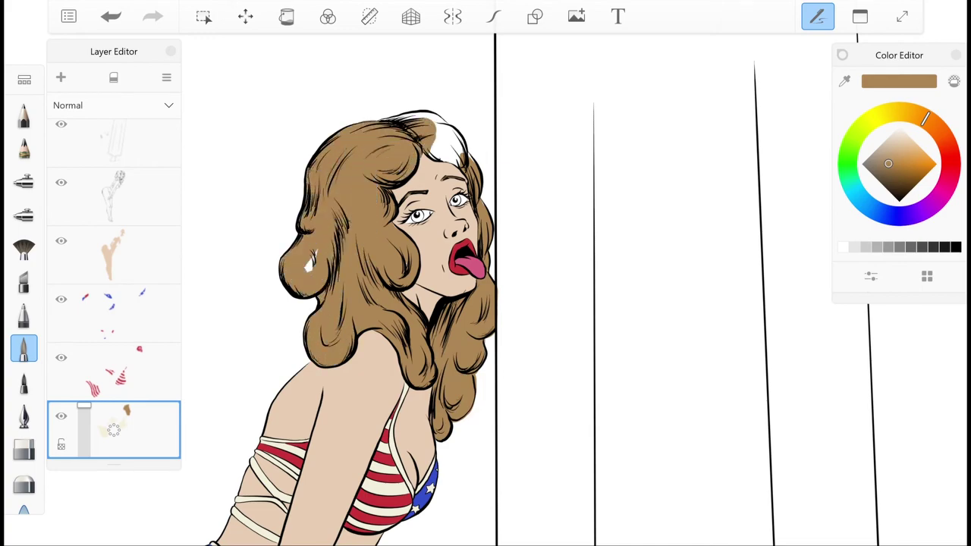
{"action": "left_click_drag", "start_coordinate": [532, 303], "coordinate": [577, 250]}
{"action": "mouse_move", "coordinate": [531, 303]}
{"action": "left_mouse_down"}
{"action": "mouse_move", "coordinate": [485, 250]}
{"action": "mouse_move", "coordinate": [470, 288]}
{"action": "mouse_move", "coordinate": [531, 319]}
{"action": "mouse_move", "coordinate": [455, 288]}
{"action": "left_mouse_up"}
Erase the brown overspill outside the hair outline around the crown with transparent paint
{"action": "left_click", "coordinate": [114, 255]}
{"action": "left_click", "coordinate": [114, 429]}
{"action": "left_click", "coordinate": [23, 415]}
{"action": "left_click_drag", "start_coordinate": [455, 380], "coordinate": [486, 190]}
{"action": "left_click_drag", "start_coordinate": [486, 273], "coordinate": [532, 319]}
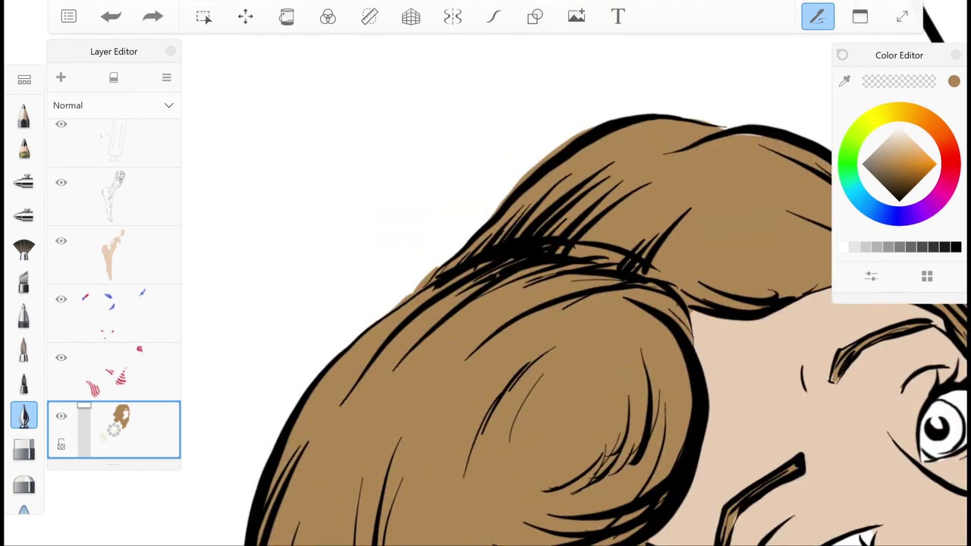
{"action": "mouse_move", "coordinate": [486, 273]}
{"action": "left_mouse_down"}
{"action": "mouse_move", "coordinate": [455, 288]}
{"action": "mouse_move", "coordinate": [501, 258]}
{"action": "mouse_move", "coordinate": [532, 304]}
{"action": "mouse_move", "coordinate": [485, 273]}
{"action": "left_mouse_up"}
Carve white highlights into the tongue by erasing the pink and the brown beneath it on their layers
{"action": "left_click", "coordinate": [114, 371]}
{"action": "key", "text": "ctrl+z"}
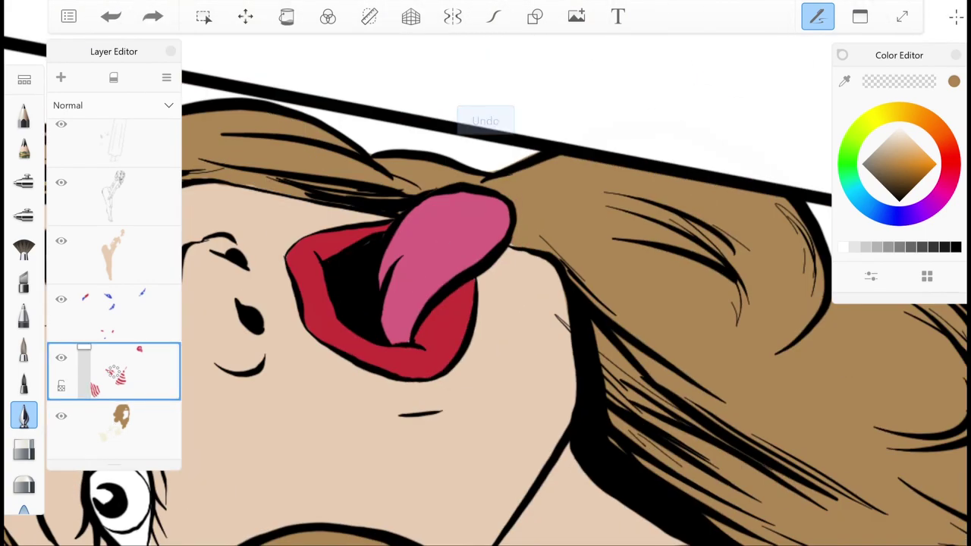
{"action": "left_click_drag", "start_coordinate": [407, 305], "coordinate": [455, 220]}
{"action": "key", "text": "ctrl+z"}
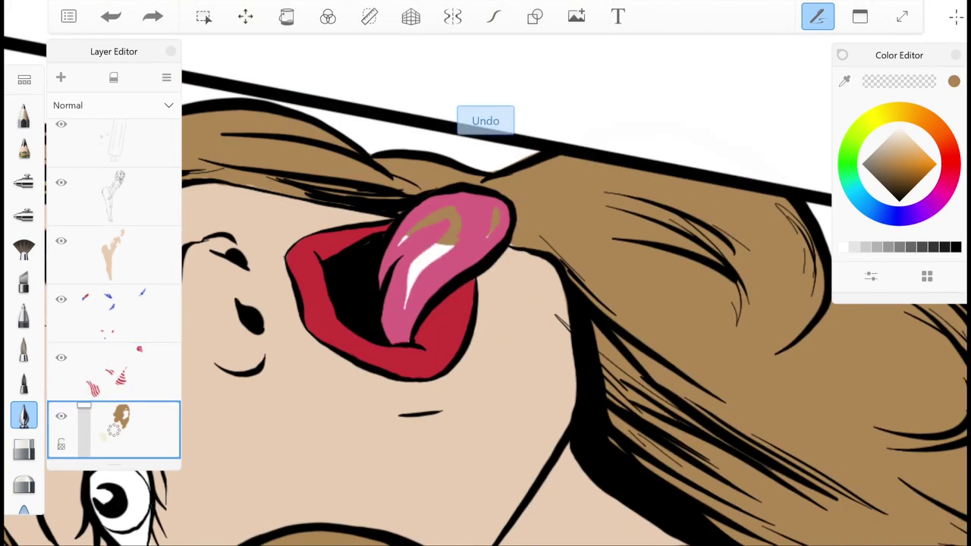
{"action": "mouse_move", "coordinate": [486, 273]}
{"action": "left_mouse_down"}
{"action": "mouse_move", "coordinate": [455, 289]}
{"action": "mouse_move", "coordinate": [425, 274]}
{"action": "left_mouse_up"}
Choose a light blue and paint the irises of both eyes on the hair color layer
{"action": "left_click", "coordinate": [114, 255]}
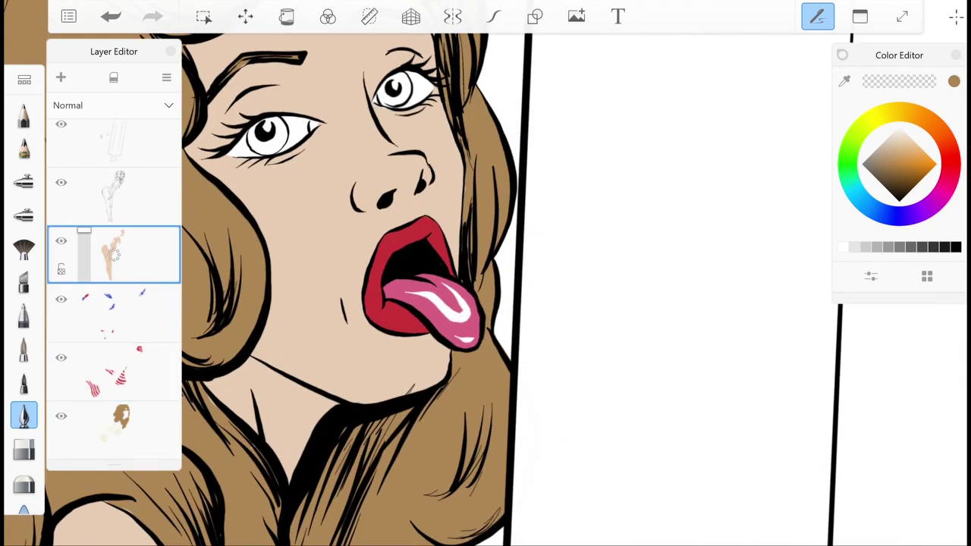
{"action": "left_click", "coordinate": [865, 204]}
{"action": "left_click", "coordinate": [906, 166]}
{"action": "left_click_drag", "start_coordinate": [485, 273], "coordinate": [576, 251]}
{"action": "left_click", "coordinate": [114, 428]}
{"action": "left_click_drag", "start_coordinate": [371, 136], "coordinate": [398, 148]}
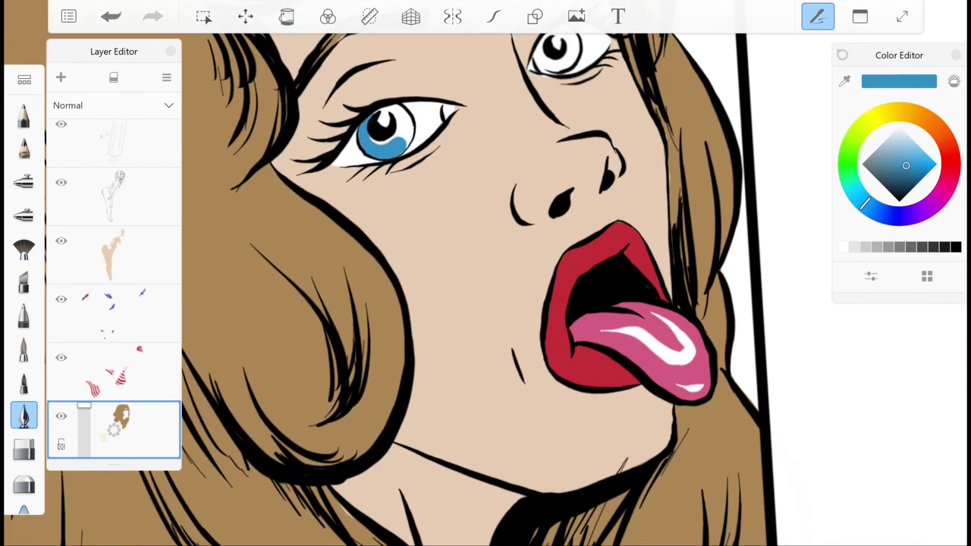
{"action": "left_click_drag", "start_coordinate": [486, 273], "coordinate": [425, 403]}
{"action": "key", "text": "ctrl+z"}
{"action": "left_click_drag", "start_coordinate": [467, 151], "coordinate": [494, 171]}
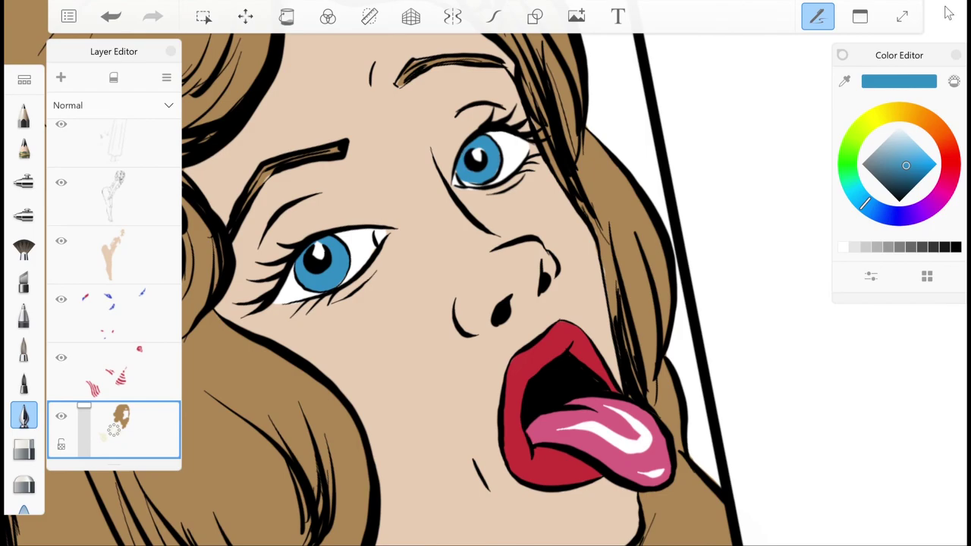
Add a layer below the hair color and paint the whites of the eyes pale cream
{"action": "left_click", "coordinate": [113, 254]}
{"action": "scroll", "coordinate": [486, 273], "scroll_direction": "down", "scroll_amount": 3}
{"action": "left_click_drag", "start_coordinate": [486, 273], "coordinate": [456, 227]}
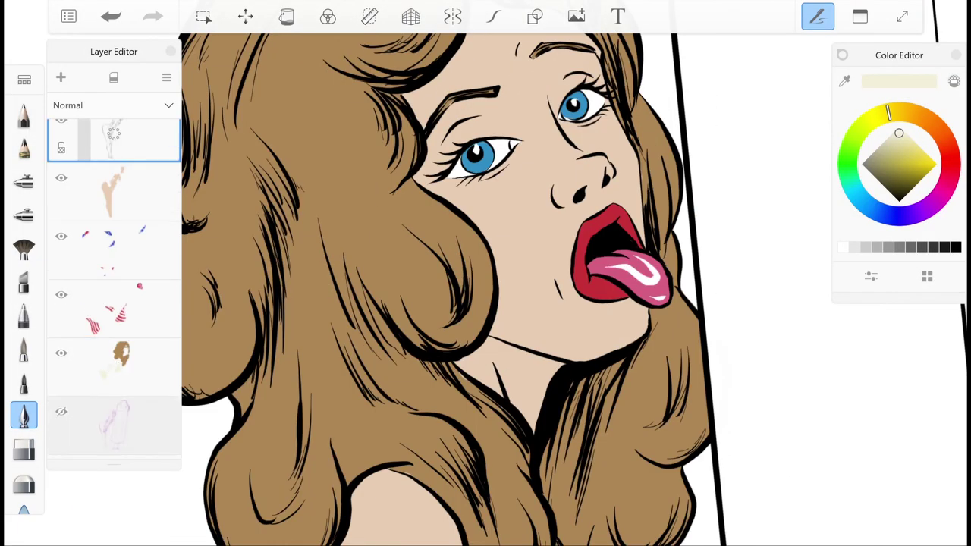
{"action": "left_click", "coordinate": [113, 416]}
{"action": "scroll", "coordinate": [486, 273], "scroll_direction": "down", "scroll_amount": 5}
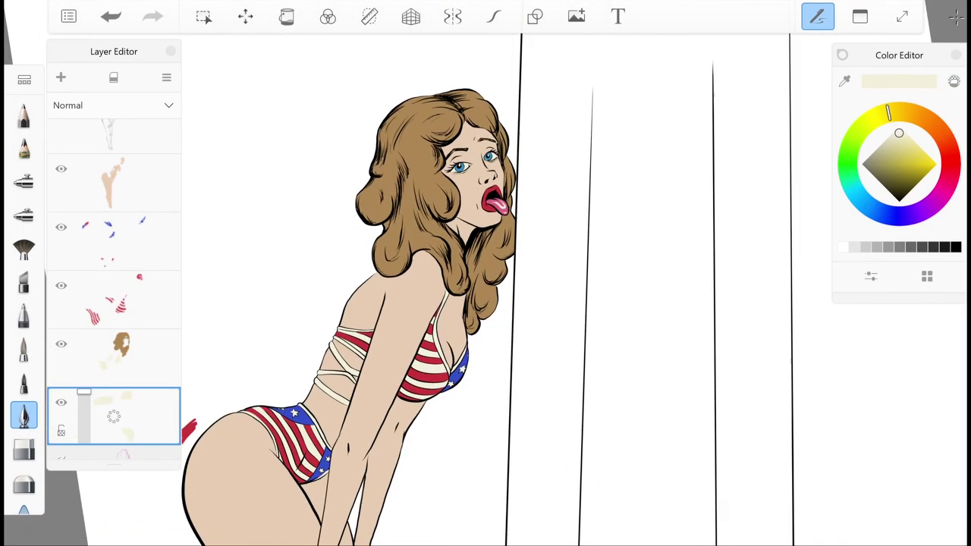
{"action": "scroll", "coordinate": [486, 273], "scroll_direction": "up", "scroll_amount": 3}
{"action": "scroll", "coordinate": [486, 273], "scroll_direction": "down", "scroll_amount": 3}
Draw a curved high heel in black on the near shoe in the line art layer
{"action": "left_click_drag", "start_coordinate": [486, 273], "coordinate": [531, 190]}
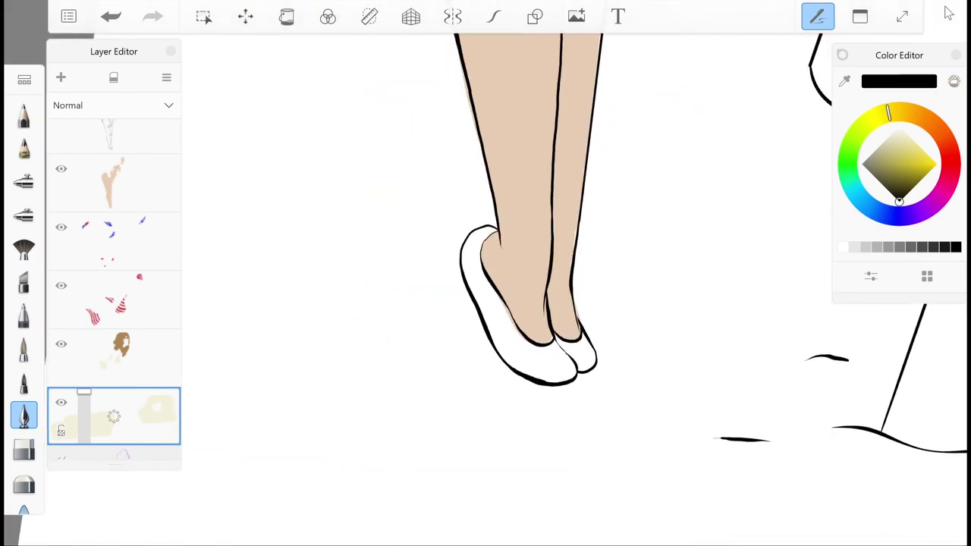
{"action": "left_click", "coordinate": [114, 135]}
{"action": "key", "text": "ctrl+z"}
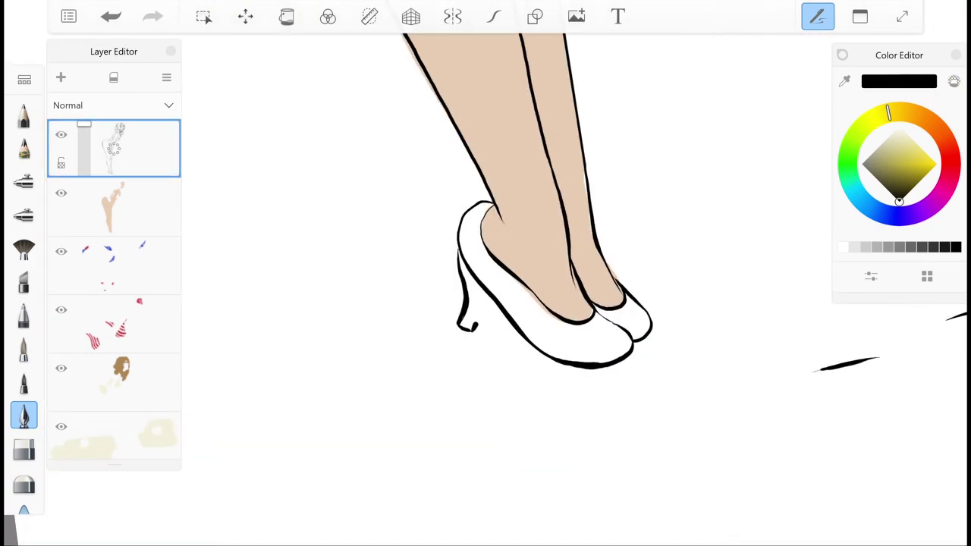
{"action": "scroll", "coordinate": [486, 273], "scroll_direction": "down", "scroll_amount": 3}
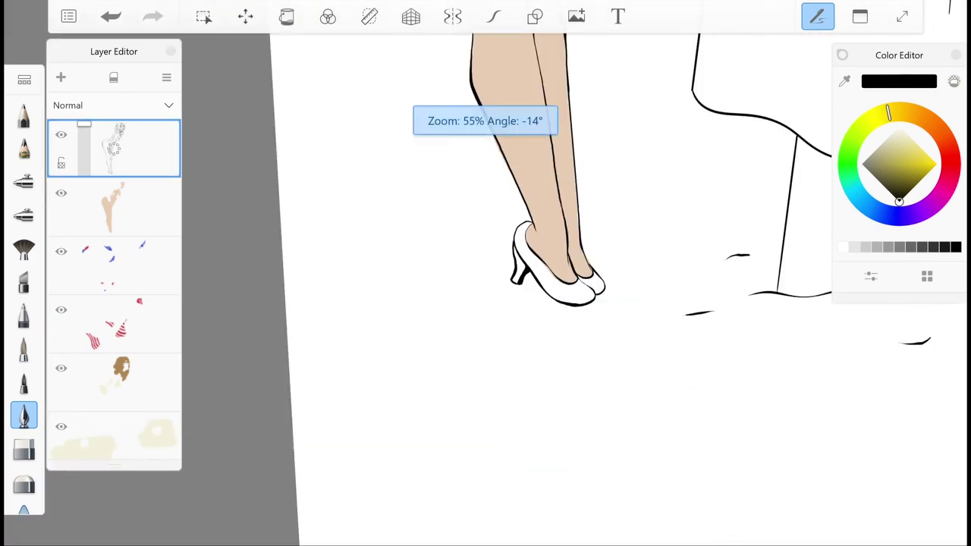
{"action": "scroll", "coordinate": [485, 273], "scroll_direction": "up", "scroll_amount": 3}
Erase the skin color spilling over the shoe openings on the skin layer
{"action": "left_click", "coordinate": [114, 207]}
{"action": "key", "text": "alt"}
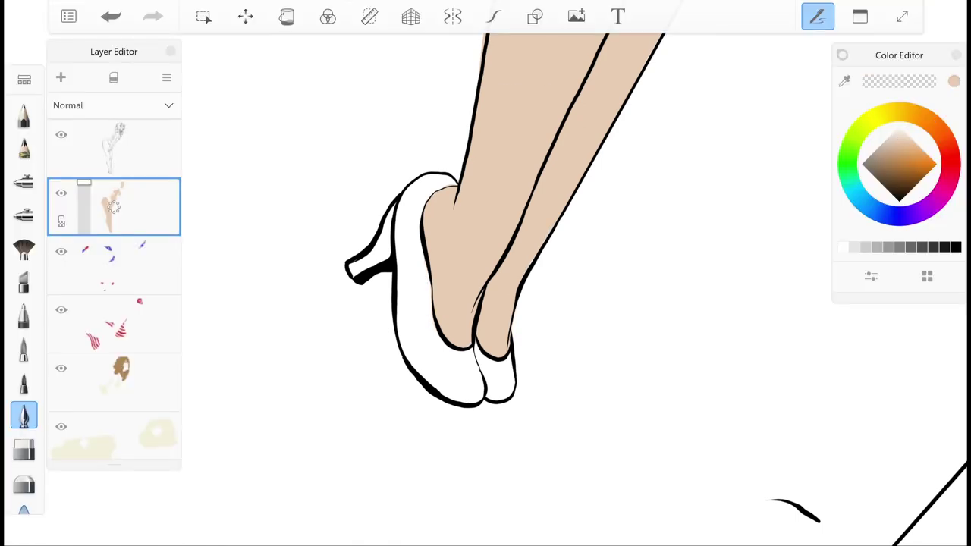
{"action": "scroll", "coordinate": [486, 273], "scroll_direction": "down", "scroll_amount": 3}
Sample the swimwear's blue and paint both high heels with it on the blue color layer
{"action": "scroll", "coordinate": [485, 273], "scroll_direction": "up", "scroll_amount": 5}
{"action": "key", "text": "alt"}
{"action": "left_click", "coordinate": [114, 265]}
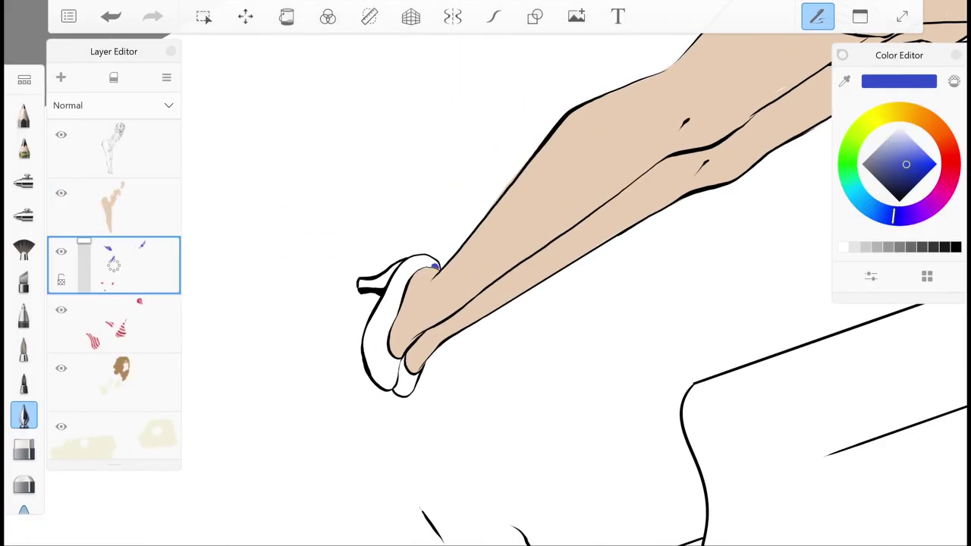
{"action": "left_click_drag", "start_coordinate": [388, 286], "coordinate": [393, 385]}
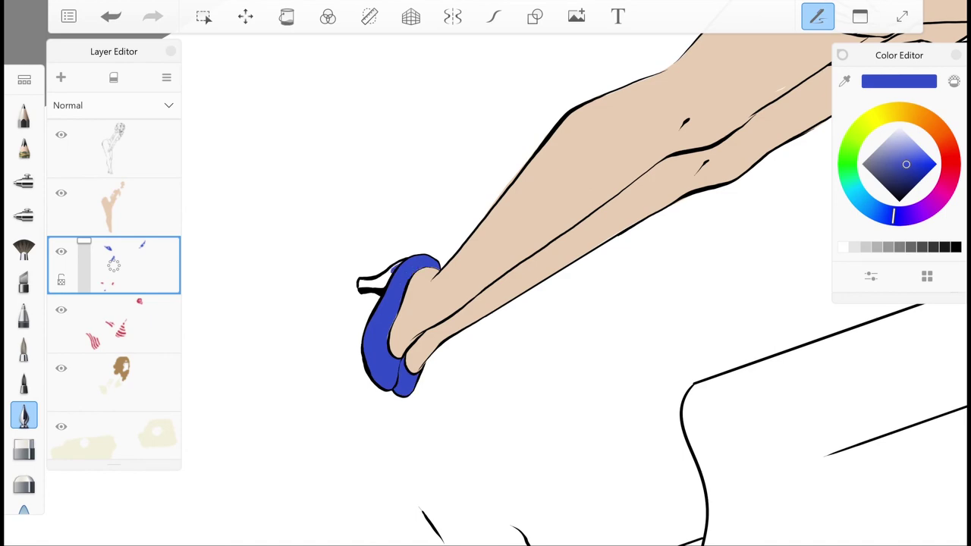
{"action": "left_click", "coordinate": [114, 207]}
{"action": "left_click_drag", "start_coordinate": [485, 273], "coordinate": [456, 394]}
{"action": "left_click", "coordinate": [493, 228], "text": "alt"}
{"action": "mouse_move", "coordinate": [485, 273]}
{"action": "left_mouse_down"}
{"action": "mouse_move", "coordinate": [455, 304]}
{"action": "mouse_move", "coordinate": [485, 274]}
{"action": "mouse_move", "coordinate": [455, 319]}
{"action": "left_mouse_up"}
Fill the popsicle's section nearest the stick with the same blue on the blue layer, ending in a wavy edge
{"action": "left_click", "coordinate": [114, 264]}
{"action": "left_click", "coordinate": [277, 456], "text": "alt"}
{"action": "left_click", "coordinate": [23, 348]}
{"action": "mouse_move", "coordinate": [358, 145]}
{"action": "left_mouse_down"}
{"action": "mouse_move", "coordinate": [300, 356]}
{"action": "mouse_move", "coordinate": [417, 406]}
{"action": "mouse_move", "coordinate": [505, 365]}
{"action": "mouse_move", "coordinate": [524, 323]}
{"action": "left_mouse_up"}
{"action": "left_click_drag", "start_coordinate": [486, 273], "coordinate": [531, 228]}
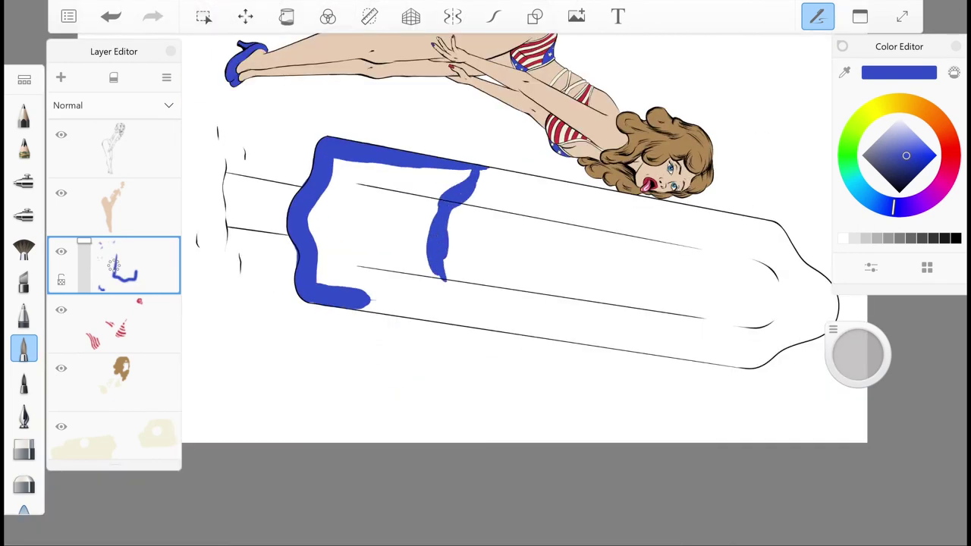
{"action": "left_click_drag", "start_coordinate": [486, 273], "coordinate": [456, 319]}
{"action": "left_click_drag", "start_coordinate": [304, 228], "coordinate": [425, 319]}
{"action": "left_click_drag", "start_coordinate": [356, 228], "coordinate": [425, 318]}
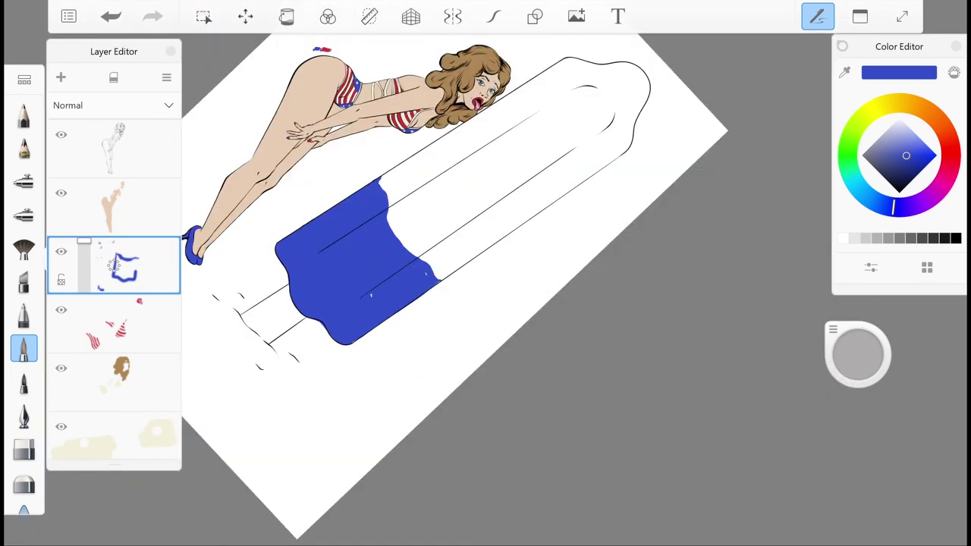
{"action": "left_click_drag", "start_coordinate": [486, 274], "coordinate": [456, 318]}
Refine the blue section's outline and smooth its wavy edge, erasing color that spills past the line art
{"action": "left_click", "coordinate": [23, 416]}
{"action": "left_click", "coordinate": [493, 16]}
{"action": "left_click_drag", "start_coordinate": [485, 273], "coordinate": [455, 319]}
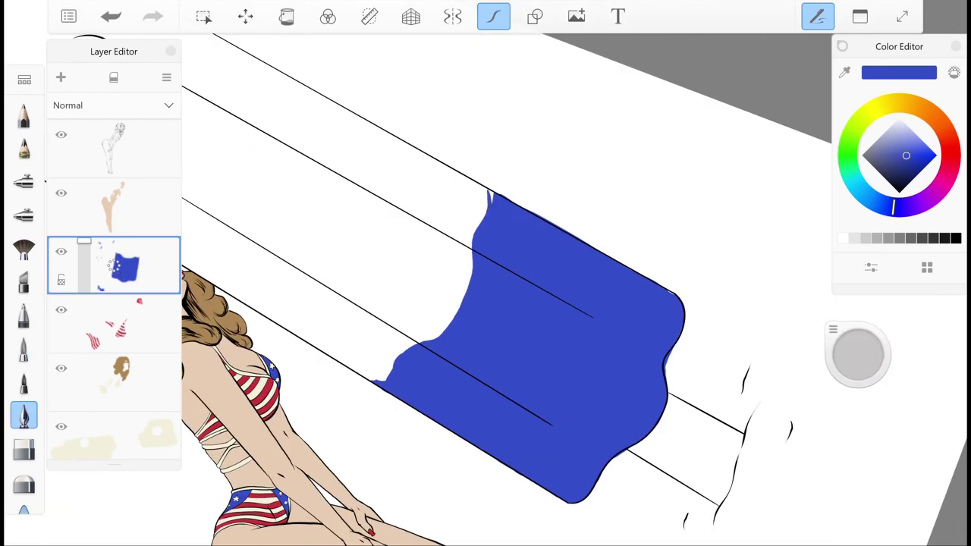
{"action": "left_click_drag", "start_coordinate": [486, 273], "coordinate": [456, 319]}
{"action": "left_click", "coordinate": [494, 16]}
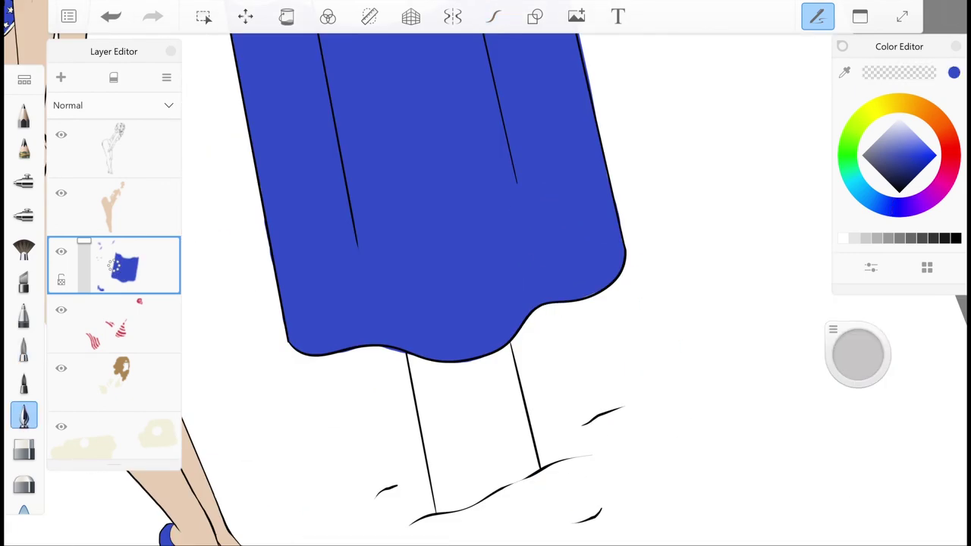
{"action": "left_click_drag", "start_coordinate": [486, 274], "coordinate": [456, 319]}
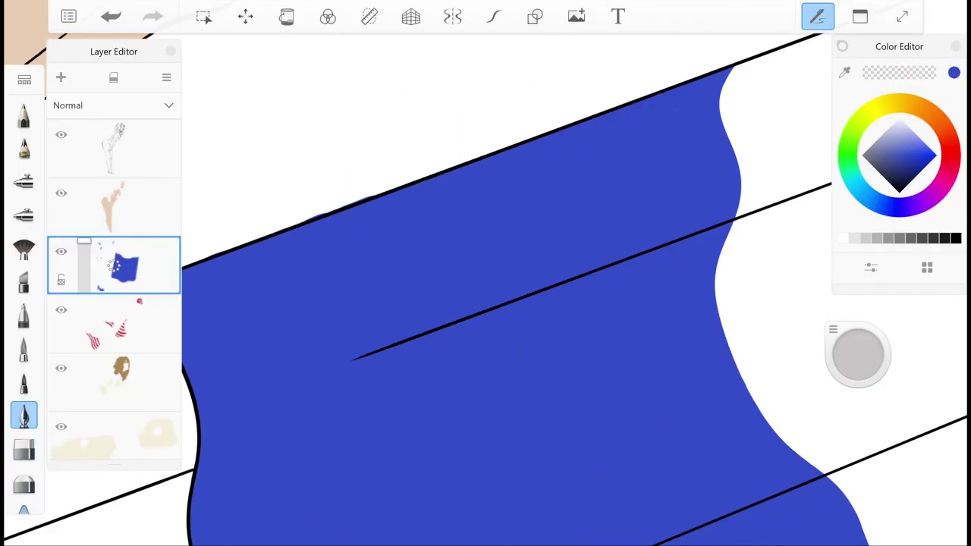
{"action": "left_click_drag", "start_coordinate": [486, 273], "coordinate": [470, 296]}
Draw a smooth wavy red boundary across the popsicle below its tip on the red color layer
{"action": "left_click", "coordinate": [288, 152]}
{"action": "left_click_drag", "start_coordinate": [410, 296], "coordinate": [349, 305]}
{"action": "left_click_drag", "start_coordinate": [486, 273], "coordinate": [456, 318]}
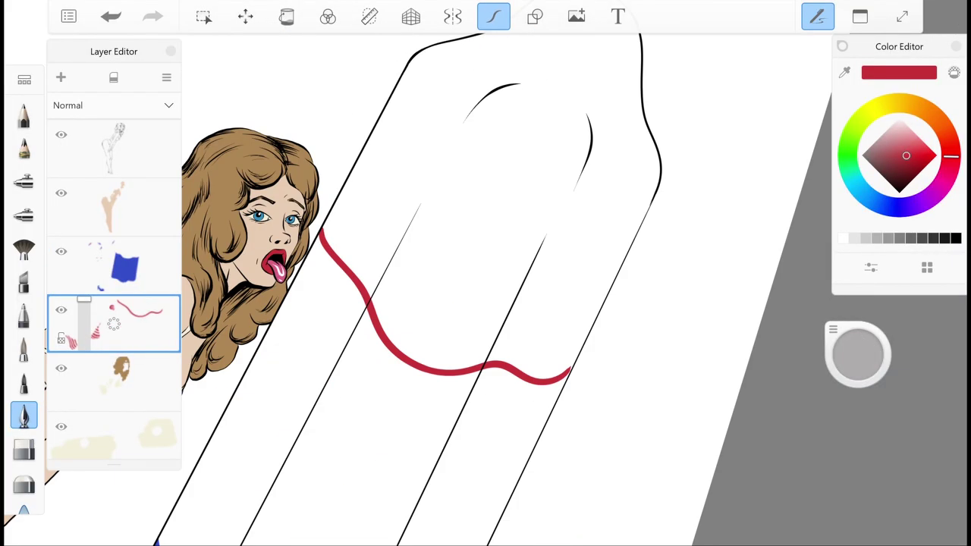
{"action": "left_click_drag", "start_coordinate": [569, 372], "coordinate": [592, 327]}
{"action": "left_click_drag", "start_coordinate": [486, 273], "coordinate": [455, 319]}
Fill the popsicle's tip with red from the wavy boundary up to the line art and tidy the edges
{"action": "left_click", "coordinate": [24, 347]}
{"action": "left_click_drag", "start_coordinate": [326, 182], "coordinate": [543, 194]}
{"action": "left_click_drag", "start_coordinate": [486, 273], "coordinate": [471, 296]}
{"action": "mouse_move", "coordinate": [444, 201]}
{"action": "left_mouse_down"}
{"action": "mouse_move", "coordinate": [463, 196]}
{"action": "mouse_move", "coordinate": [353, 319]}
{"action": "mouse_move", "coordinate": [562, 251]}
{"action": "mouse_move", "coordinate": [494, 440]}
{"action": "left_mouse_up"}
{"action": "left_click_drag", "start_coordinate": [486, 273], "coordinate": [471, 296]}
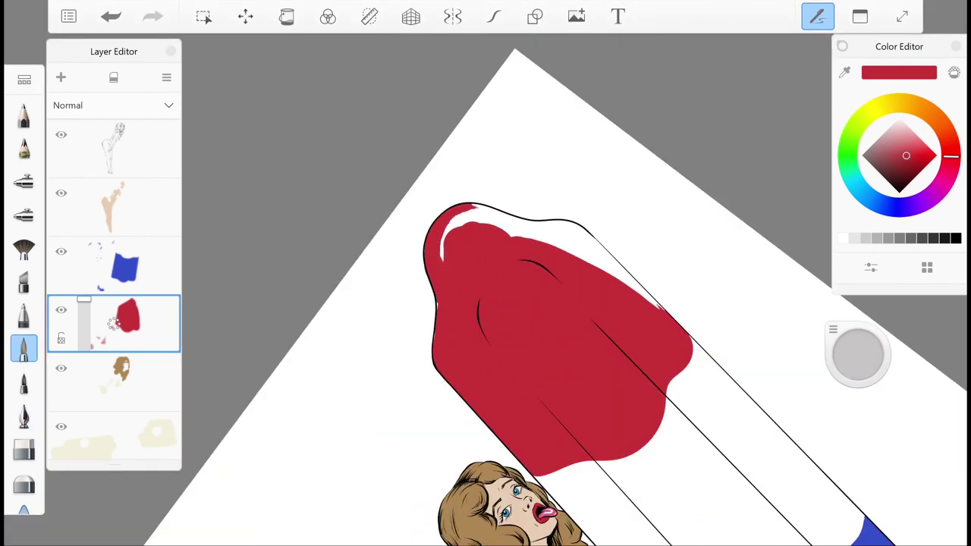
{"action": "mouse_move", "coordinate": [444, 227]}
{"action": "left_mouse_down"}
{"action": "mouse_move", "coordinate": [550, 228]}
{"action": "mouse_move", "coordinate": [652, 304]}
{"action": "left_mouse_up"}
{"action": "left_click_drag", "start_coordinate": [486, 273], "coordinate": [456, 319]}
{"action": "left_click", "coordinate": [24, 415]}
{"action": "left_click_drag", "start_coordinate": [486, 273], "coordinate": [455, 319]}
Paint the popsicle stick brown on the hair color layer, filling it down to the ground line
{"action": "left_click", "coordinate": [114, 382]}
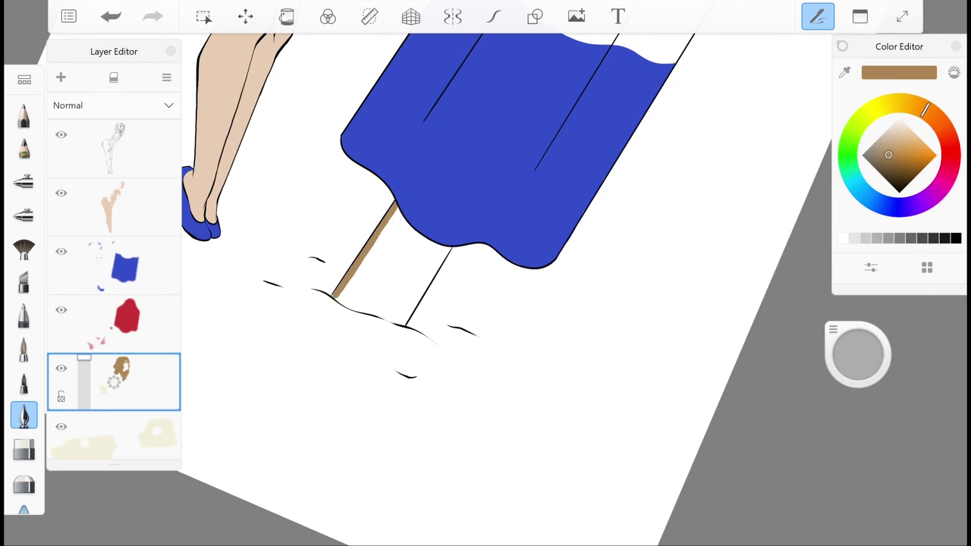
{"action": "left_click_drag", "start_coordinate": [444, 244], "coordinate": [419, 286]}
{"action": "left_click", "coordinate": [24, 348]}
{"action": "left_click_drag", "start_coordinate": [424, 220], "coordinate": [364, 296]}
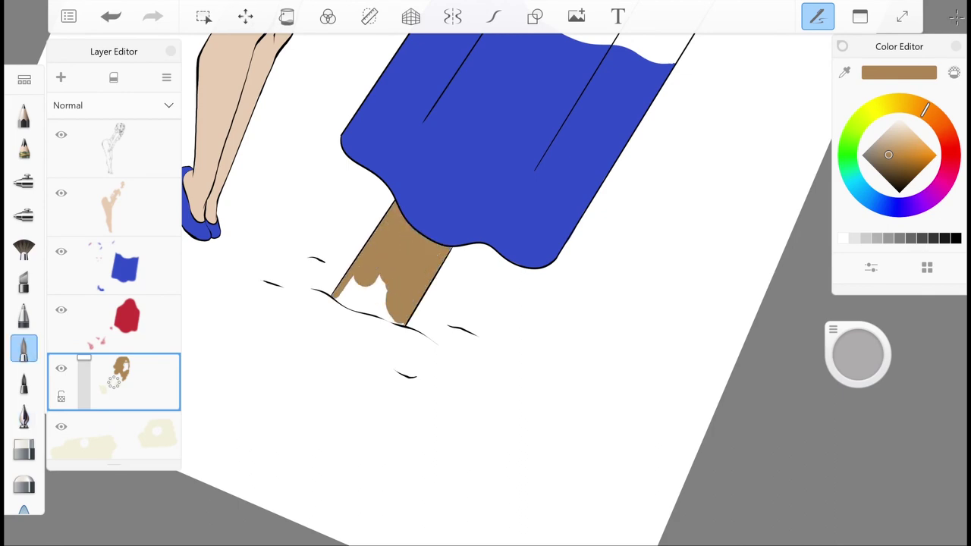
{"action": "left_click_drag", "start_coordinate": [486, 273], "coordinate": [455, 319]}
{"action": "left_click_drag", "start_coordinate": [349, 265], "coordinate": [432, 228]}
{"action": "left_click_drag", "start_coordinate": [486, 273], "coordinate": [455, 319]}
Cut glossy highlight shapes out of the popsicle's red and blue sections on their layers using the transparent color
{"action": "left_click", "coordinate": [114, 323]}
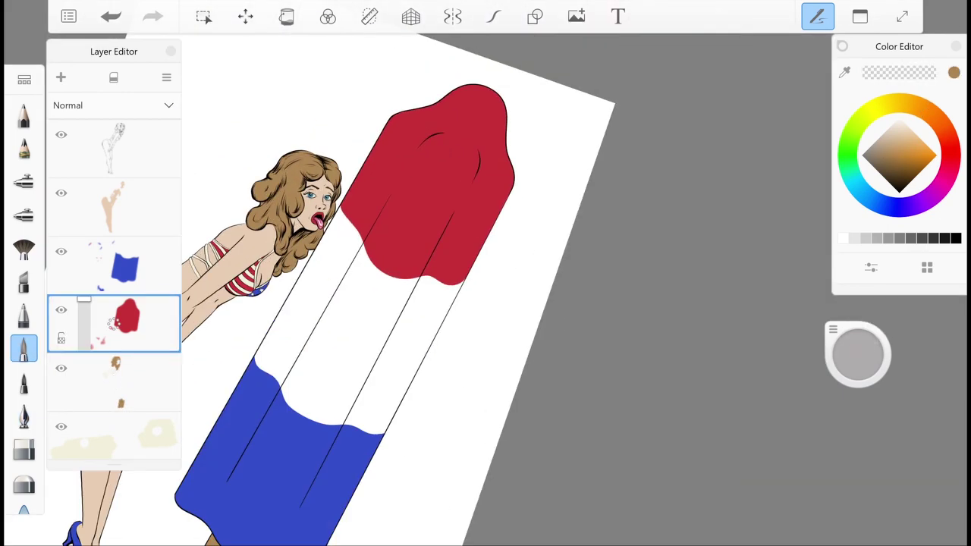
{"action": "left_click", "coordinate": [493, 16]}
{"action": "left_click_drag", "start_coordinate": [485, 273], "coordinate": [455, 319]}
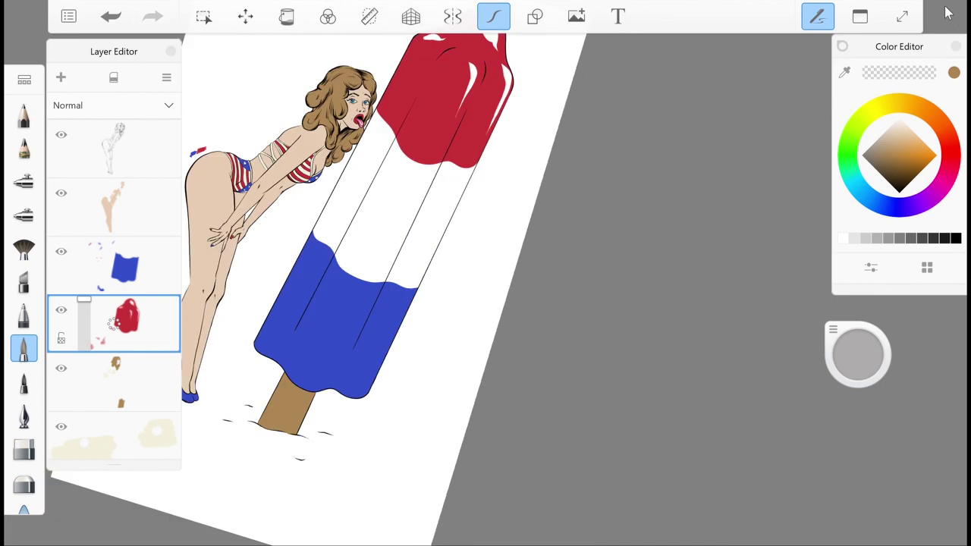
{"action": "left_click", "coordinate": [114, 264]}
{"action": "left_click_drag", "start_coordinate": [349, 345], "coordinate": [326, 378]}
{"action": "mouse_move", "coordinate": [485, 273]}
{"action": "left_mouse_down"}
{"action": "mouse_move", "coordinate": [425, 357]}
{"action": "mouse_move", "coordinate": [516, 270]}
{"action": "mouse_move", "coordinate": [383, 349]}
{"action": "left_mouse_up"}
Paint jagged black cast shadows beneath the high heels and beside the popsicle stick's base on the lowest visible color layer
{"action": "left_click", "coordinate": [114, 431]}
{"action": "left_click", "coordinate": [955, 239]}
{"action": "left_click", "coordinate": [24, 416]}
{"action": "left_click", "coordinate": [24, 349]}
{"action": "left_click_drag", "start_coordinate": [452, 264], "coordinate": [372, 350]}
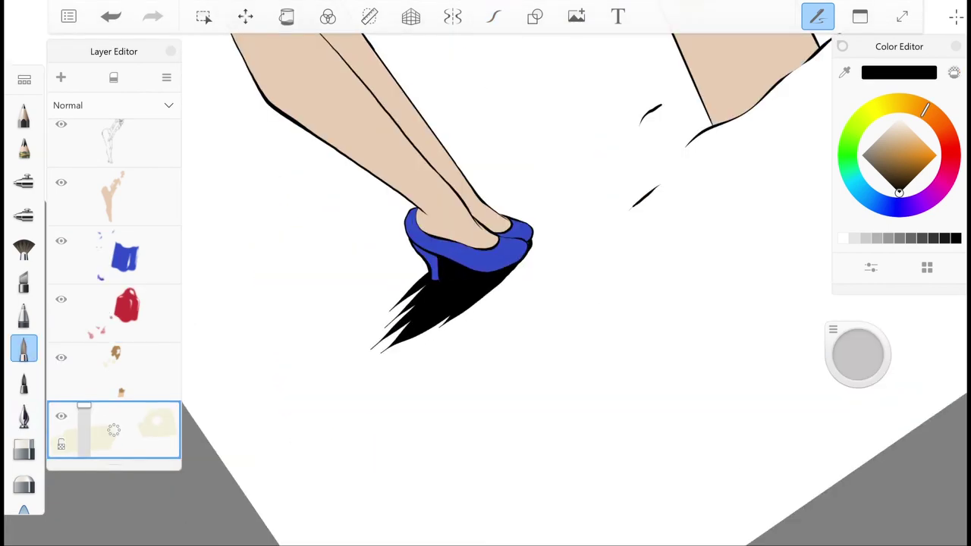
{"action": "left_click_drag", "start_coordinate": [485, 273], "coordinate": [456, 318]}
{"action": "left_click_drag", "start_coordinate": [432, 327], "coordinate": [391, 348]}
{"action": "left_click_drag", "start_coordinate": [485, 273], "coordinate": [455, 318]}
Sign the drawing in black beside the figure's thigh on the line art layer
{"action": "left_click", "coordinate": [113, 148]}
{"action": "left_click", "coordinate": [23, 415]}
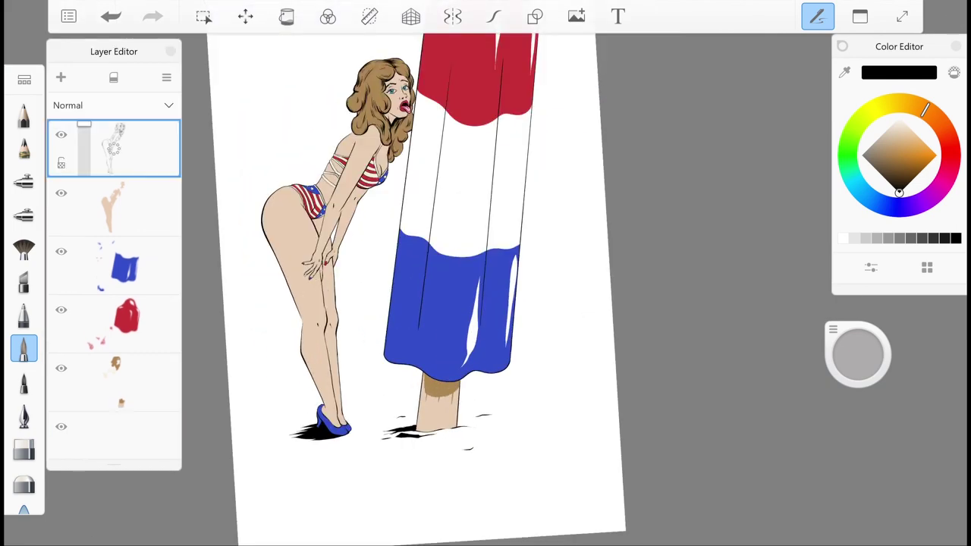
{"action": "left_click_drag", "start_coordinate": [486, 273], "coordinate": [394, 212]}
{"action": "left_click_drag", "start_coordinate": [286, 372], "coordinate": [290, 396]}
{"action": "left_click_drag", "start_coordinate": [486, 273], "coordinate": [455, 319]}
{"action": "left_click_drag", "start_coordinate": [262, 312], "coordinate": [304, 368]}
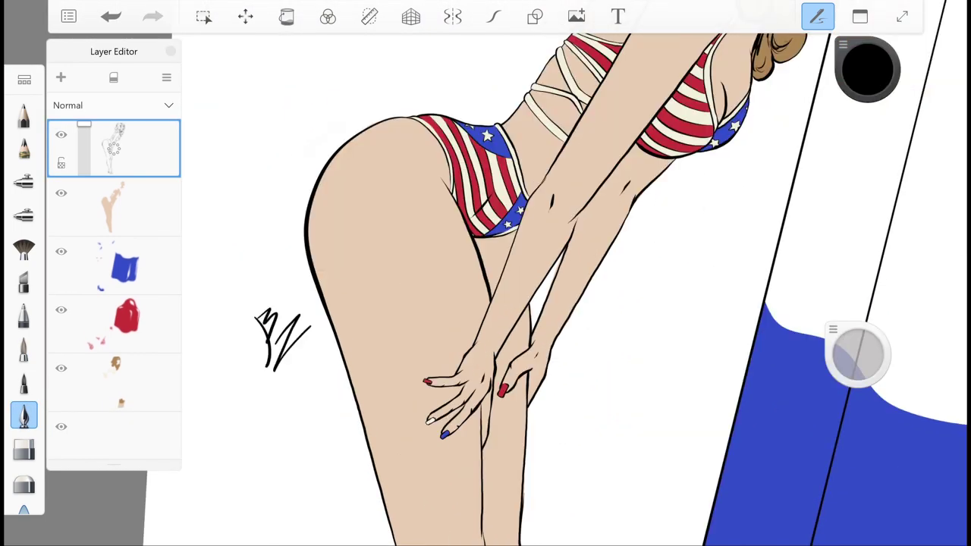
{"action": "left_click_drag", "start_coordinate": [277, 282], "coordinate": [298, 296]}
{"action": "left_click_drag", "start_coordinate": [486, 274], "coordinate": [531, 228]}
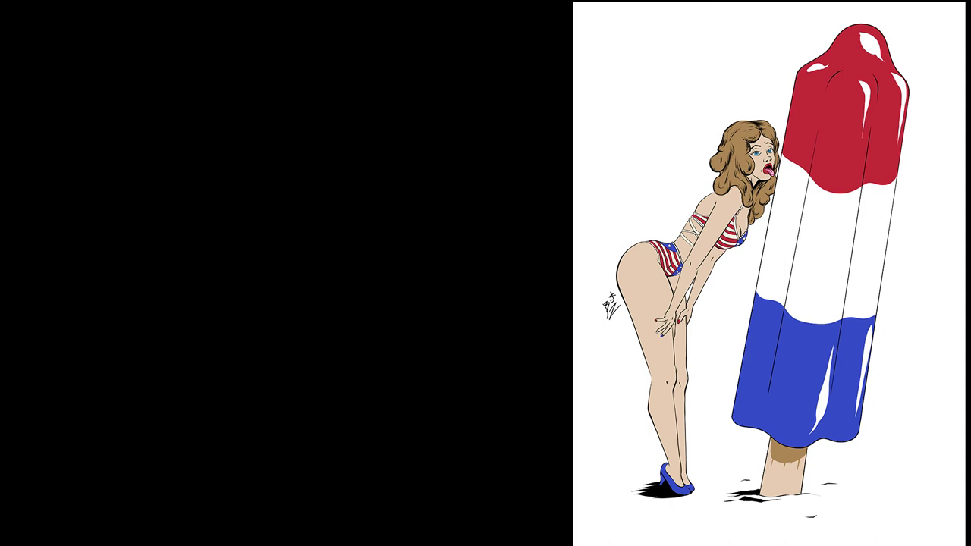